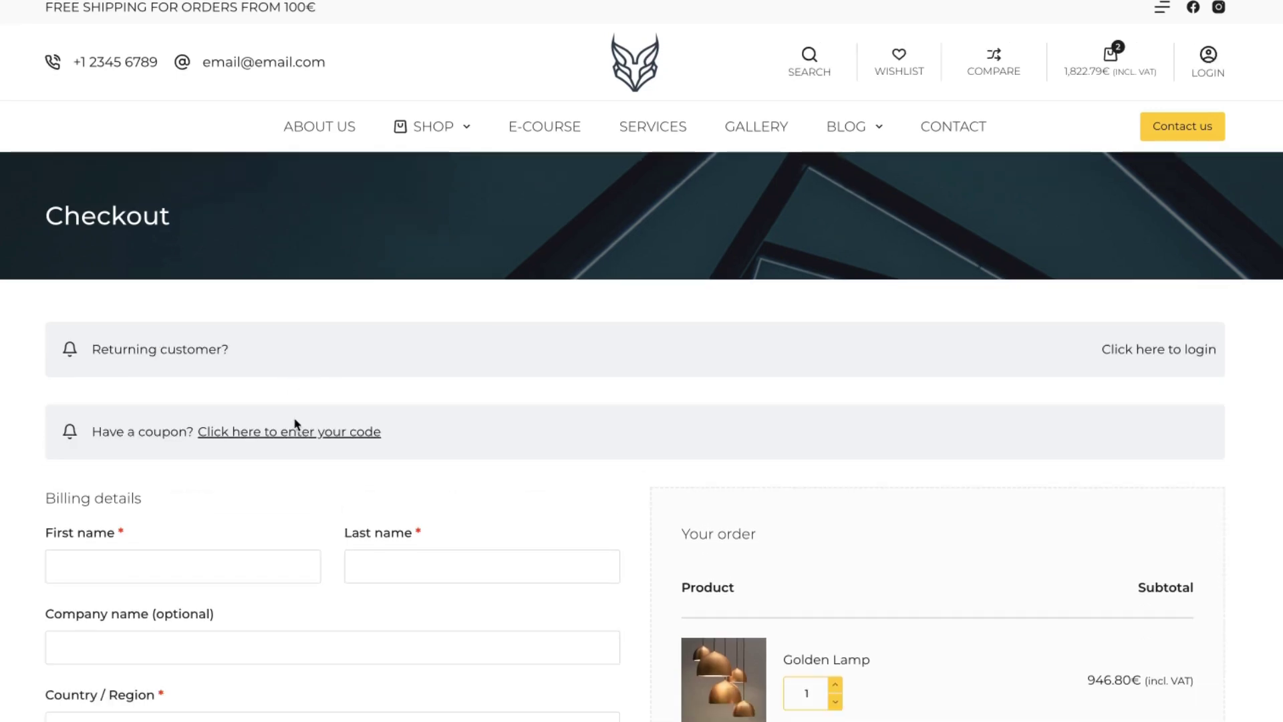
click(297, 431)
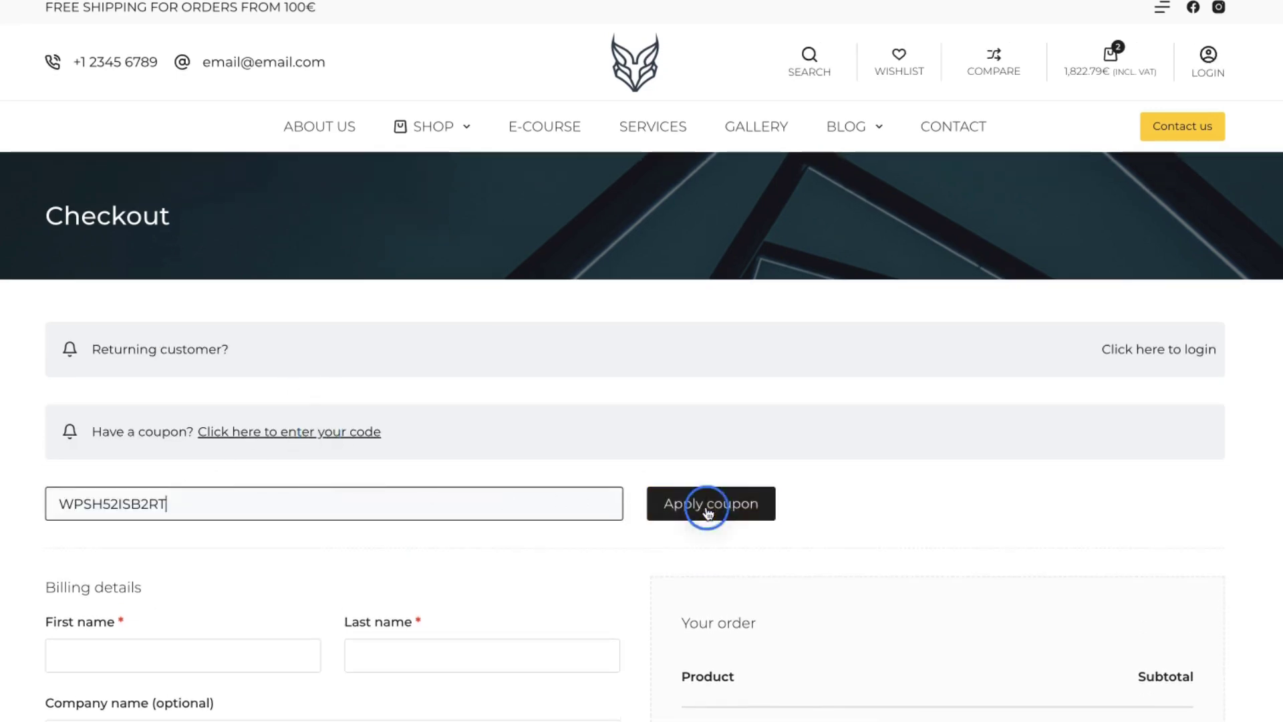
click(703, 505)
scroll(991, 556, down, 8)
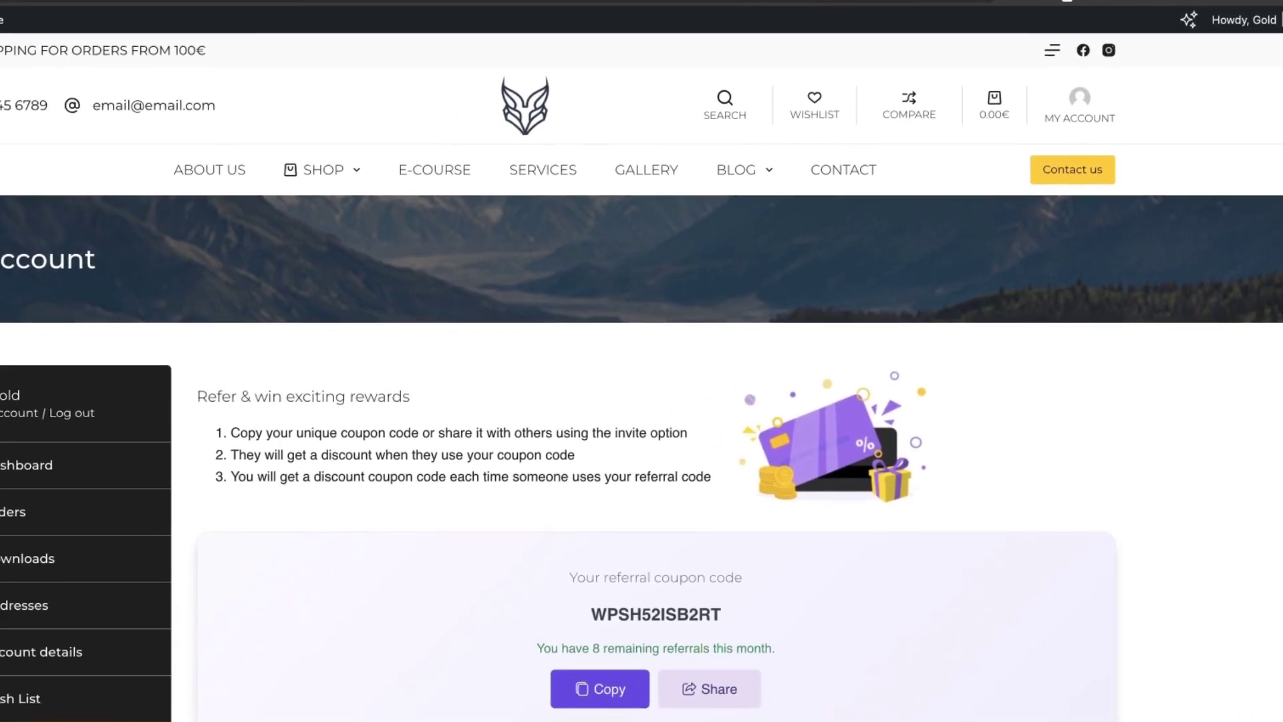
scroll(448, 479, down, 5)
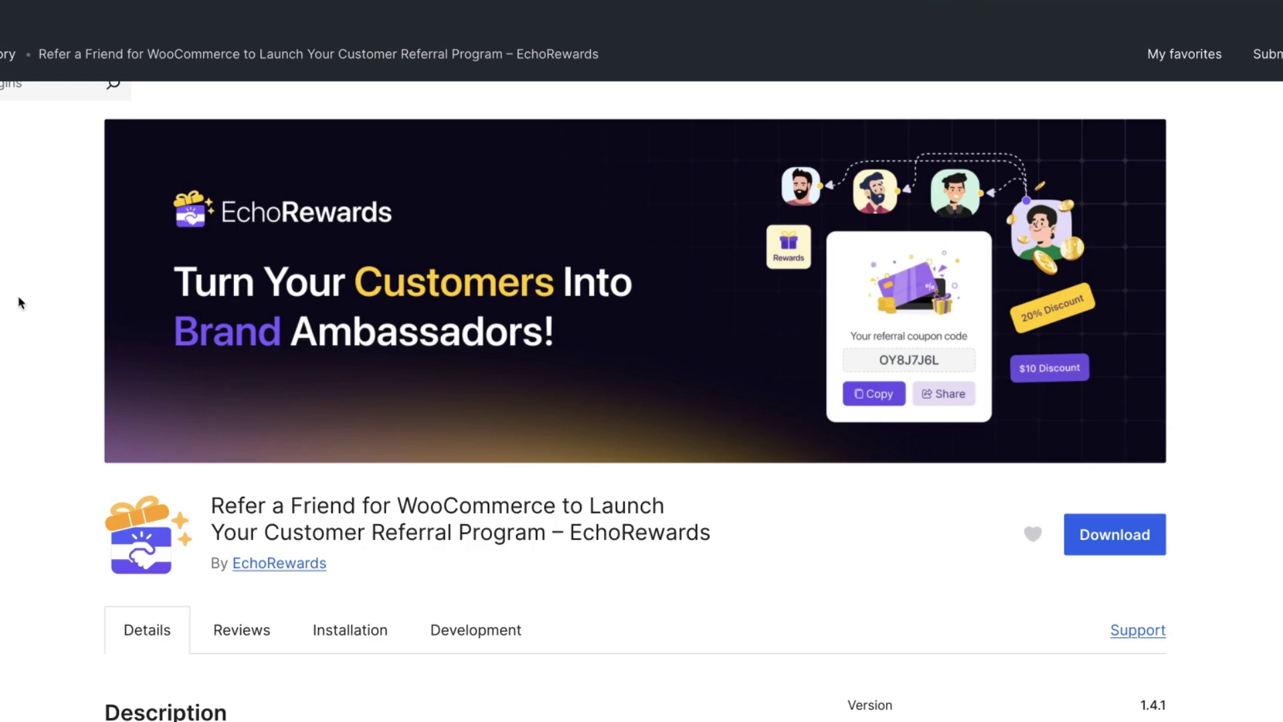
- Browse the EchoRewards plugin page and show Lifetime pricing: 1 Site $99, 10 Sites $174.3, 100 Sites $259.35
scroll(18, 301, down, 3)
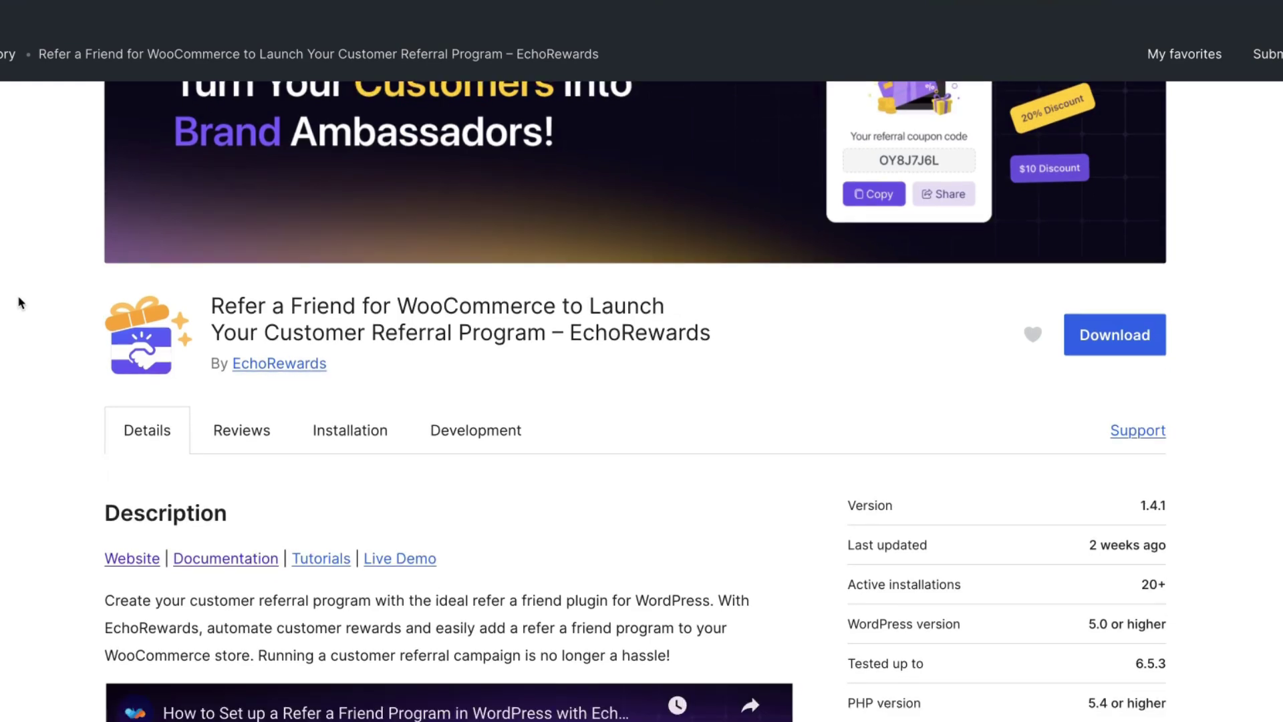
scroll(19, 302, down, 3)
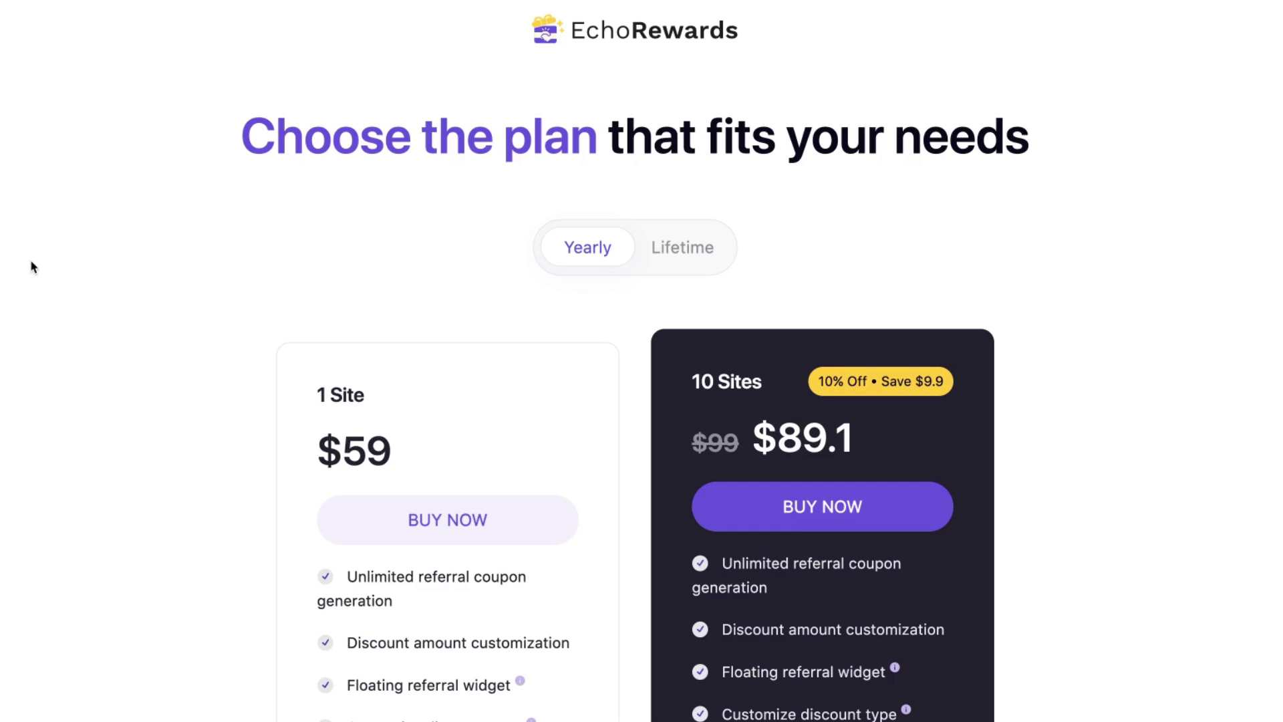
scroll(31, 266, down, 3)
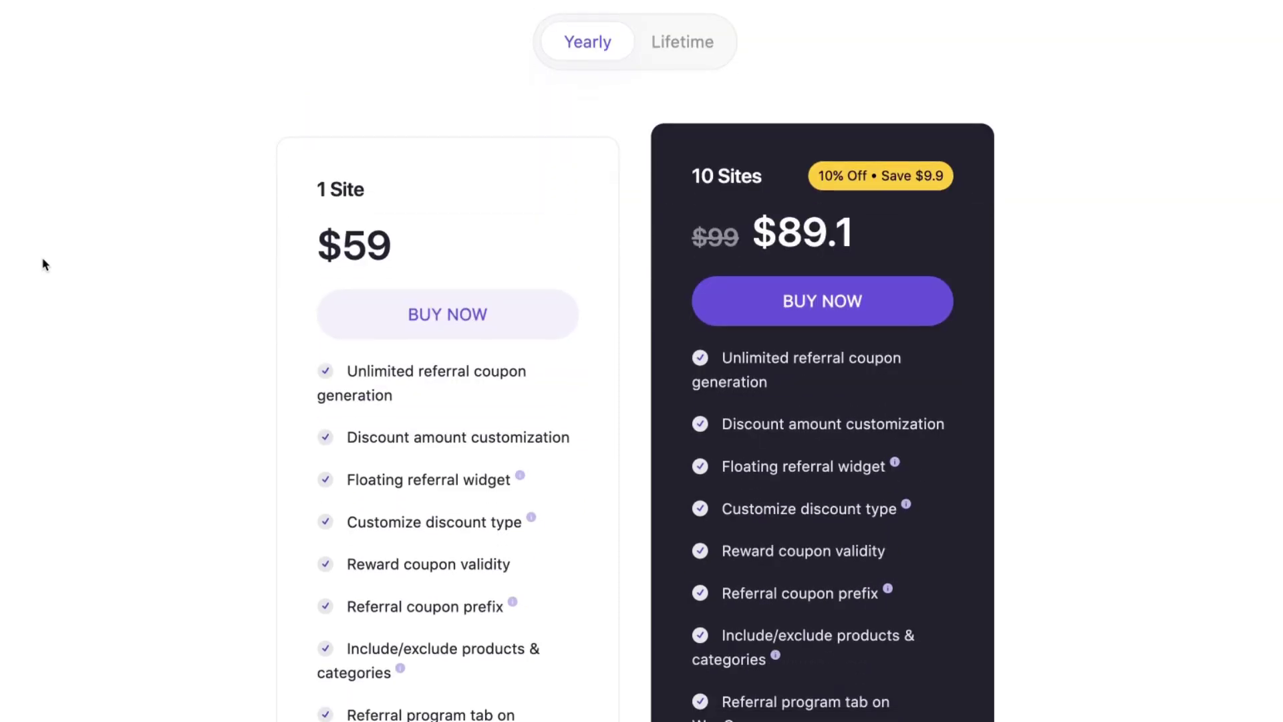
scroll(45, 265, down, 1)
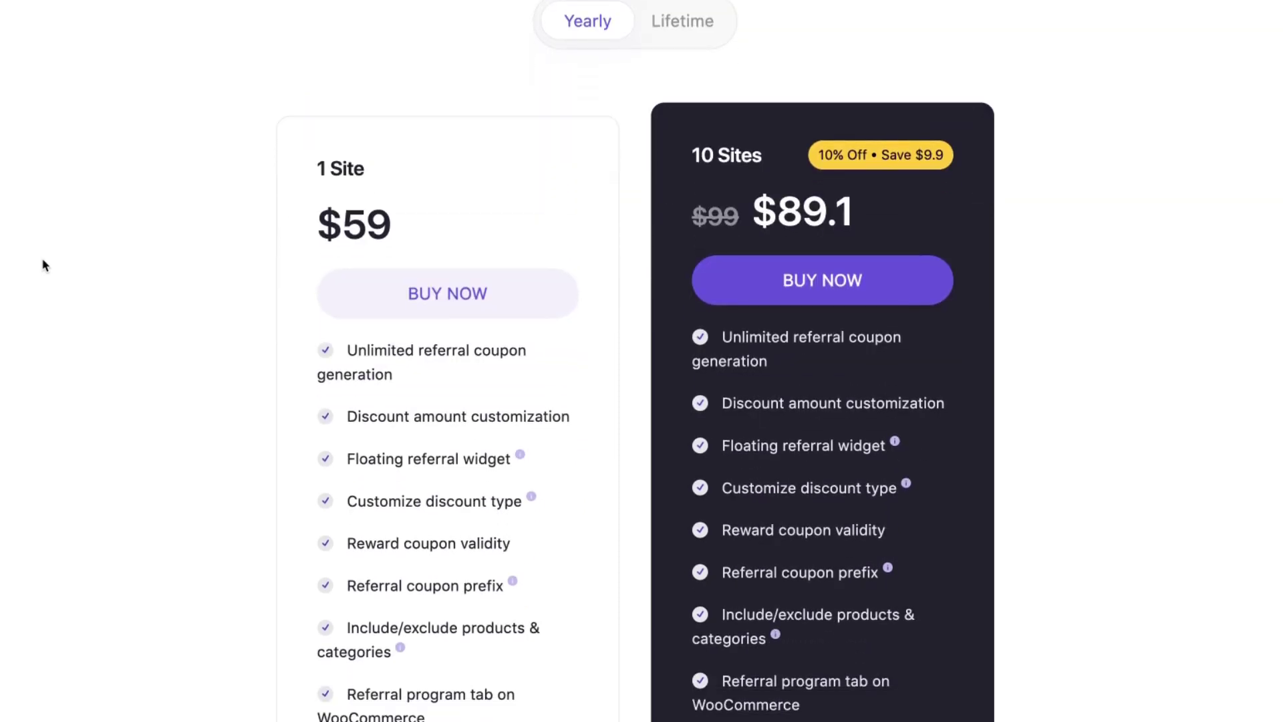
scroll(44, 265, down, 1)
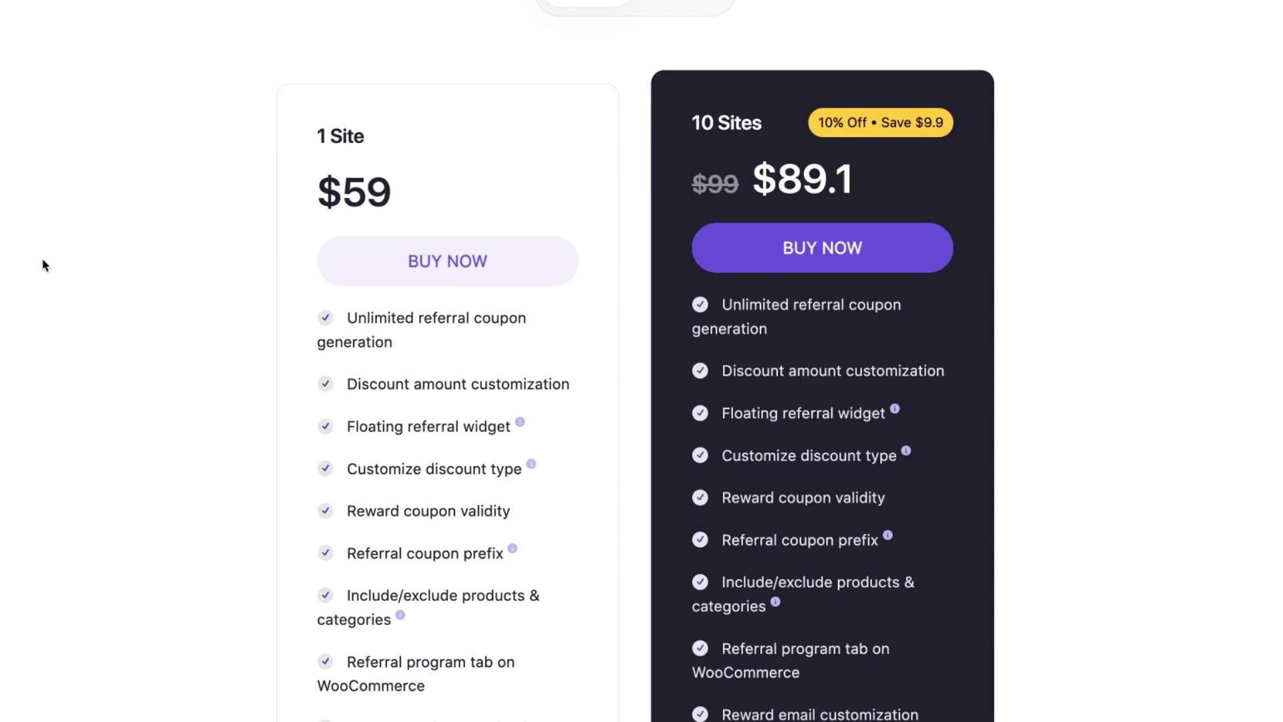
scroll(57, 265, up, 4)
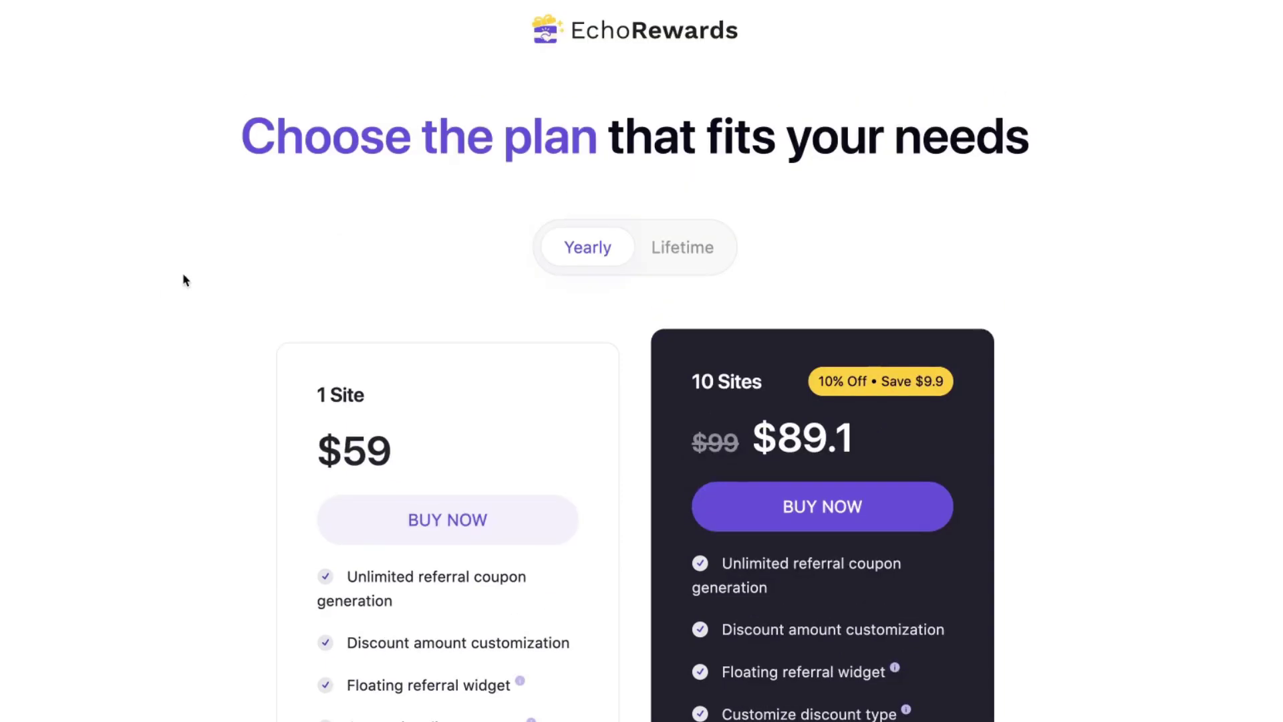
click(688, 254)
scroll(526, 266, down, 5)
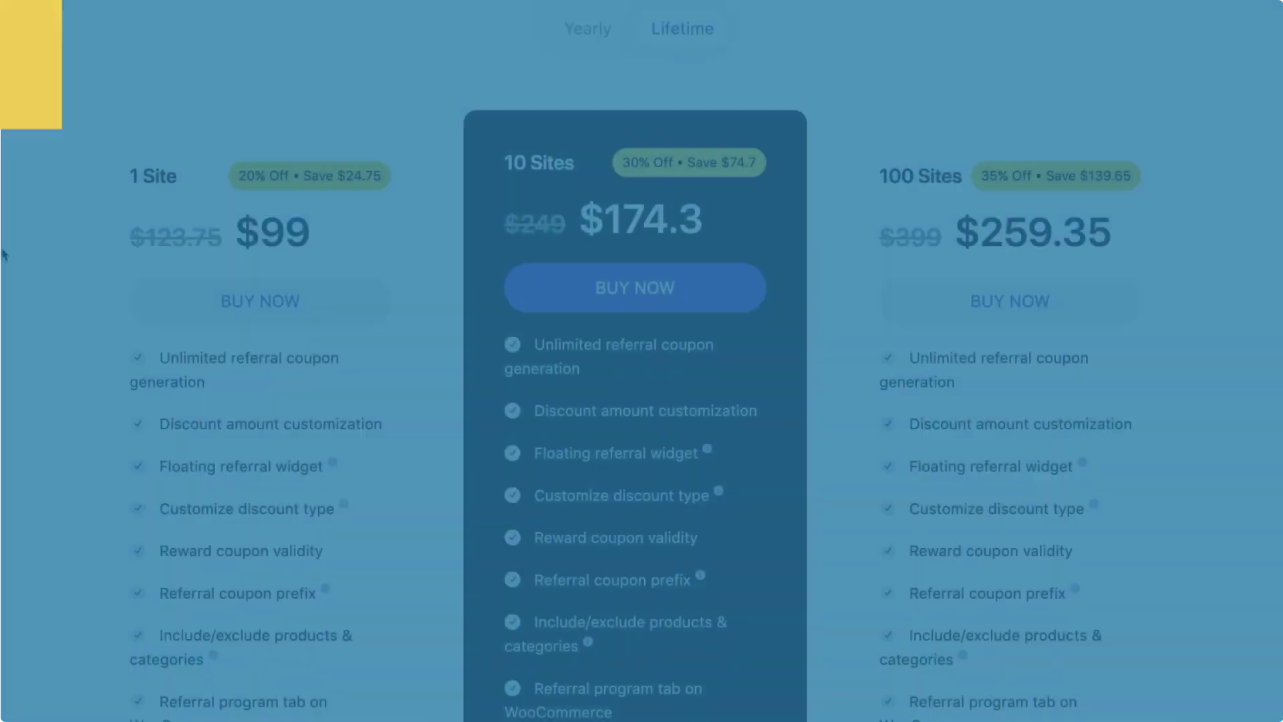
scroll(4, 252, down, 7)
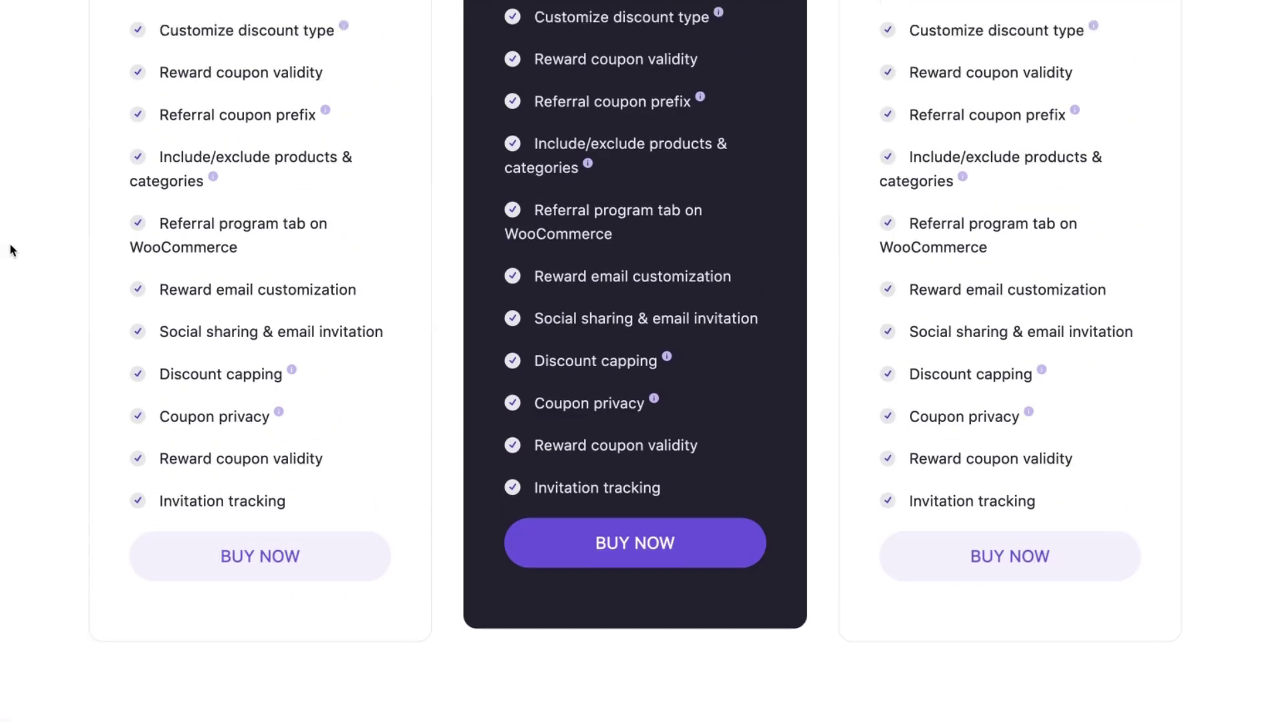
scroll(9, 242, up, 10)
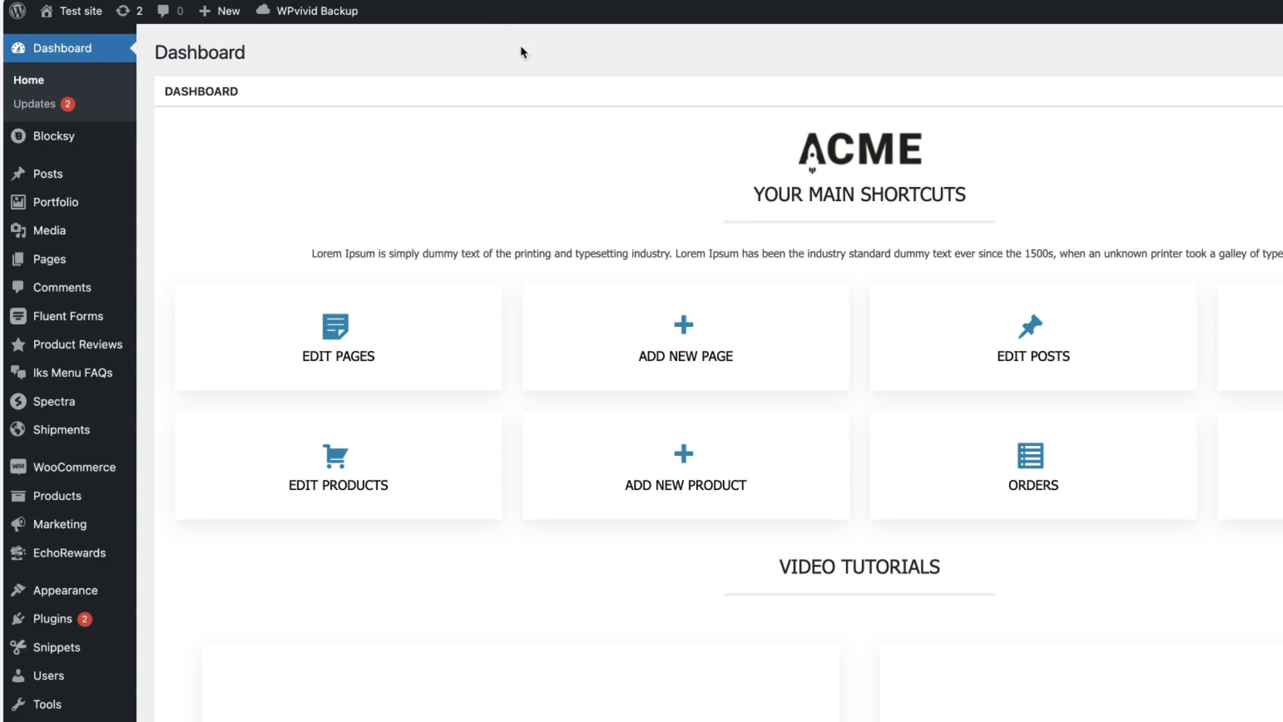
- Open EchoRewards Referral Settings and try Fixed Amount as the referral coupon type
mouse_move(76, 554)
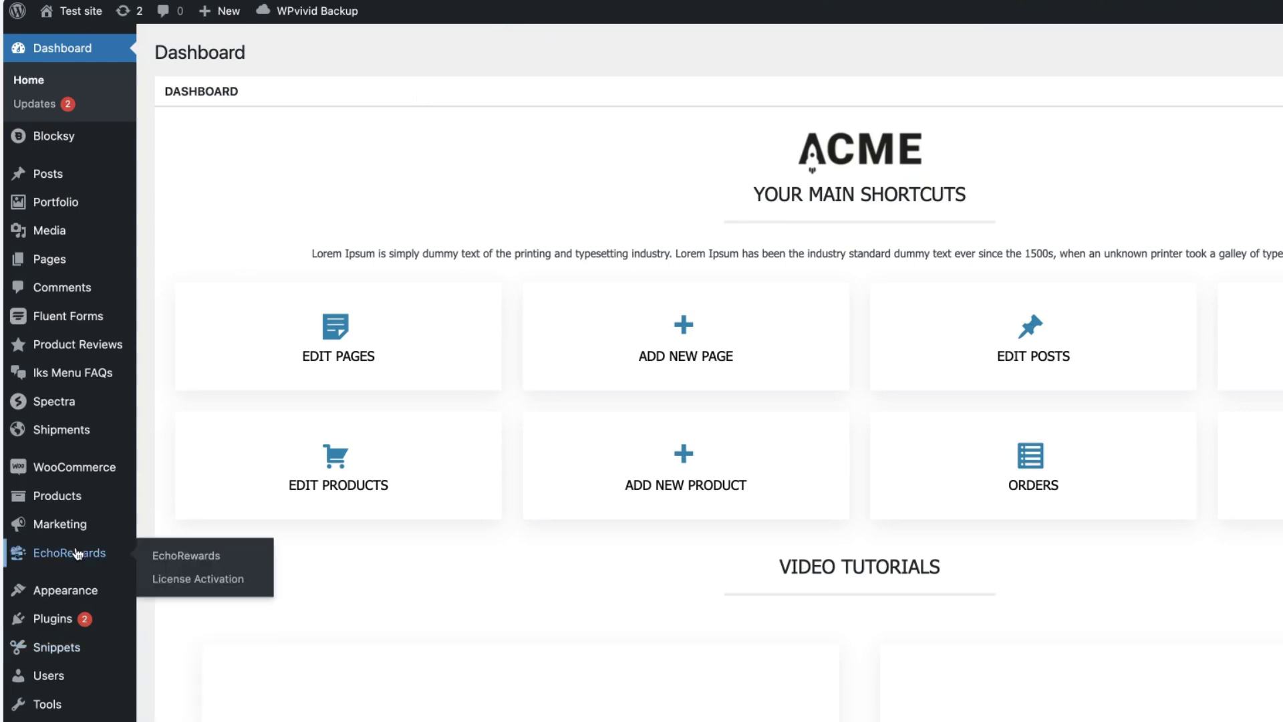
click(177, 557)
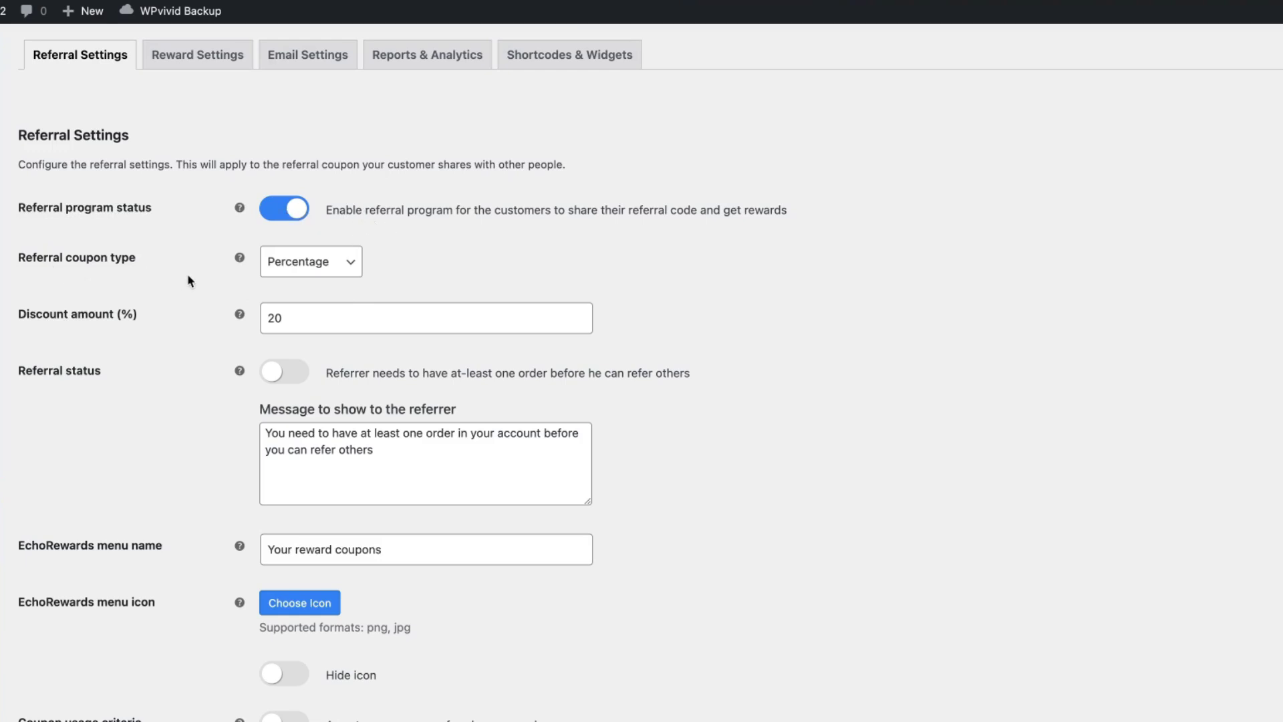
click(311, 260)
click(288, 283)
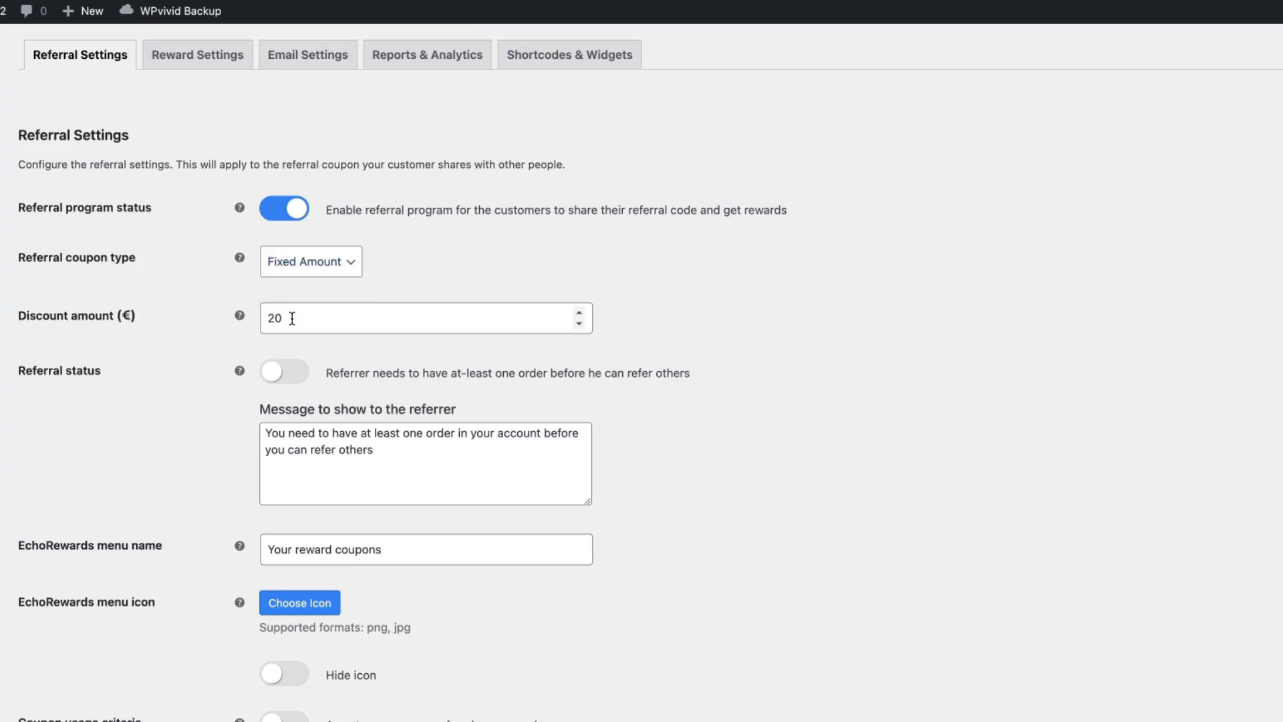
drag(292, 318, 200, 314)
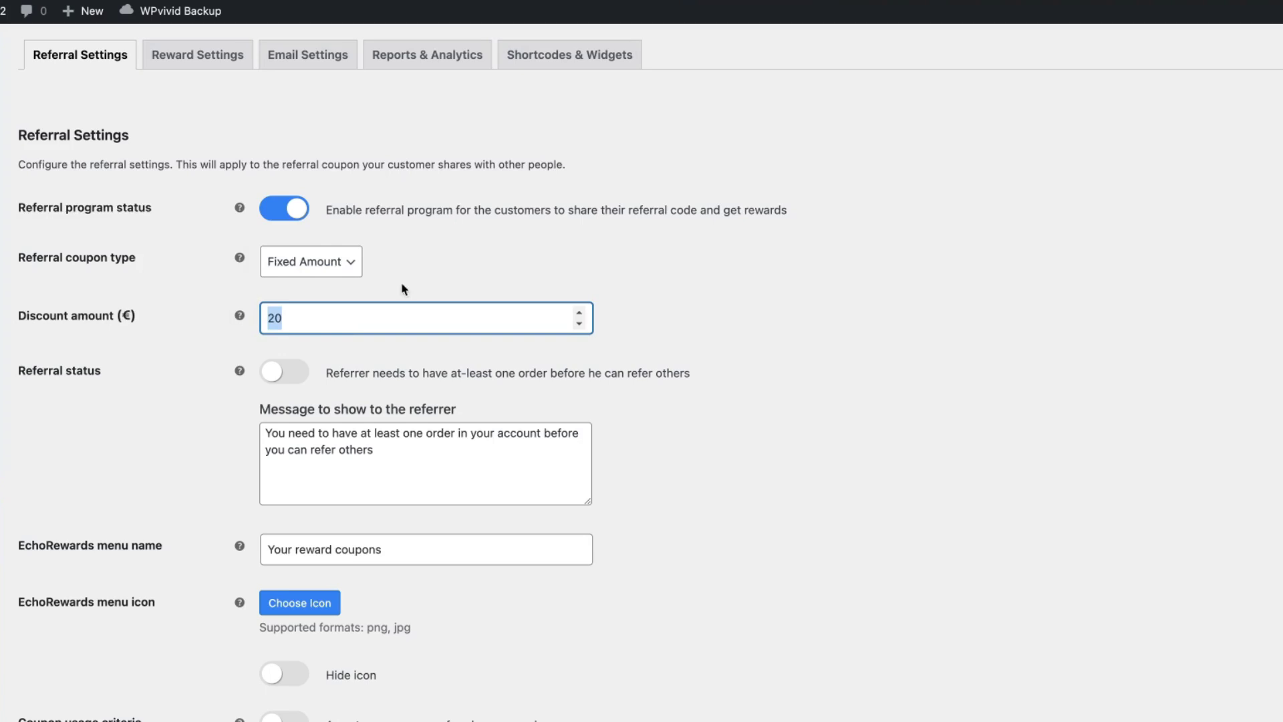
click(457, 262)
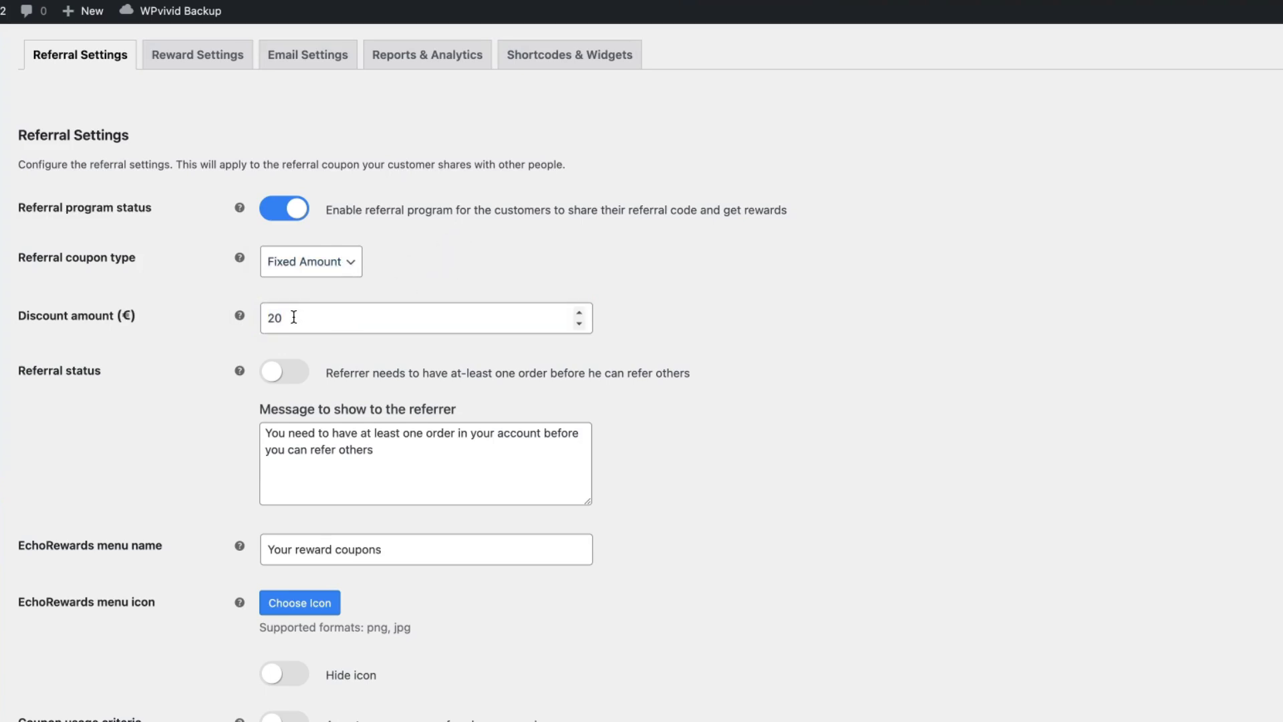
drag(294, 318, 240, 316)
click(427, 261)
- Set the referral coupon type back to Percentage, keeping the 20% discount amount
click(306, 261)
click(307, 243)
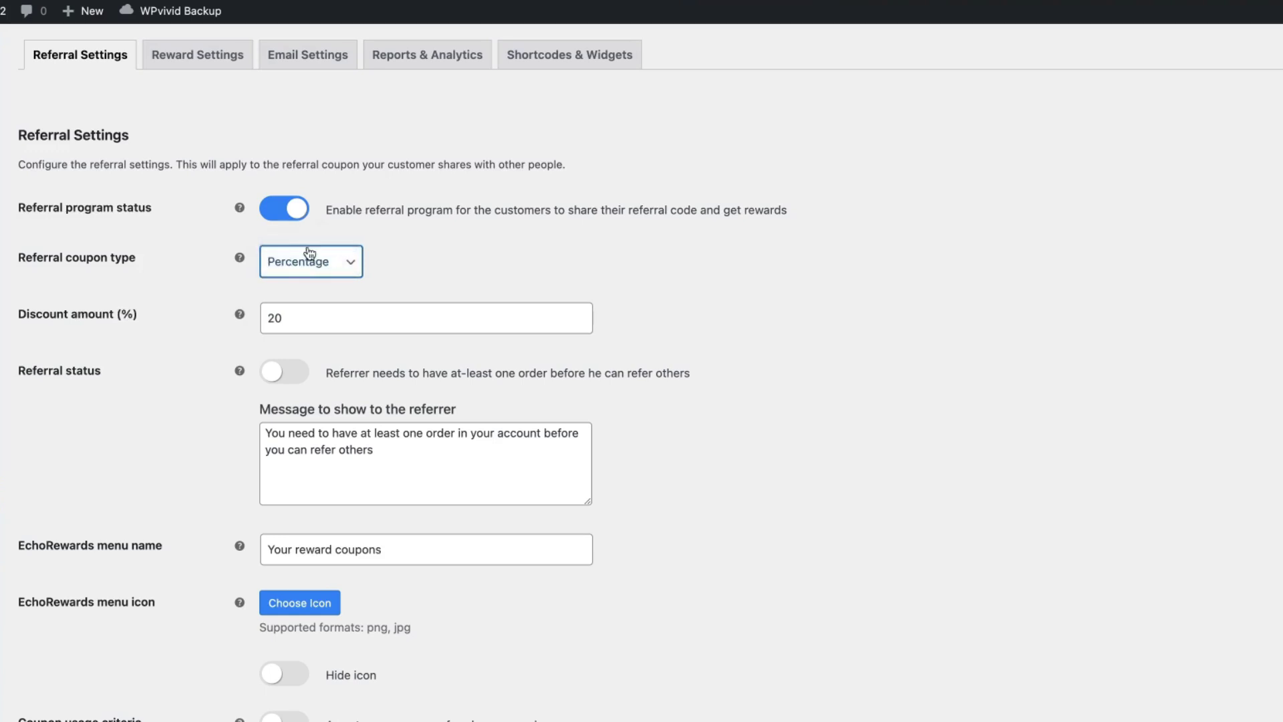
click(294, 318)
click(782, 259)
scroll(778, 262, down, 3)
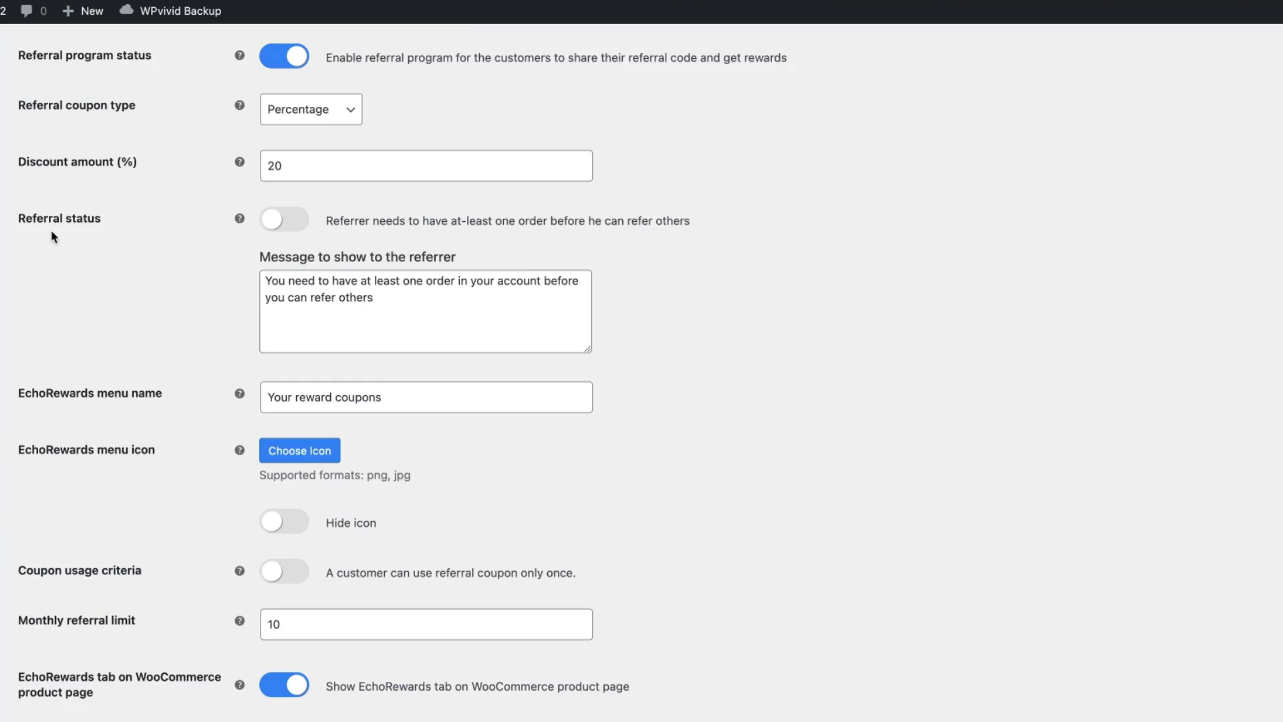
click(297, 227)
click(297, 227)
mouse_move(239, 218)
triple_click(363, 309)
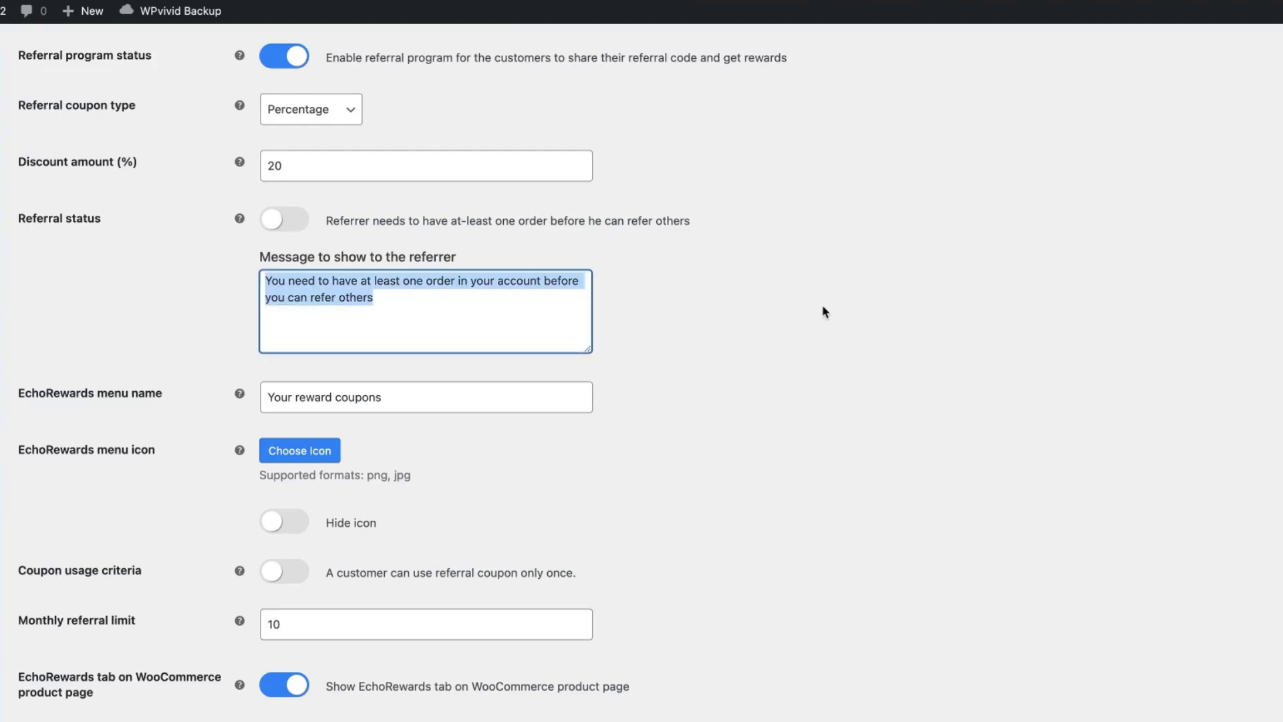
click(824, 312)
scroll(822, 314, down, 5)
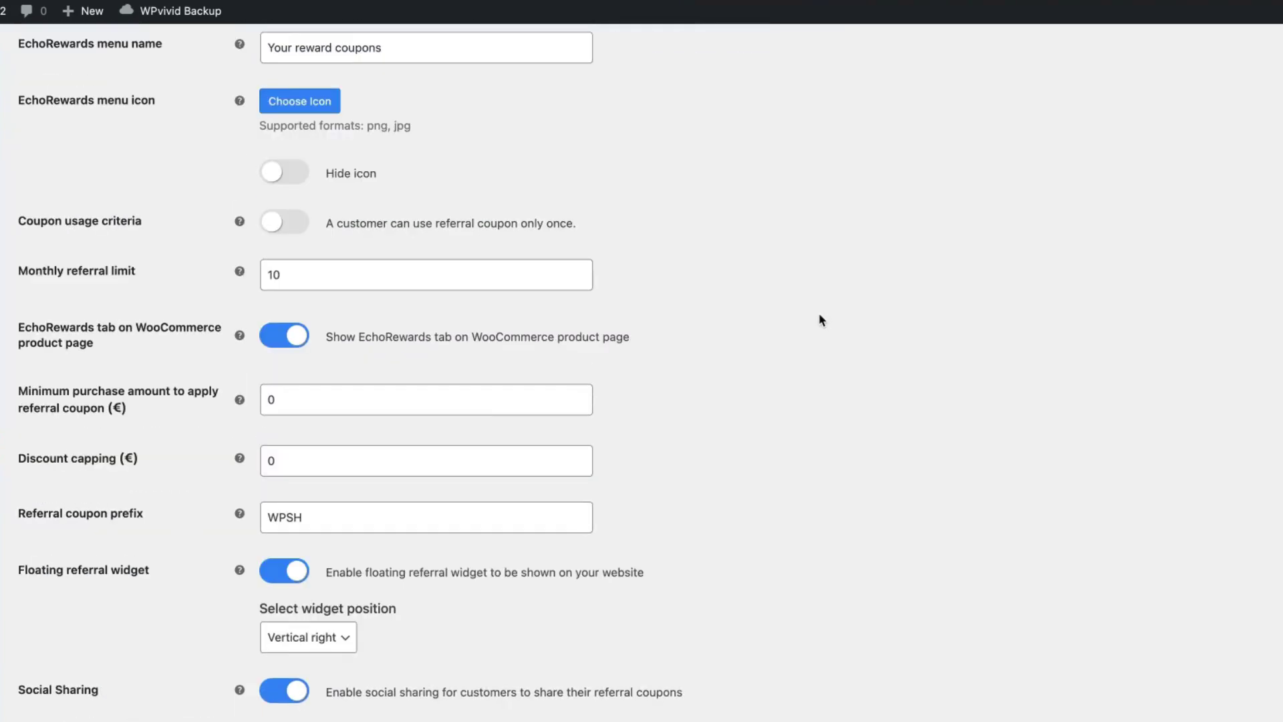
scroll(820, 315, up, 4)
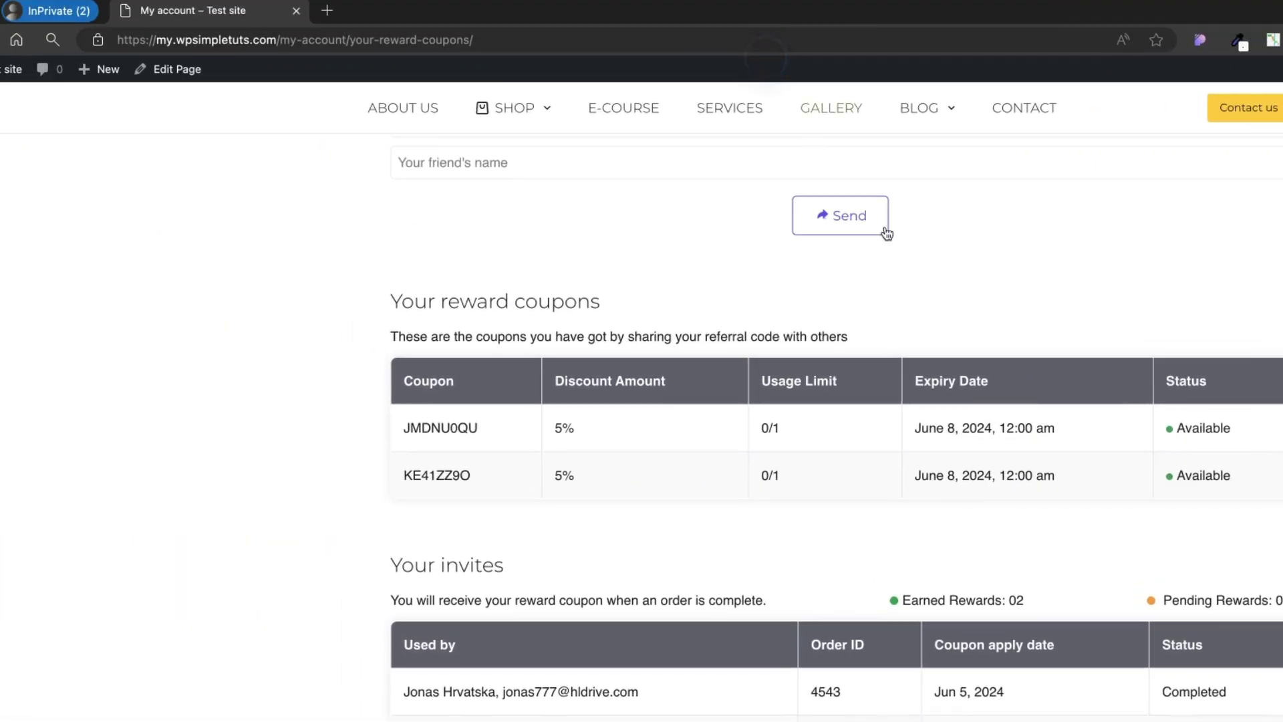
scroll(850, 177, up, 10)
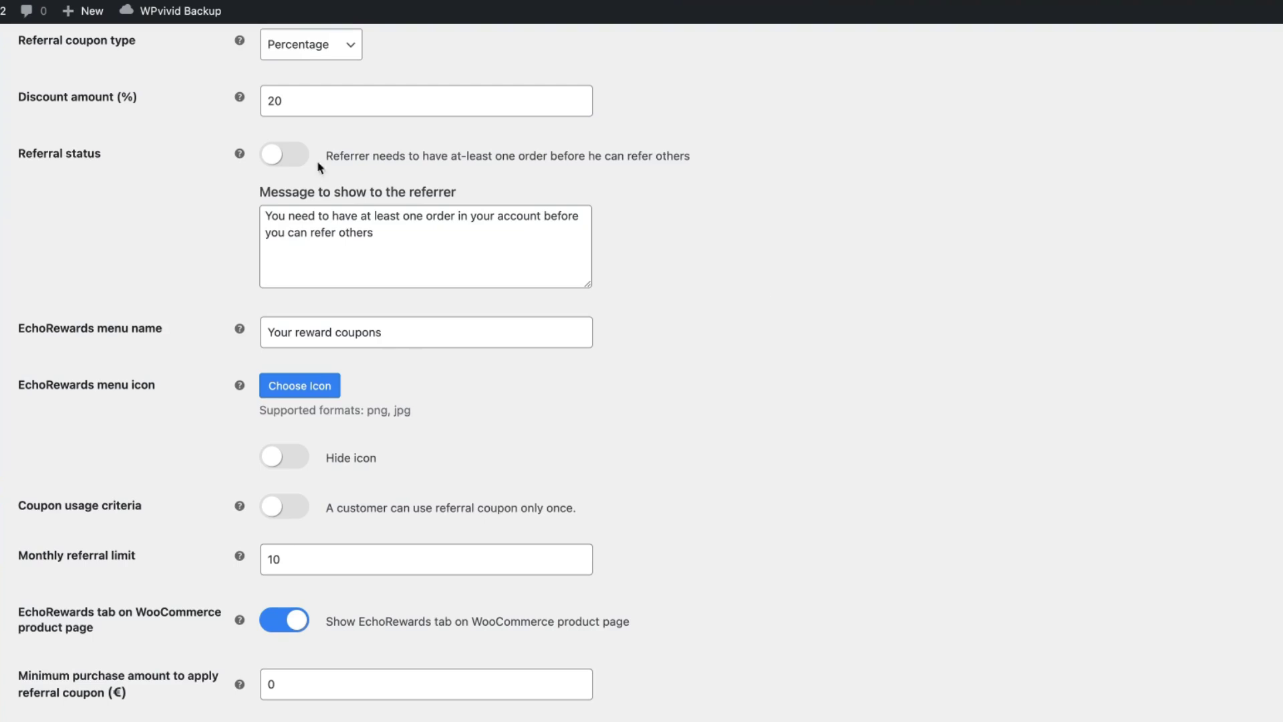
scroll(788, 314, down, 3)
- Check the custom rewards menu icon option and turn off the EchoRewards tab on product pages
click(275, 185)
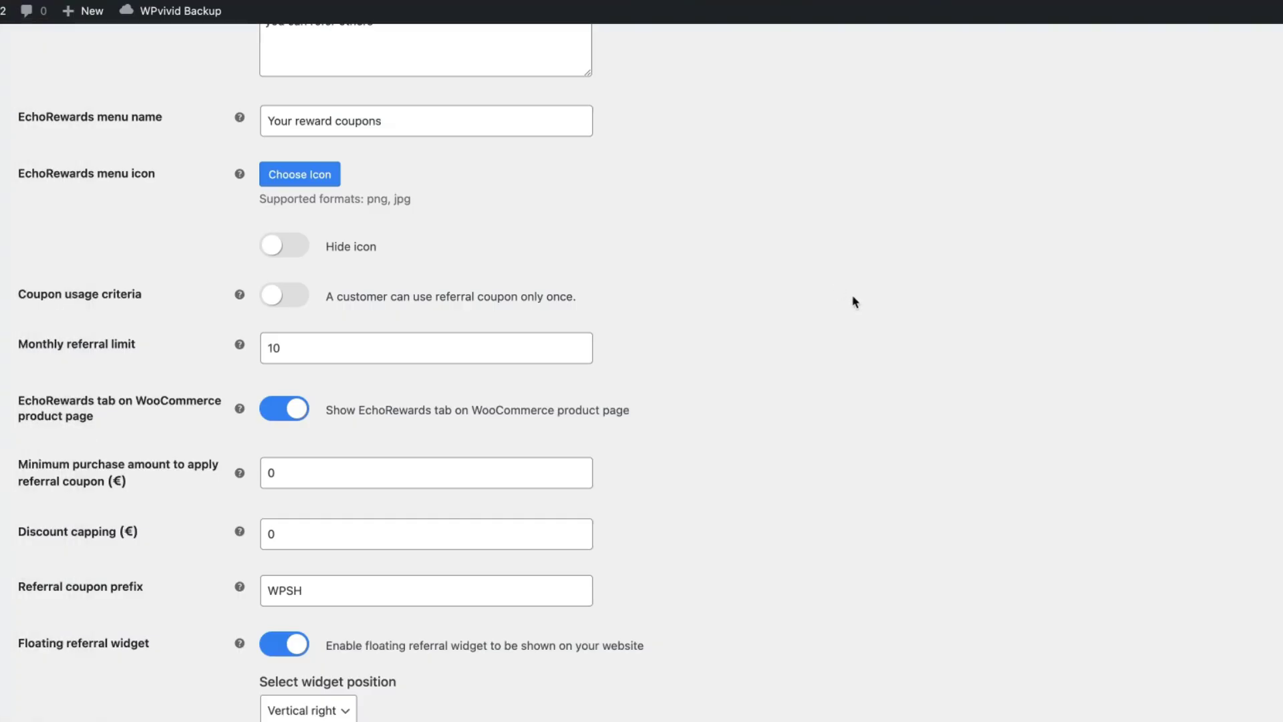
scroll(854, 300, up, 2)
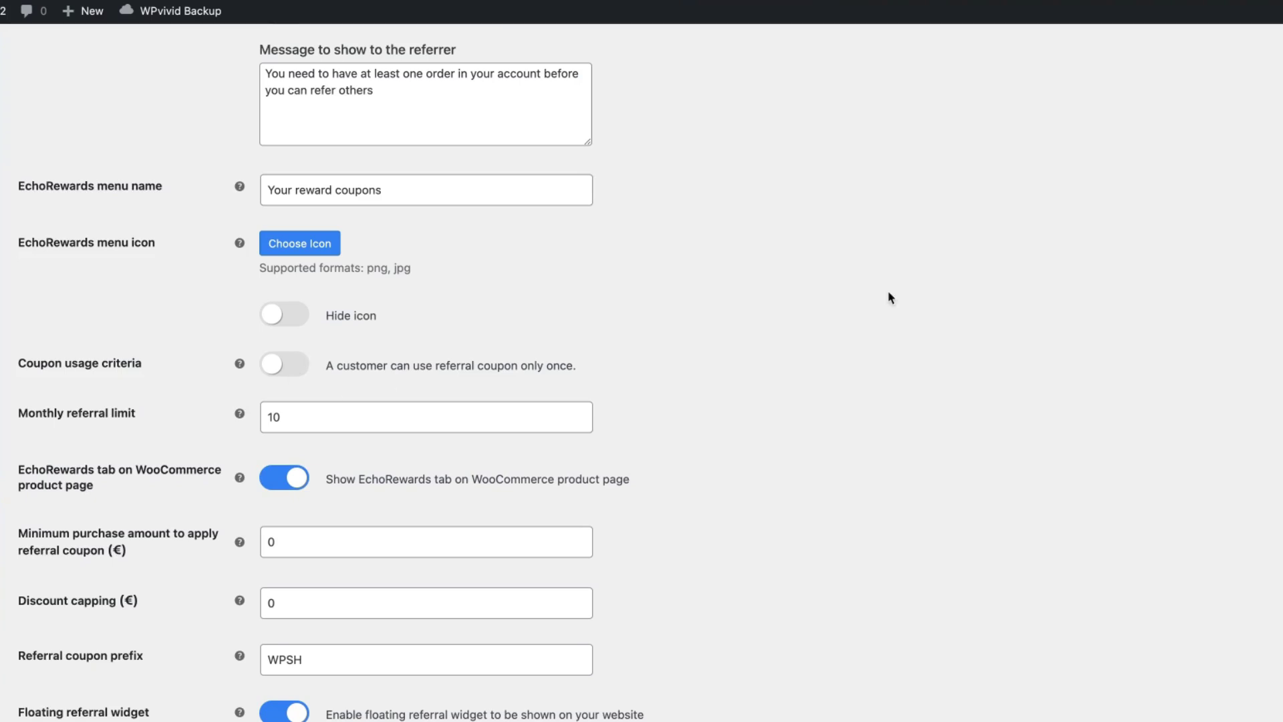
scroll(890, 297, down, 3)
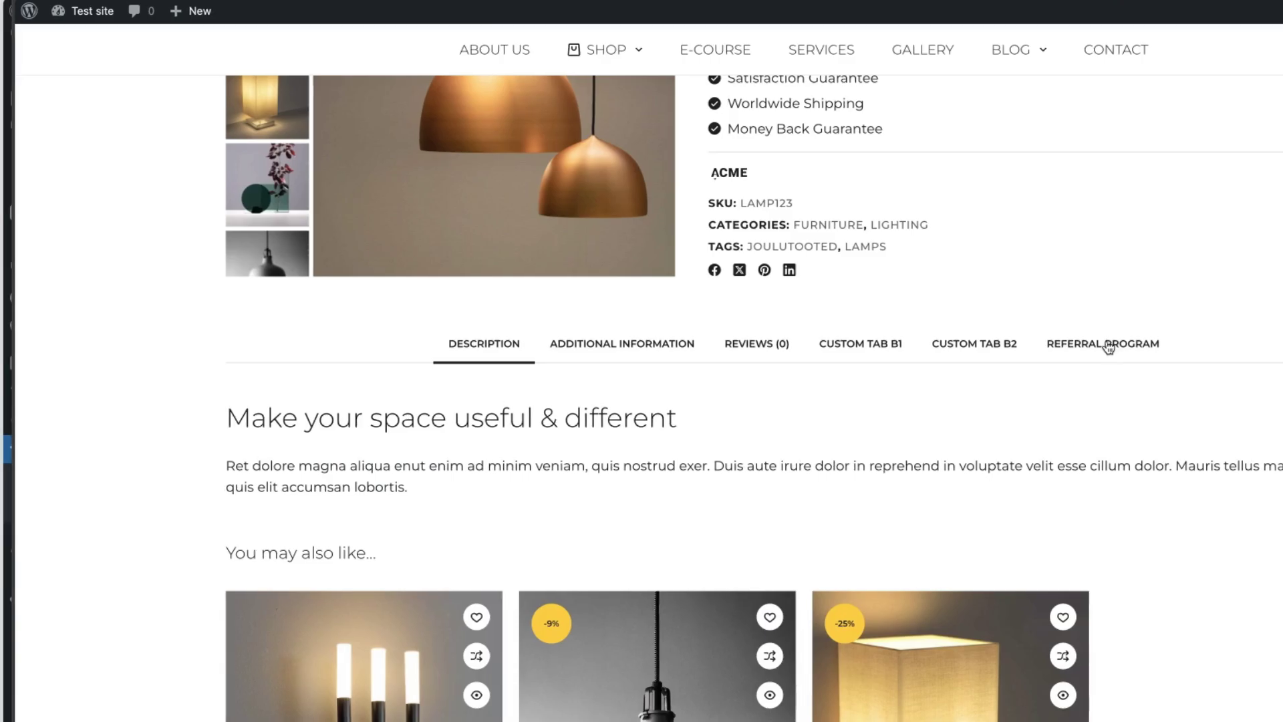
click(1107, 346)
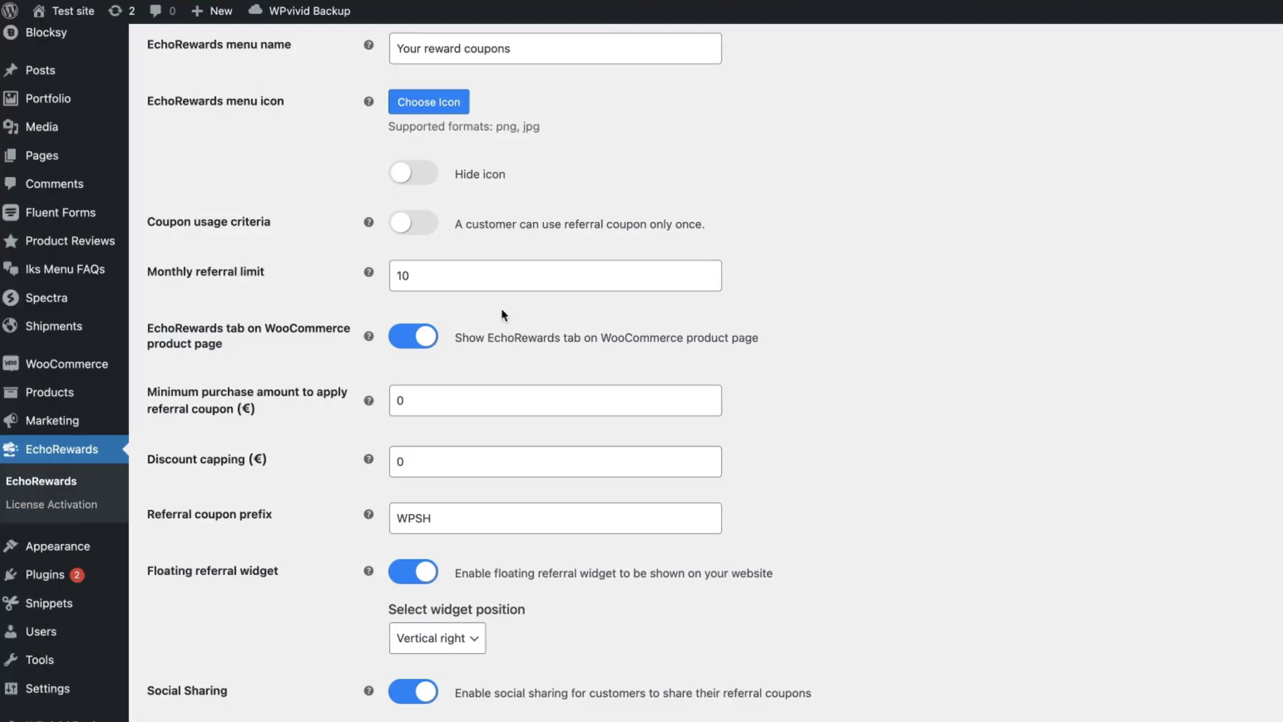
click(282, 338)
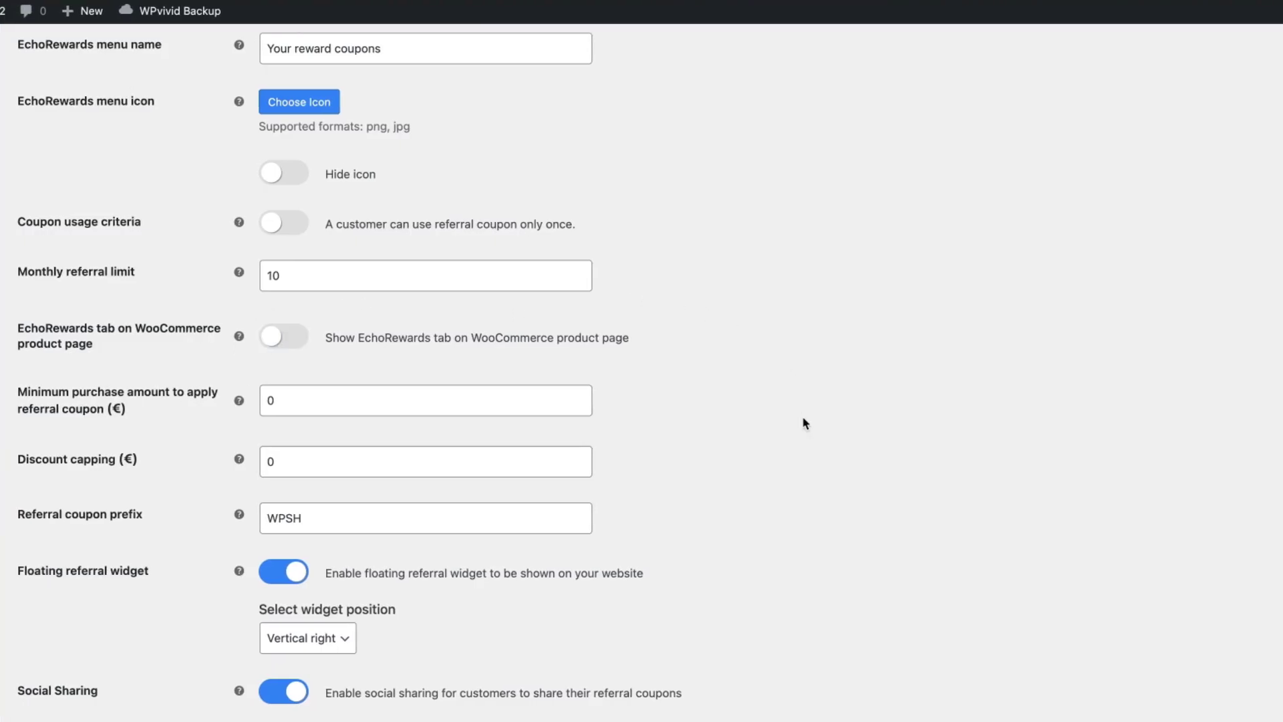
- Check the WPSH referral coupon prefix and bring the golden lamp storefront page into view
scroll(808, 418, down, 1)
scroll(809, 419, down, 2)
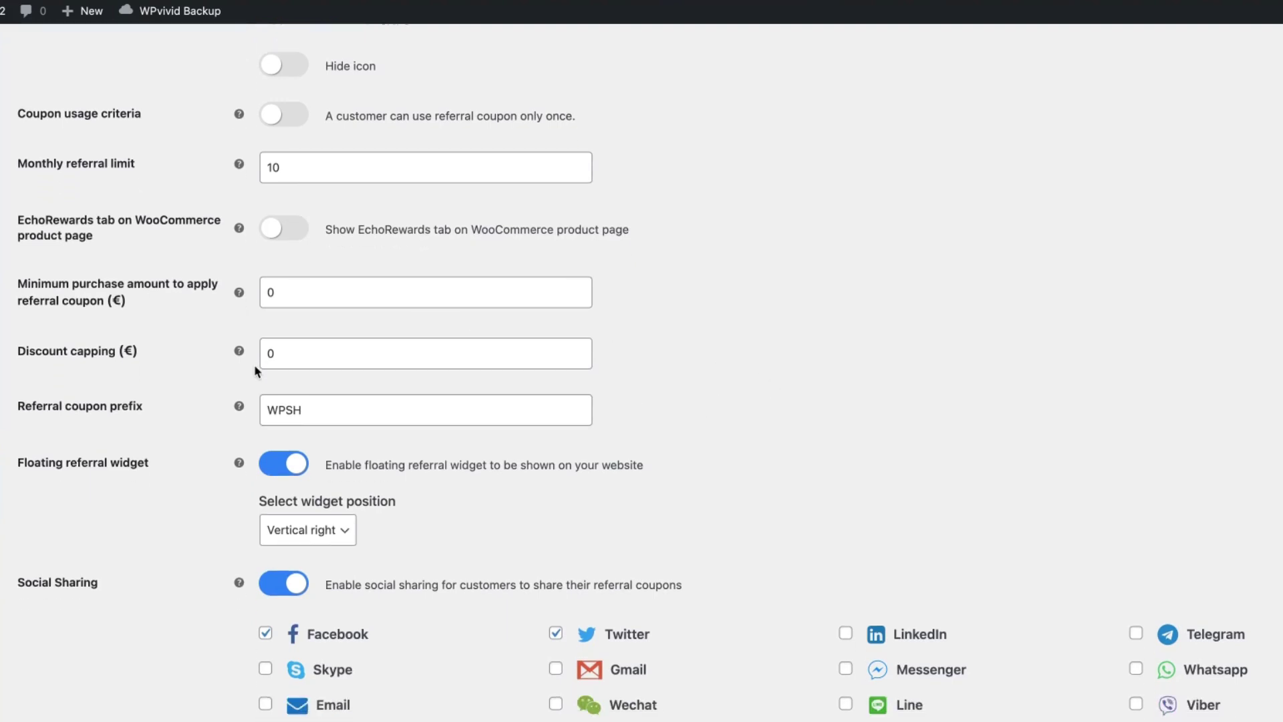
mouse_move(232, 349)
drag(313, 409, 266, 396)
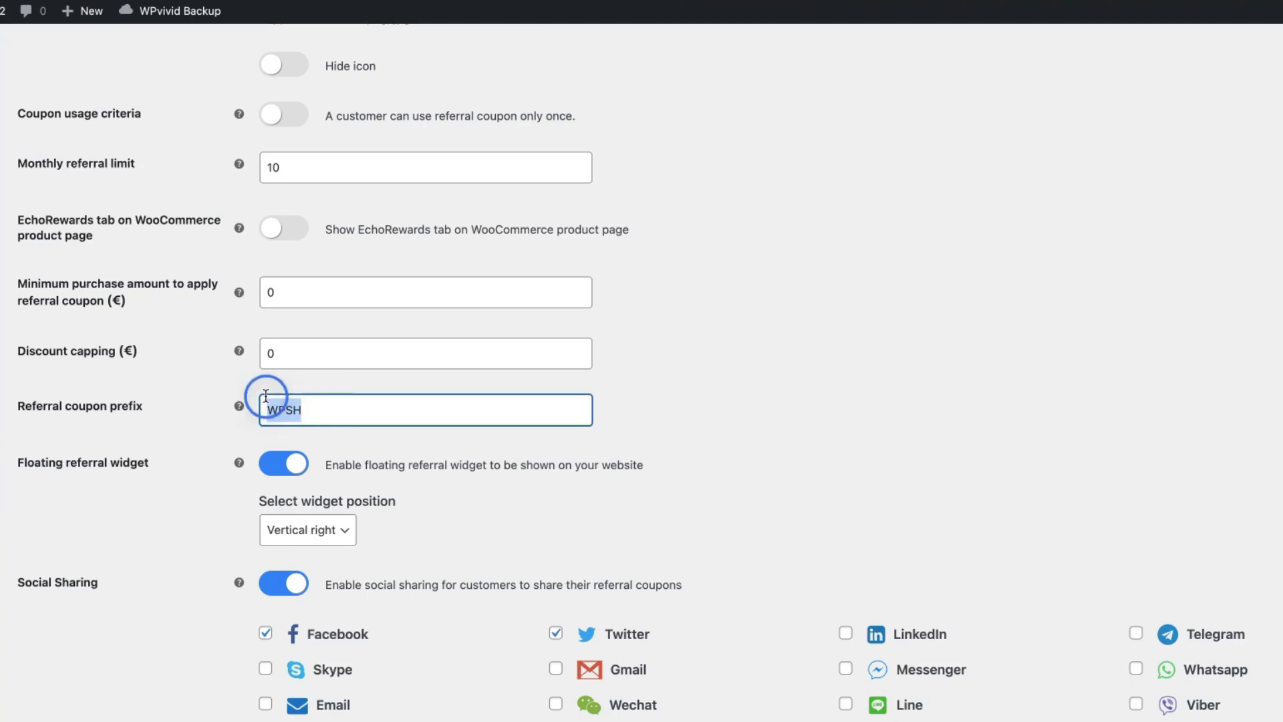
click(753, 371)
scroll(770, 377, down, 2)
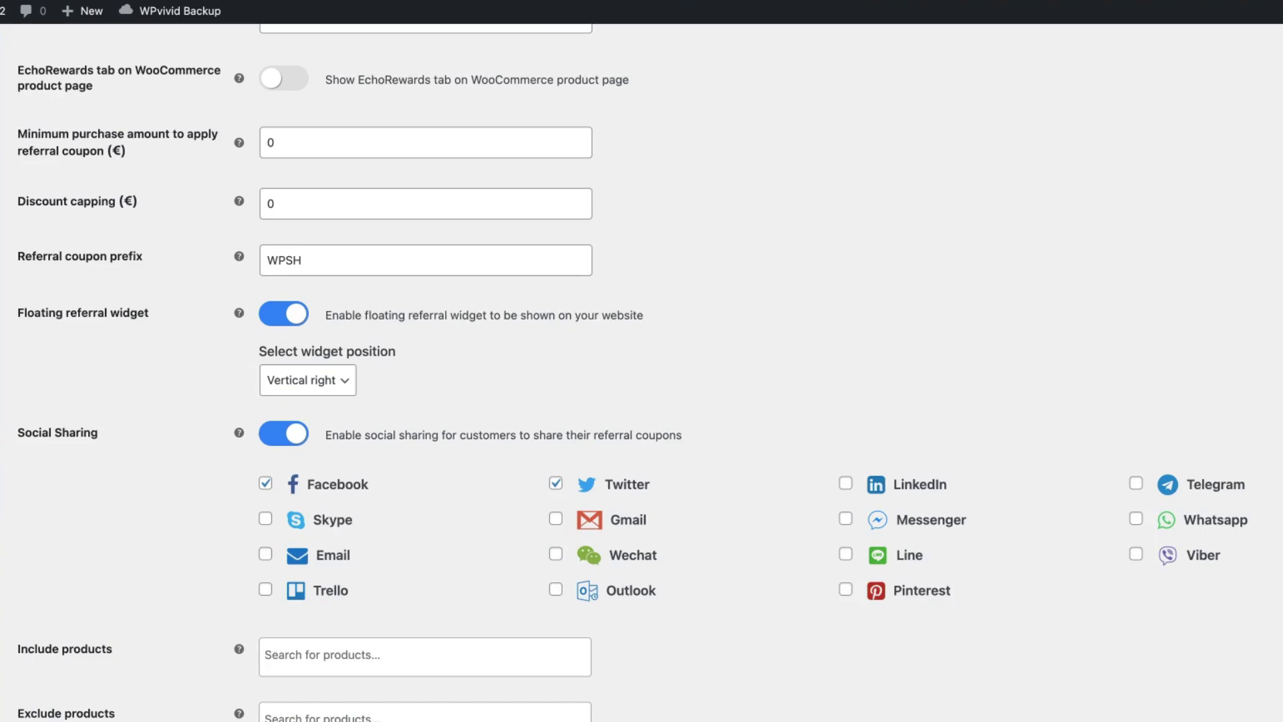
drag(0, 40, 520, 0)
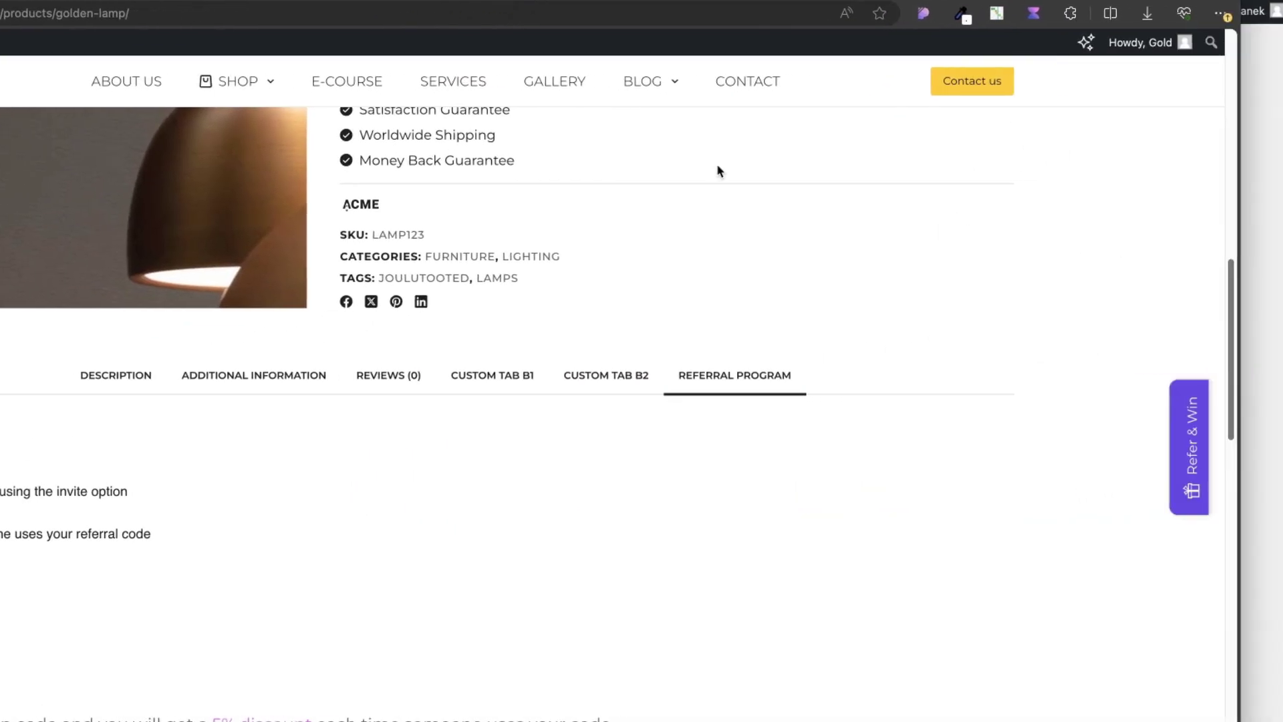
click(1187, 491)
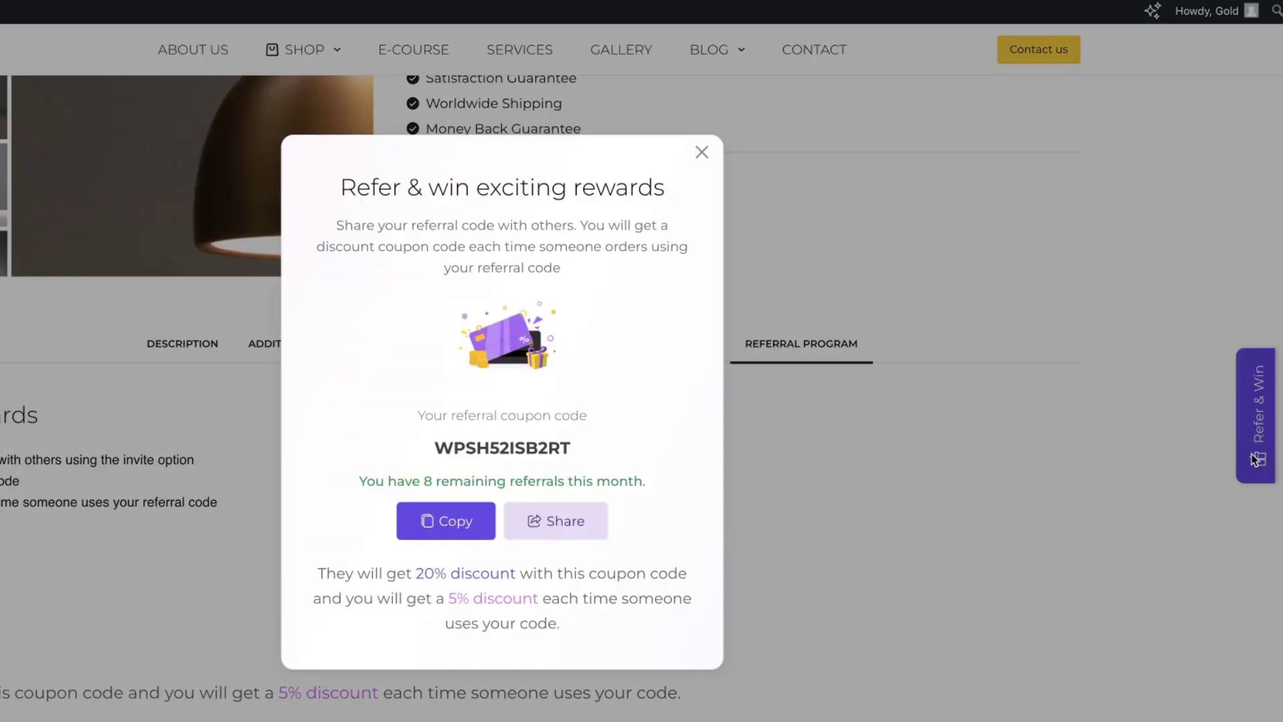
click(701, 151)
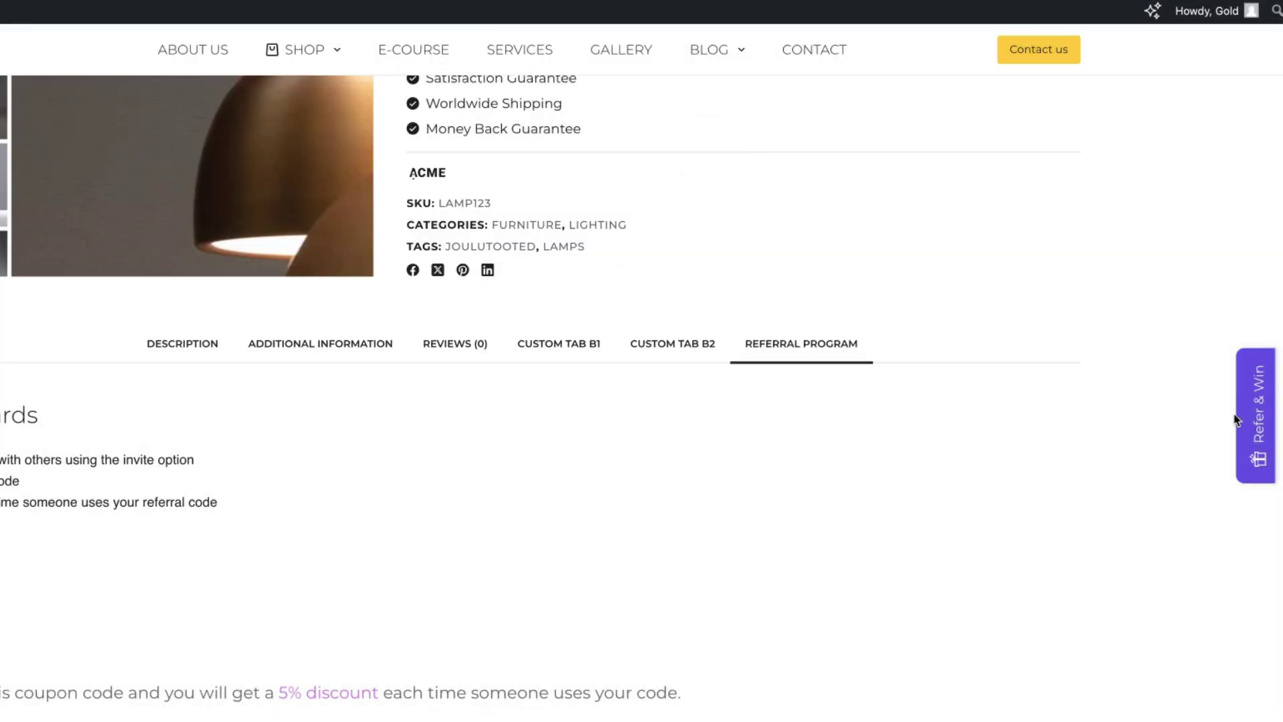
click(1253, 454)
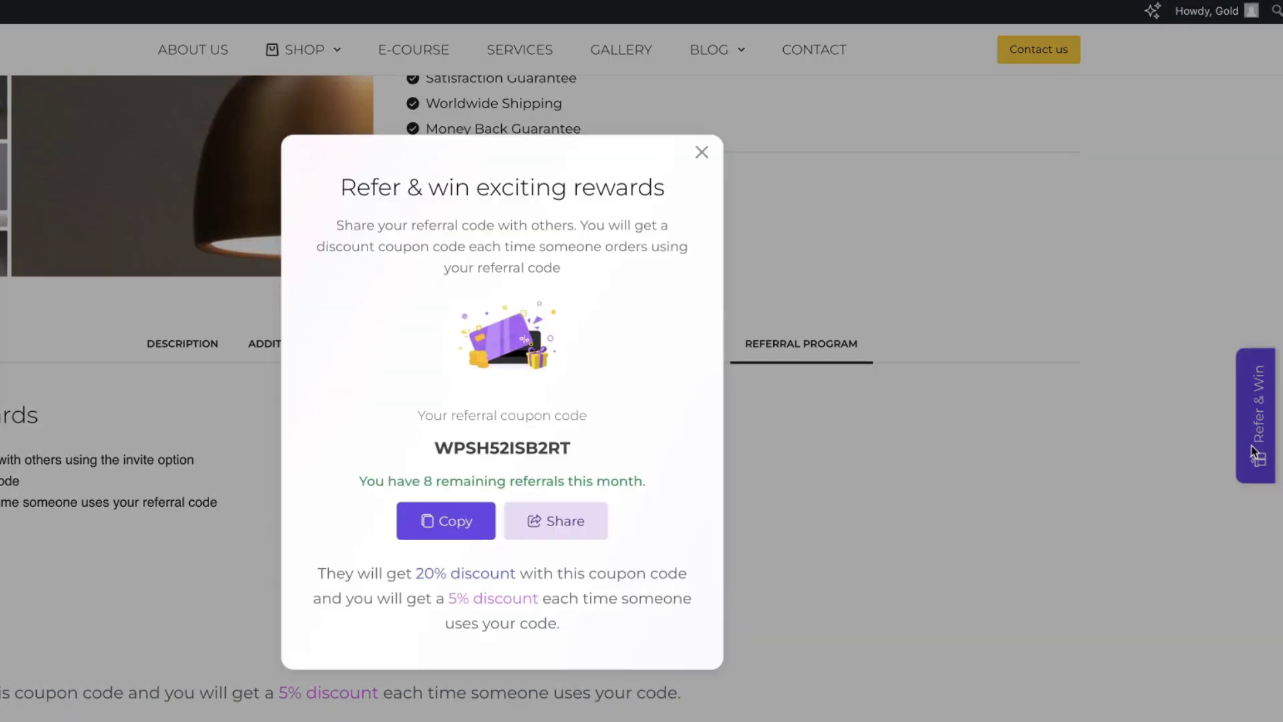
click(702, 152)
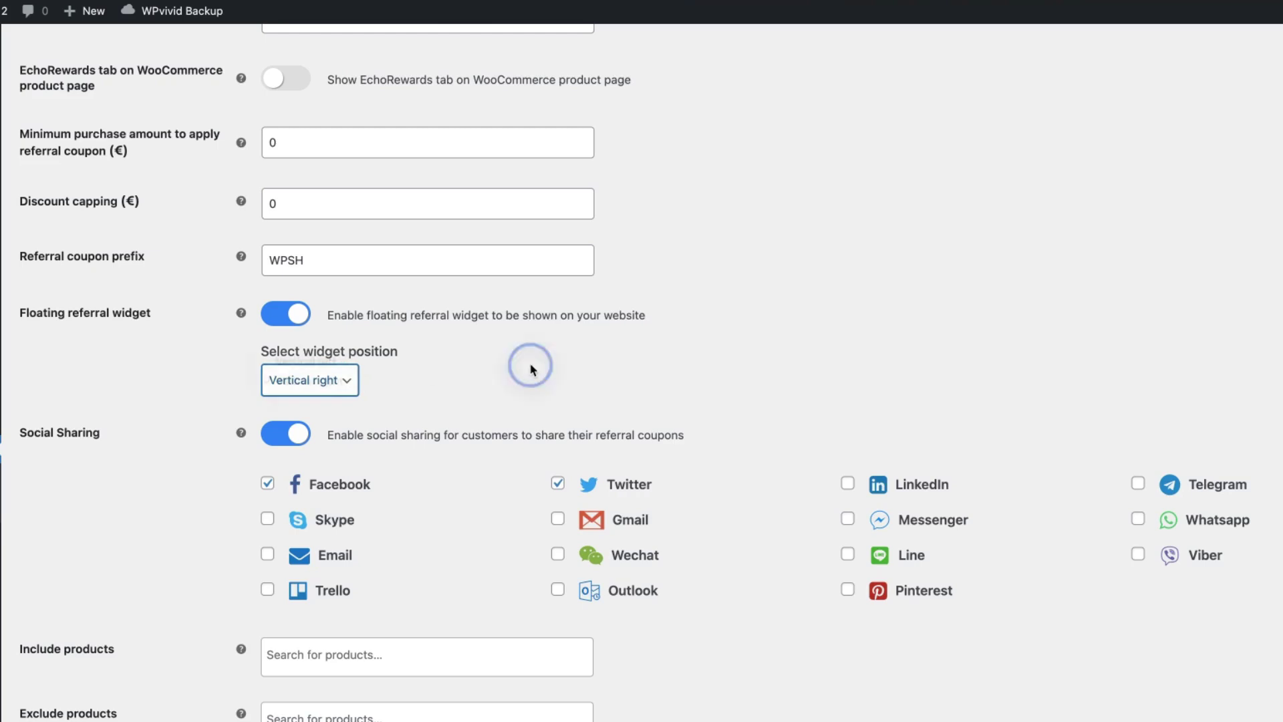
- Save the Referral Settings, with Facebook and Twitter social sharing enabled
scroll(530, 363, down, 3)
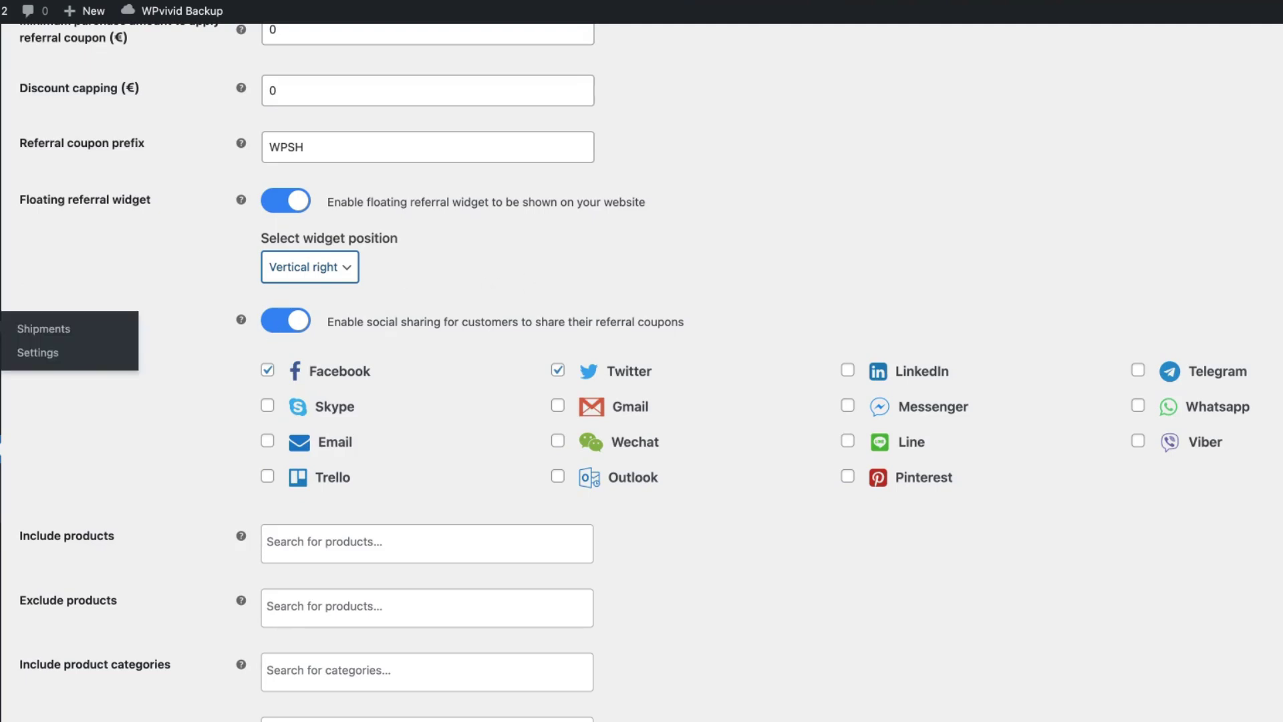
scroll(935, 651, down, 2)
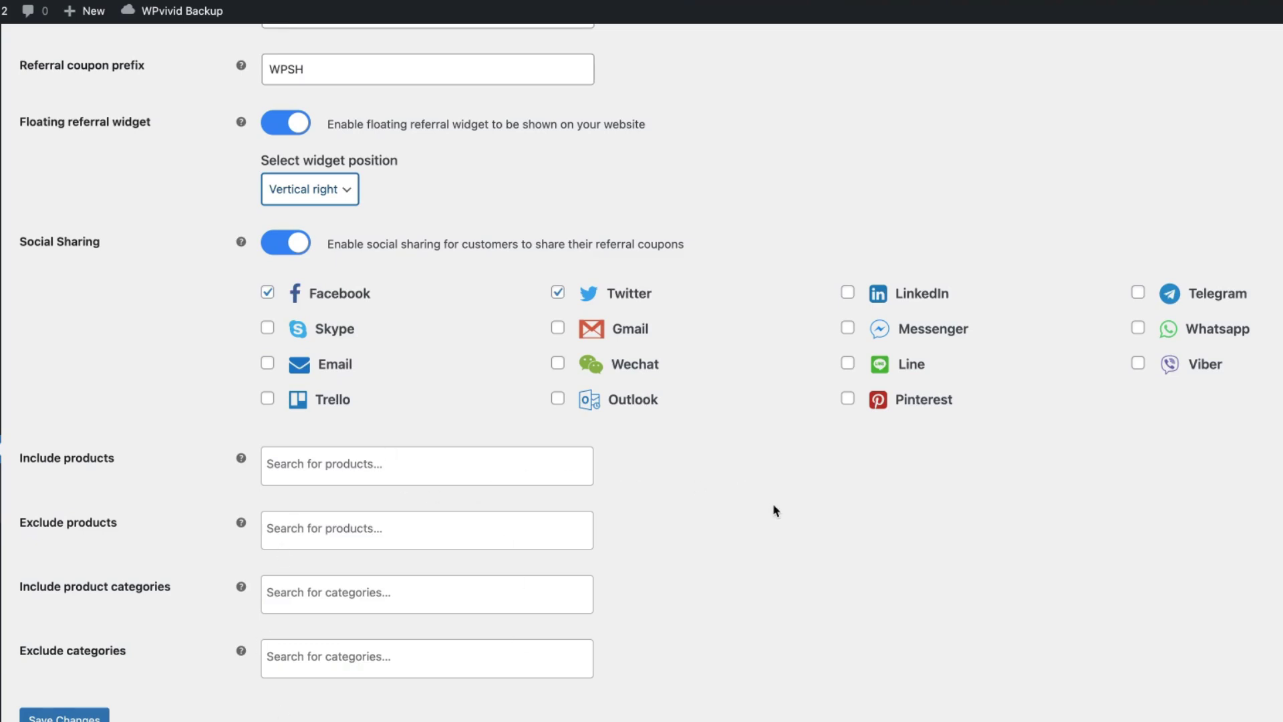
scroll(775, 511, down, 1)
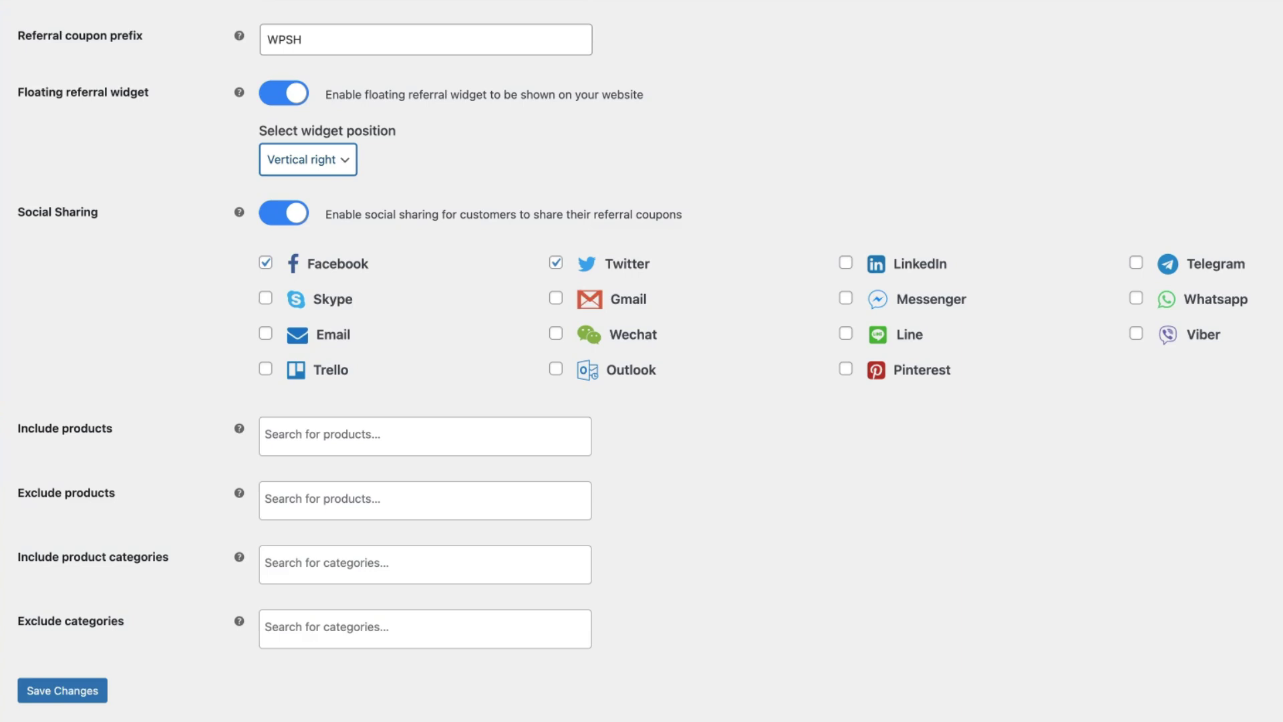
click(60, 690)
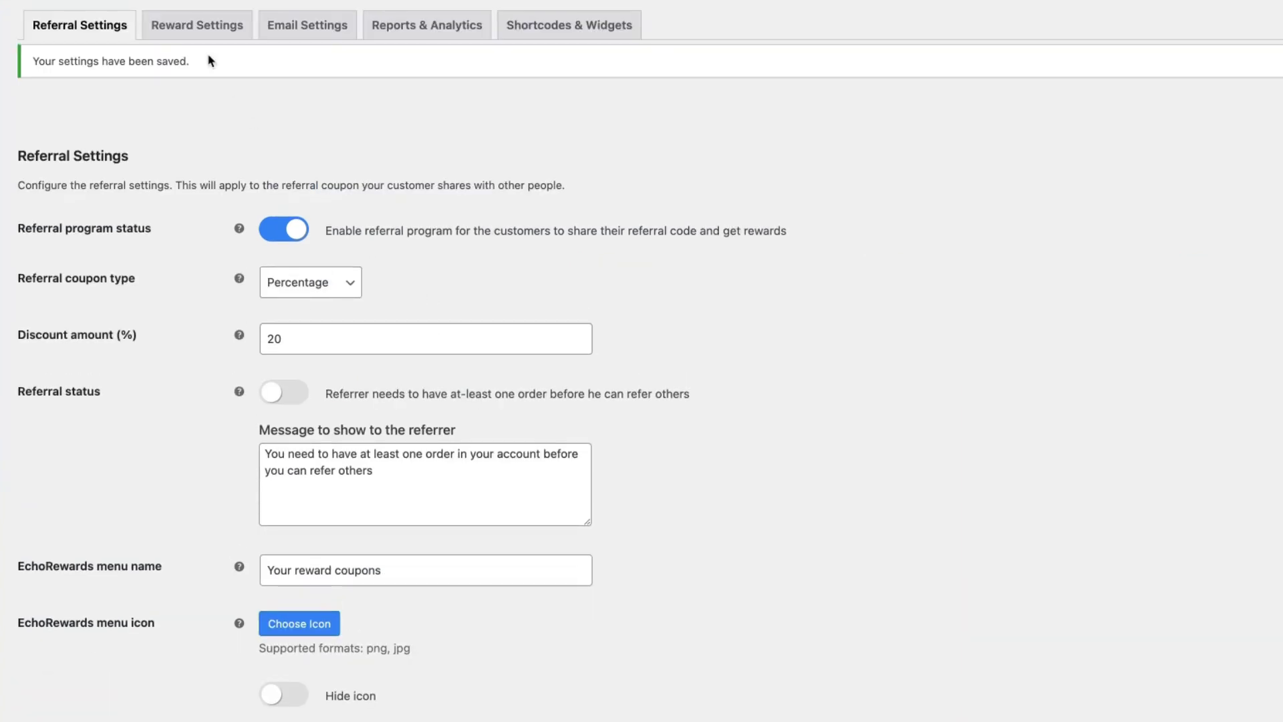
- Open Reward Settings (5% coupon, validity 3, usage limit 1) and review the two 5% storefront reward coupons
click(218, 16)
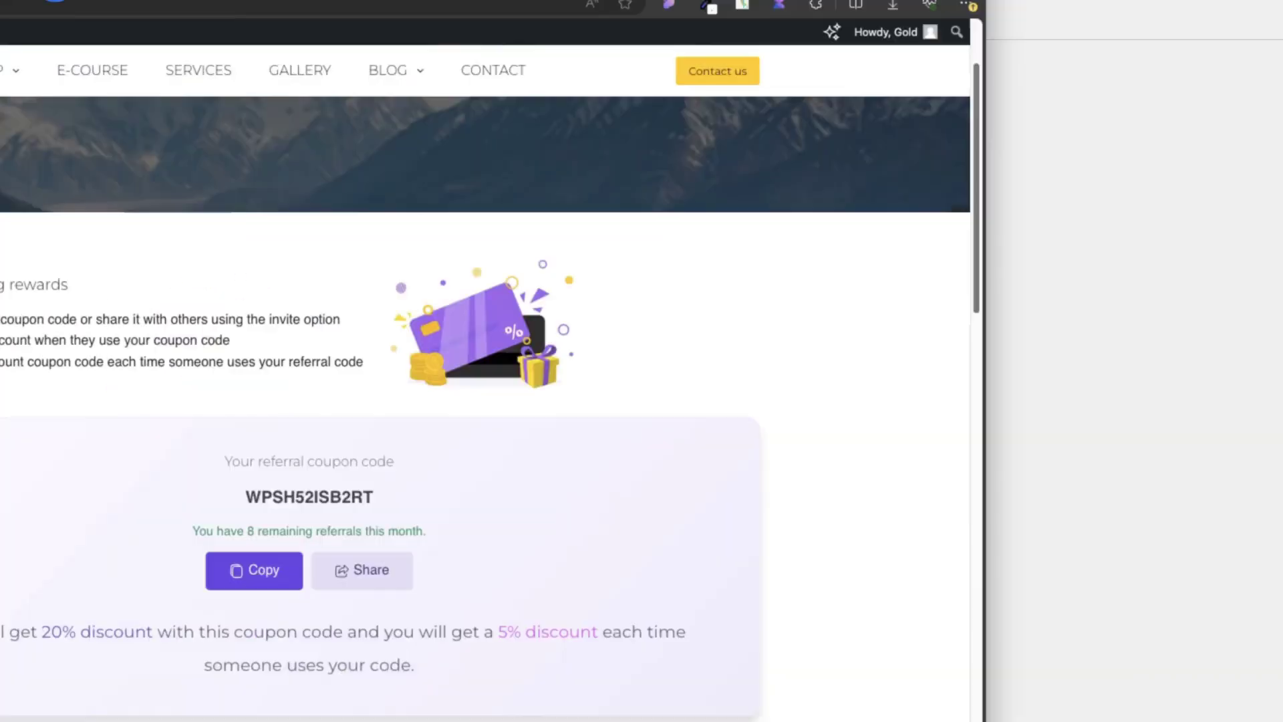
scroll(453, 229, down, 7)
scroll(532, 265, down, 1)
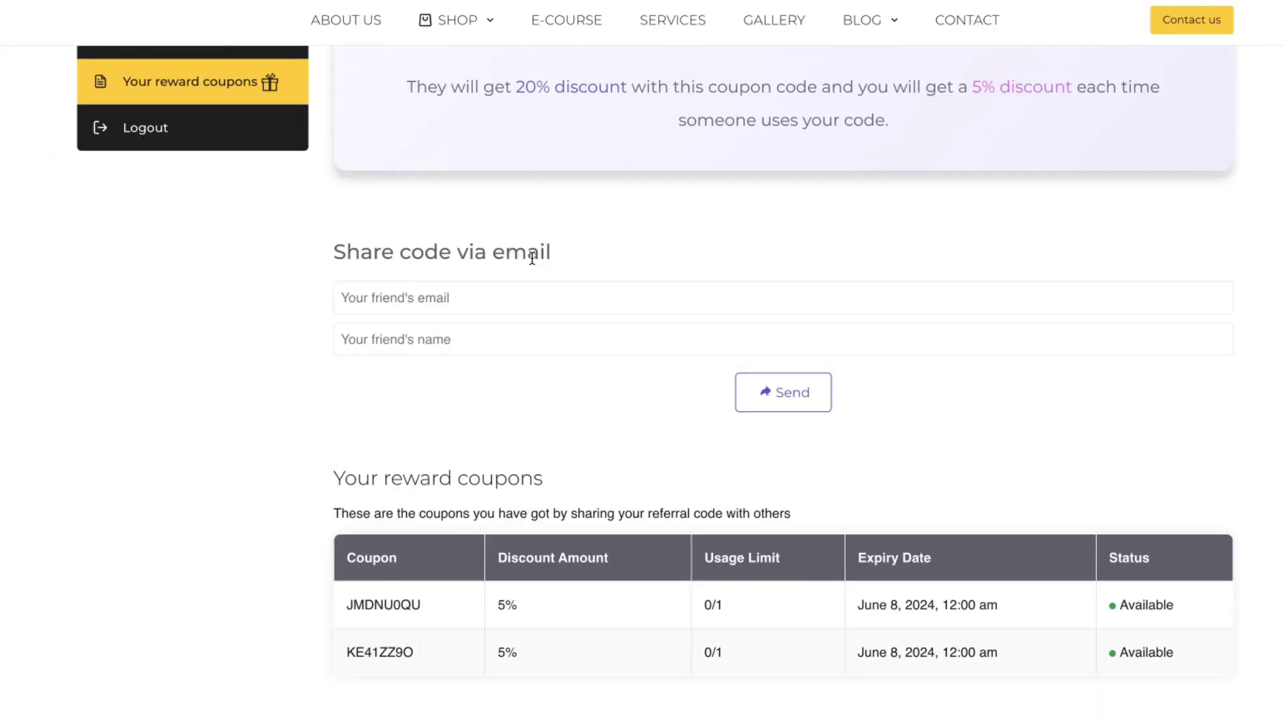
scroll(665, 265, down, 4)
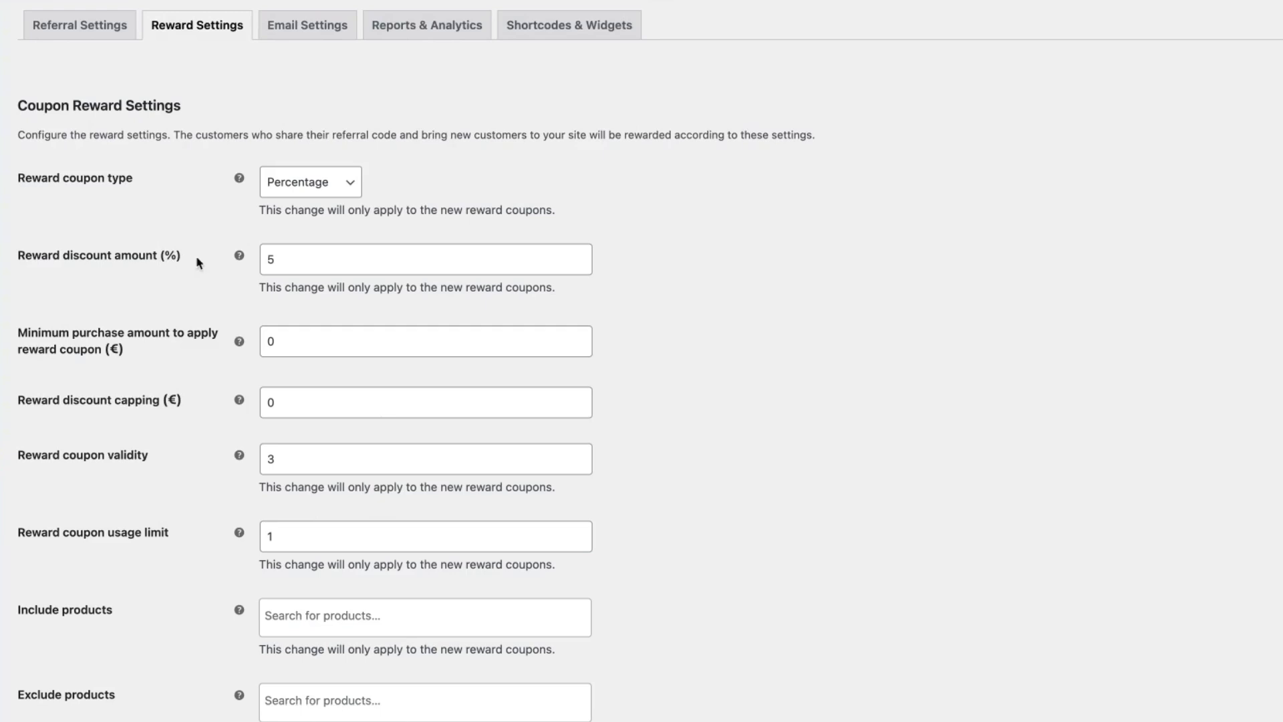
click(311, 188)
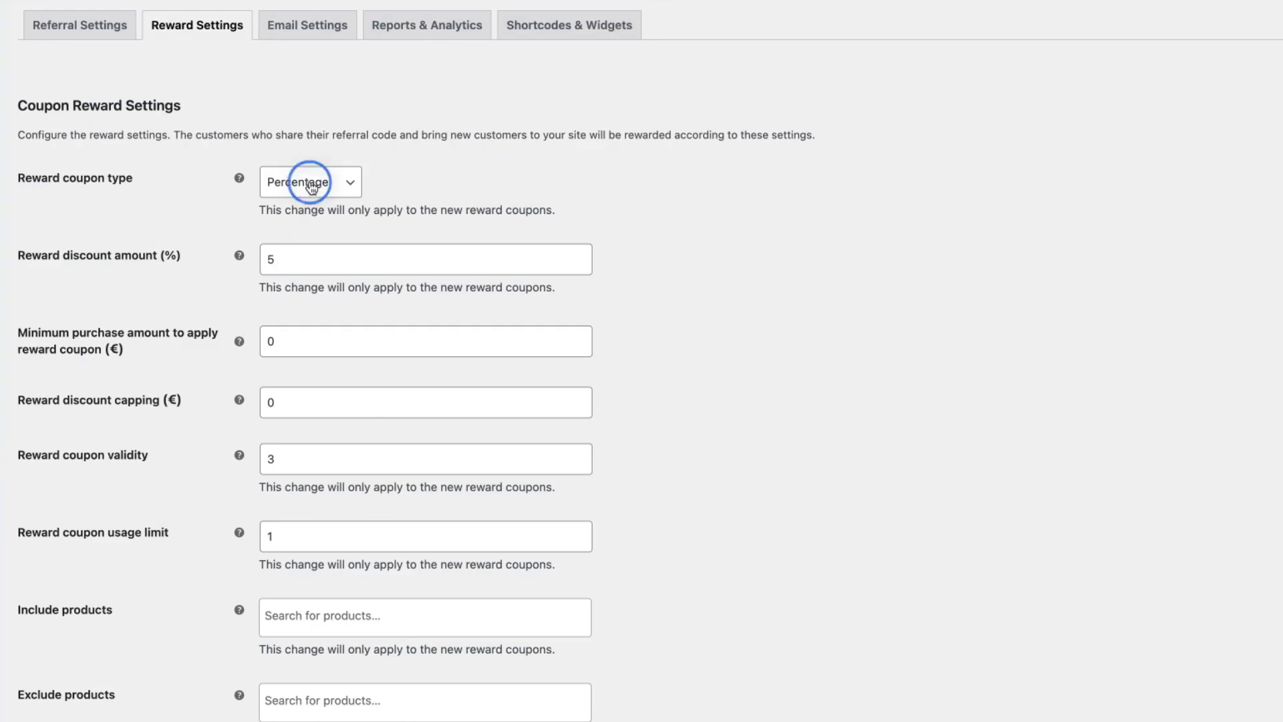
click(307, 207)
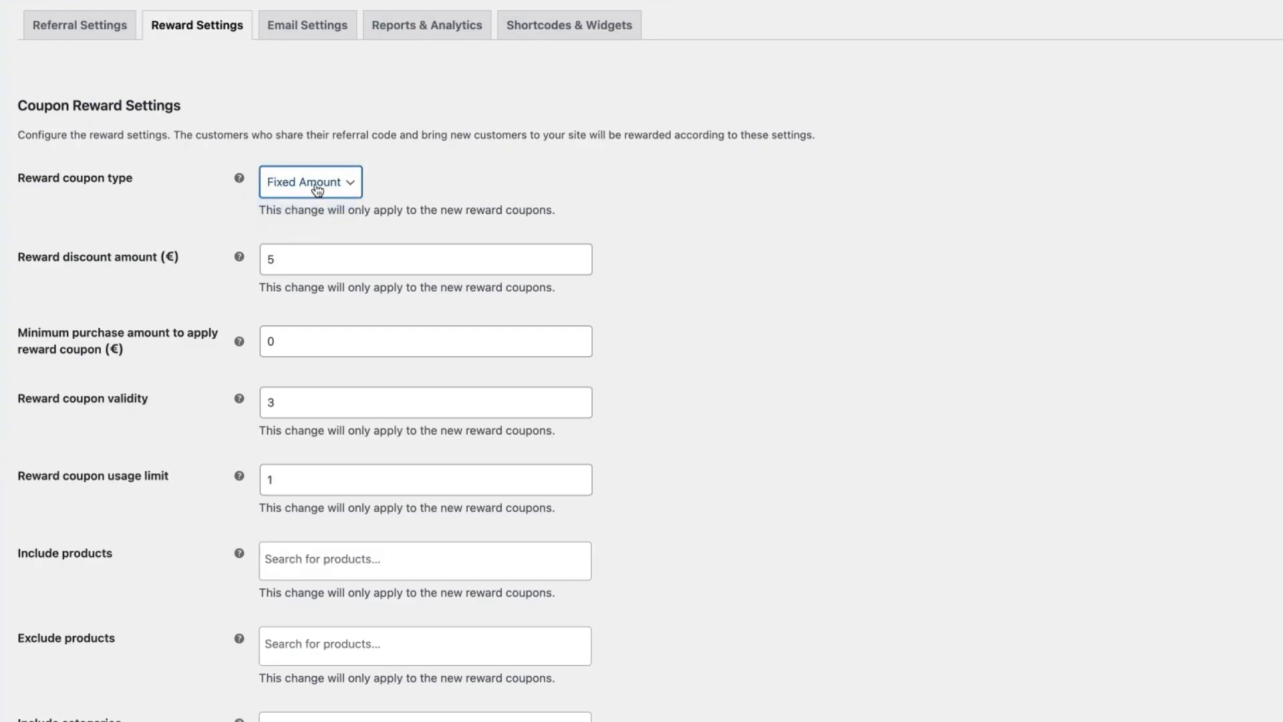
click(294, 172)
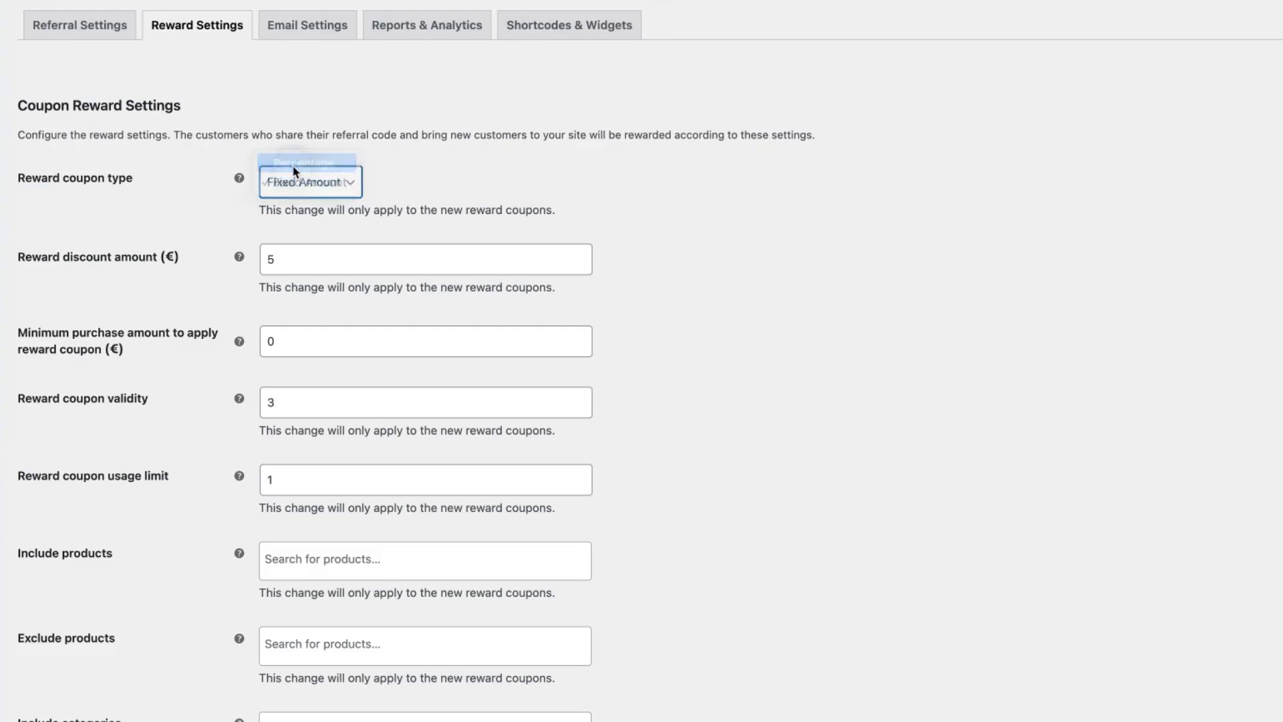
click(295, 167)
scroll(588, 227, down, 1)
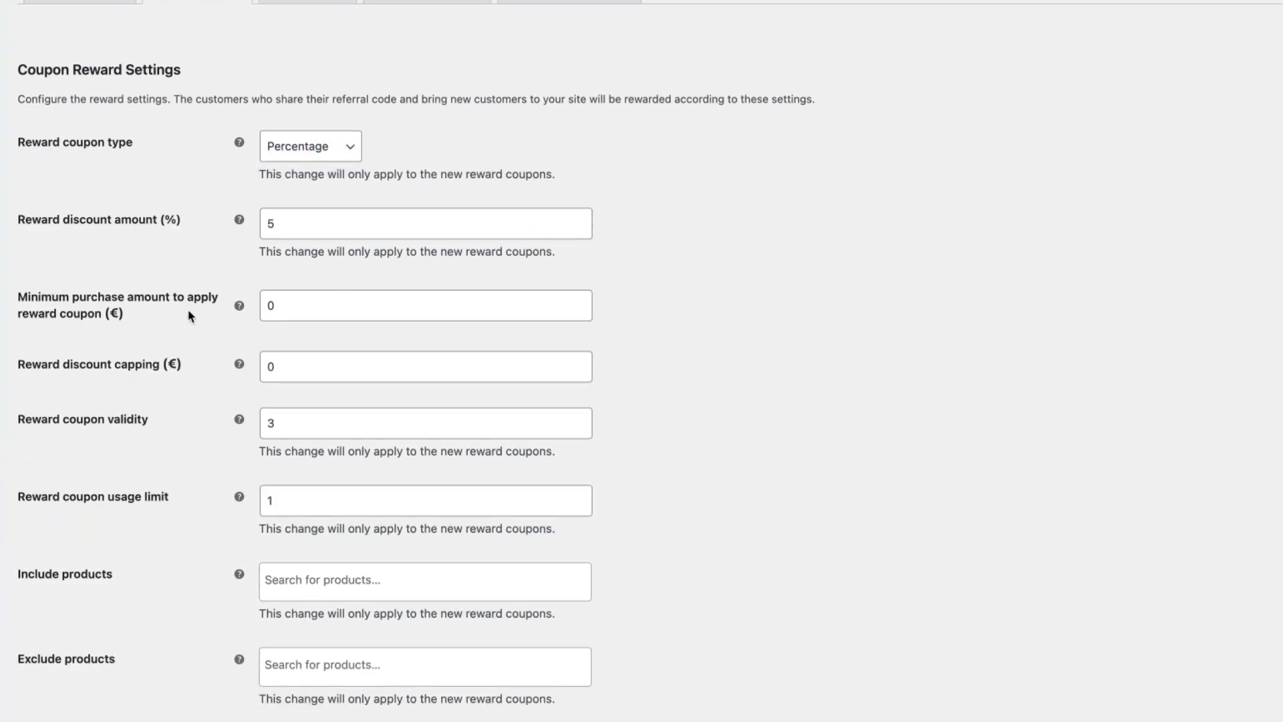
scroll(778, 321, down, 2)
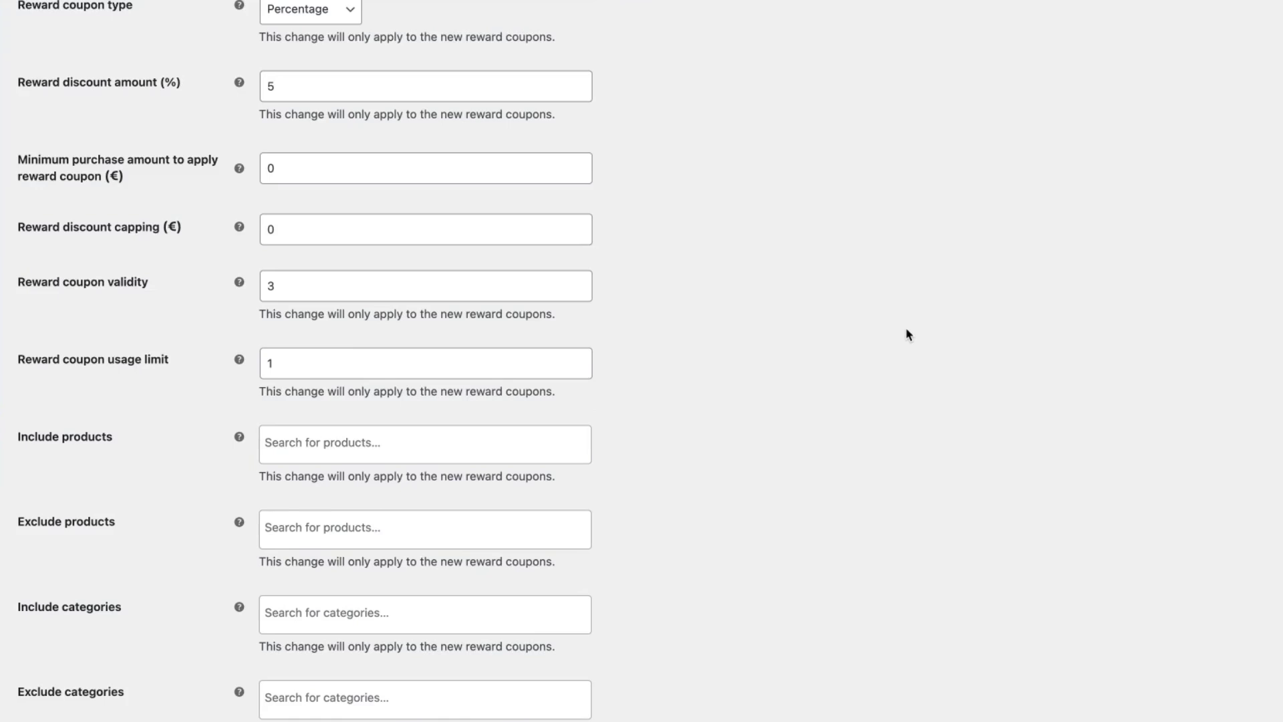
scroll(907, 332, down, 1)
mouse_move(239, 216)
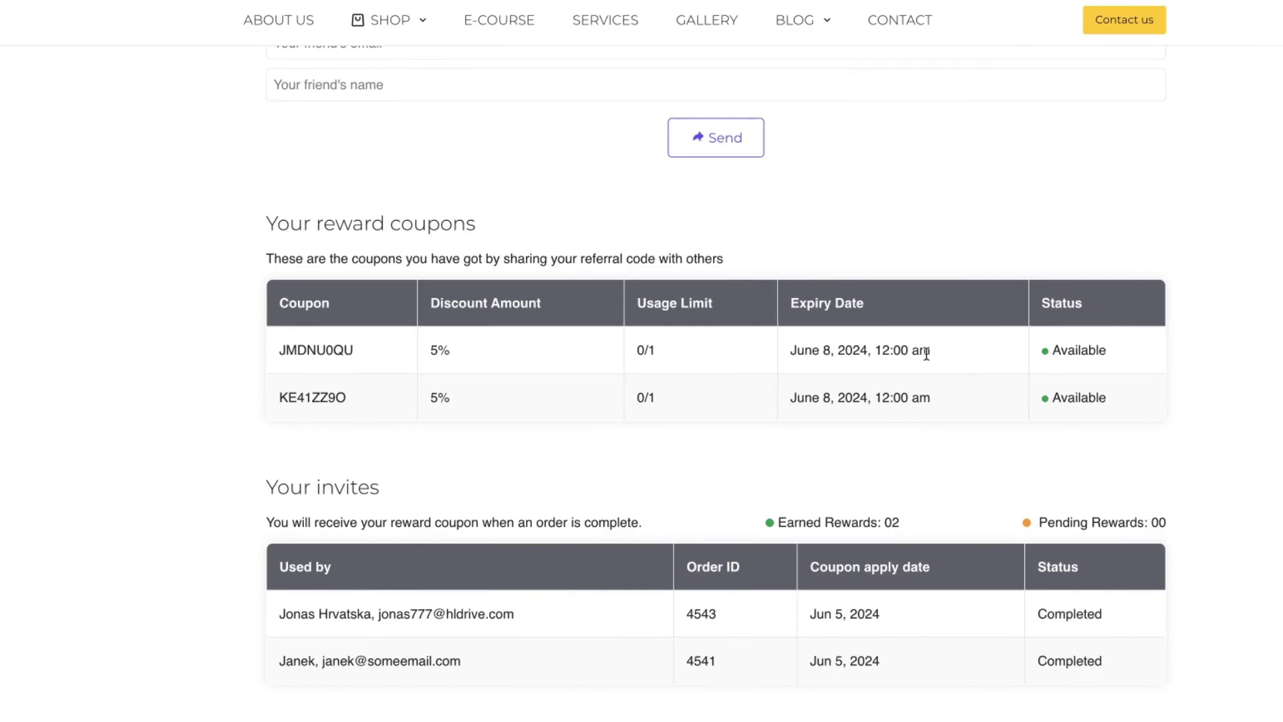
- Note the first coupon's expiry date, then save reward coupon validity as 180 instead of 3
click(938, 353)
drag(937, 353, 791, 350)
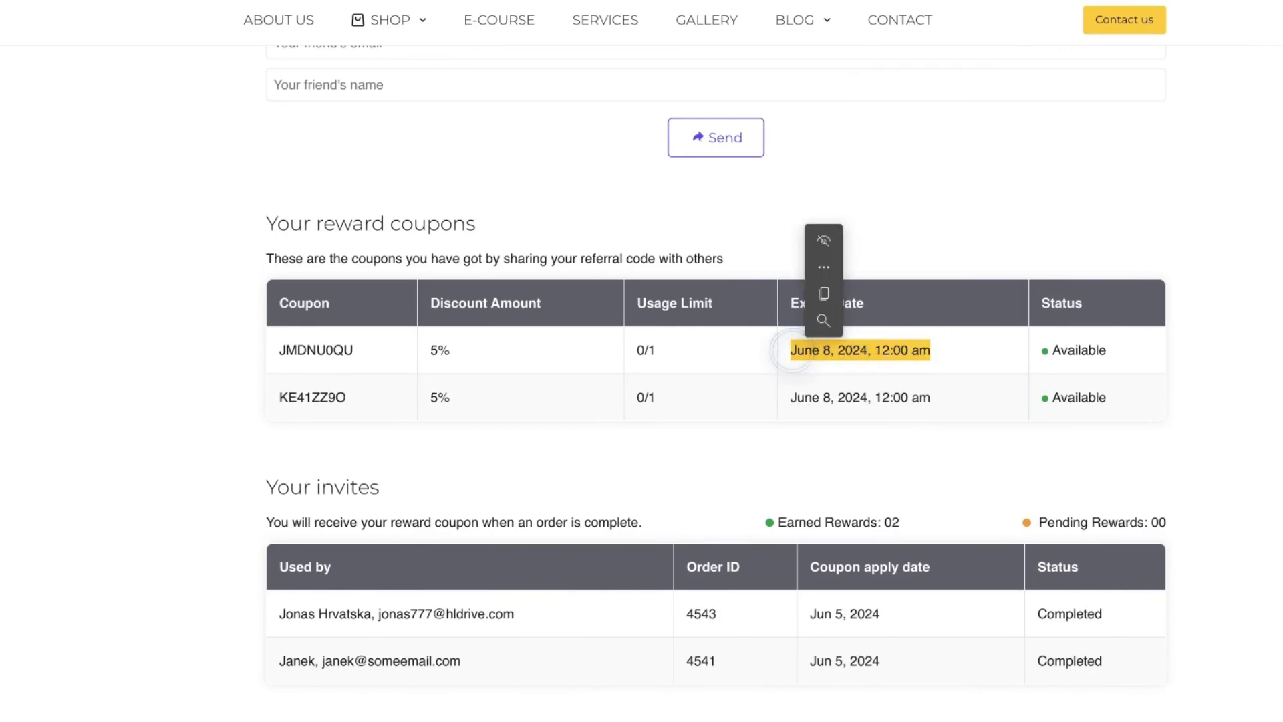
click(206, 17)
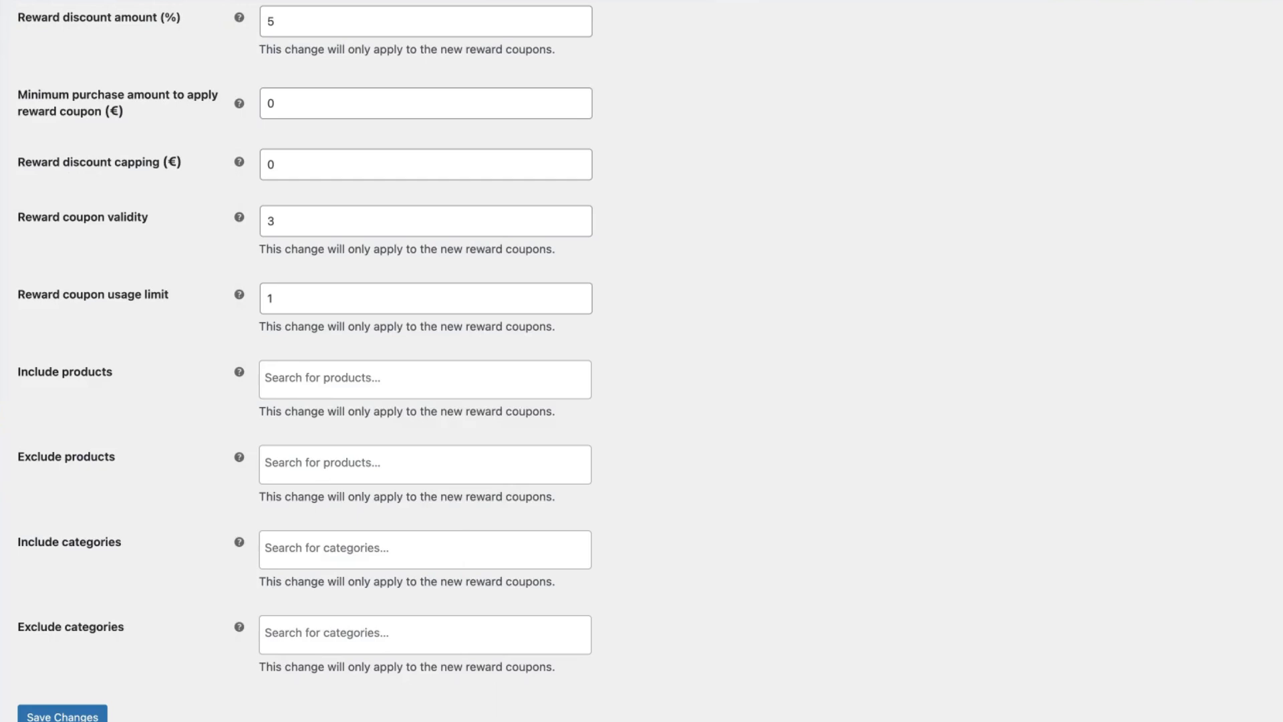
drag(321, 219, 257, 213)
text(180)
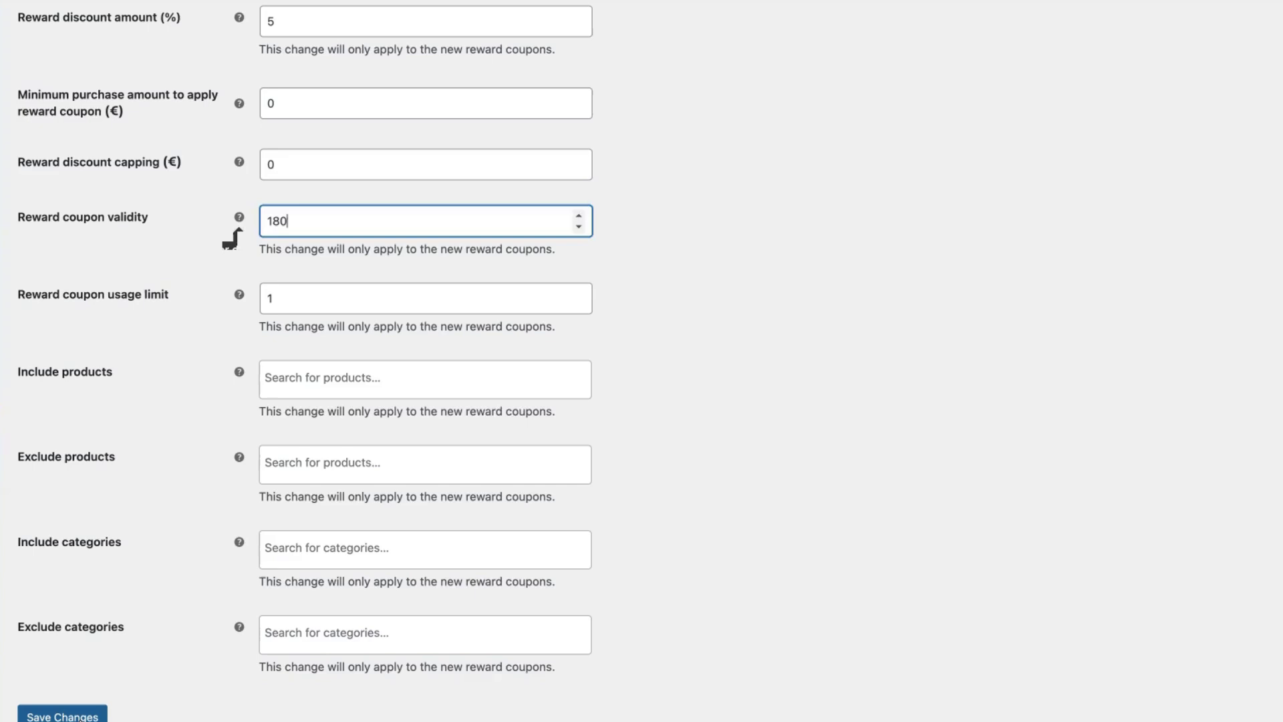
click(62, 714)
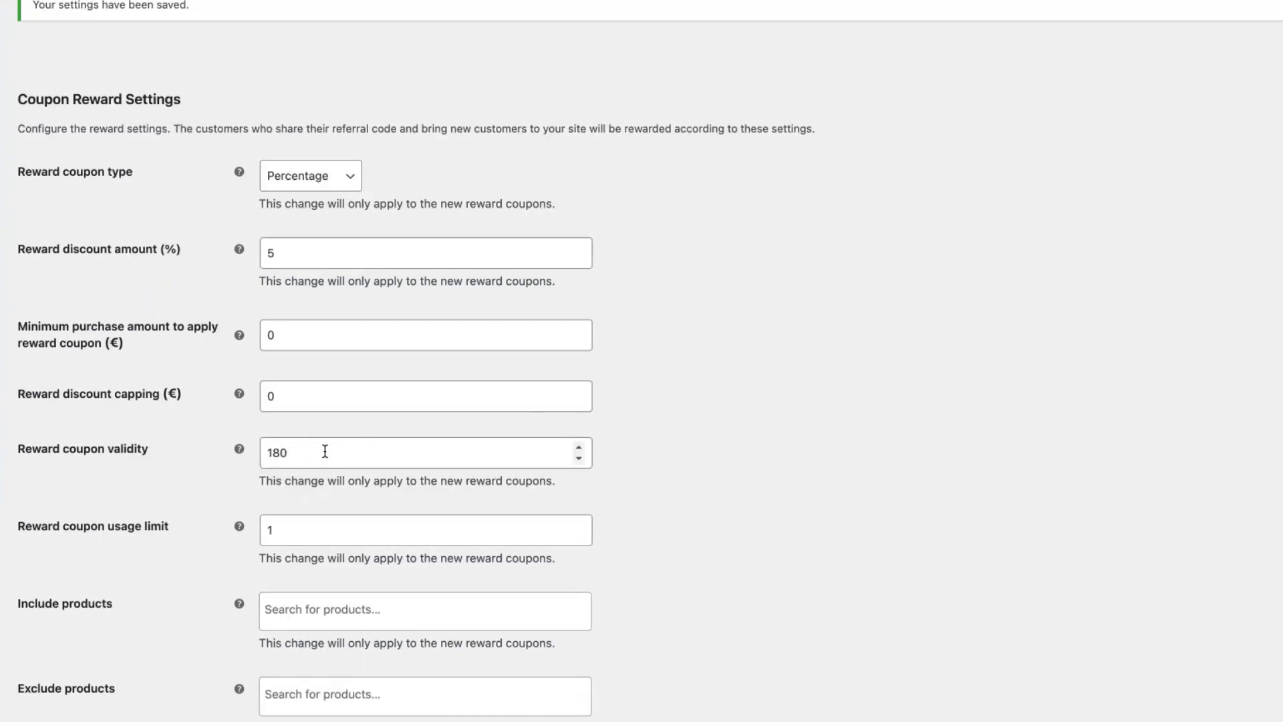
- Compare the storefront coupon's usage limit of 1 with the reward settings
click(310, 453)
scroll(907, 363, down, 4)
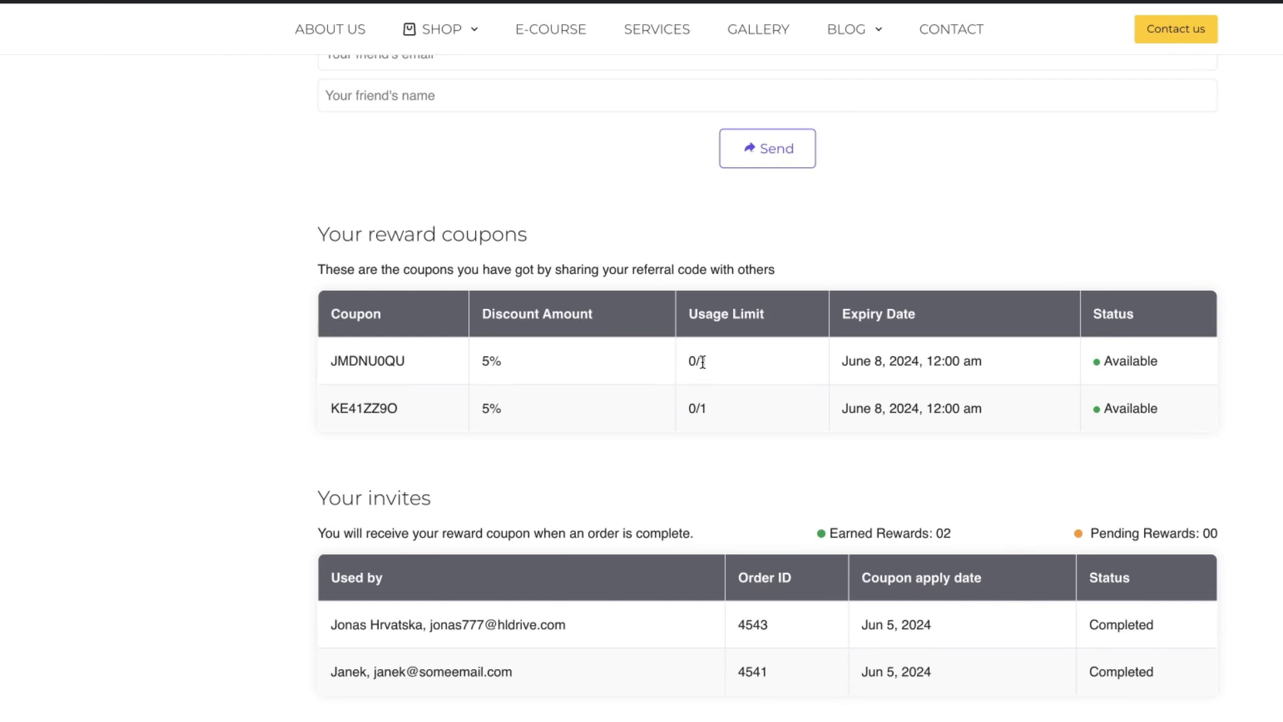
click(696, 358)
double_click(696, 359)
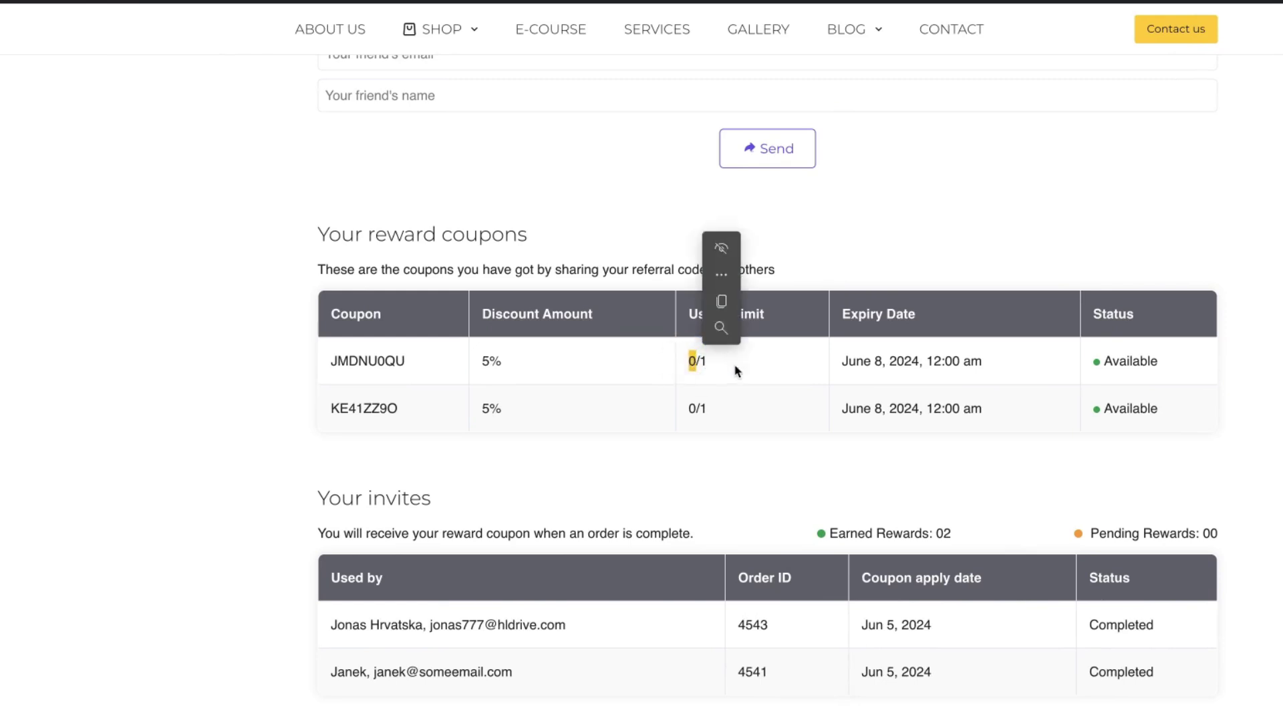
double_click(702, 361)
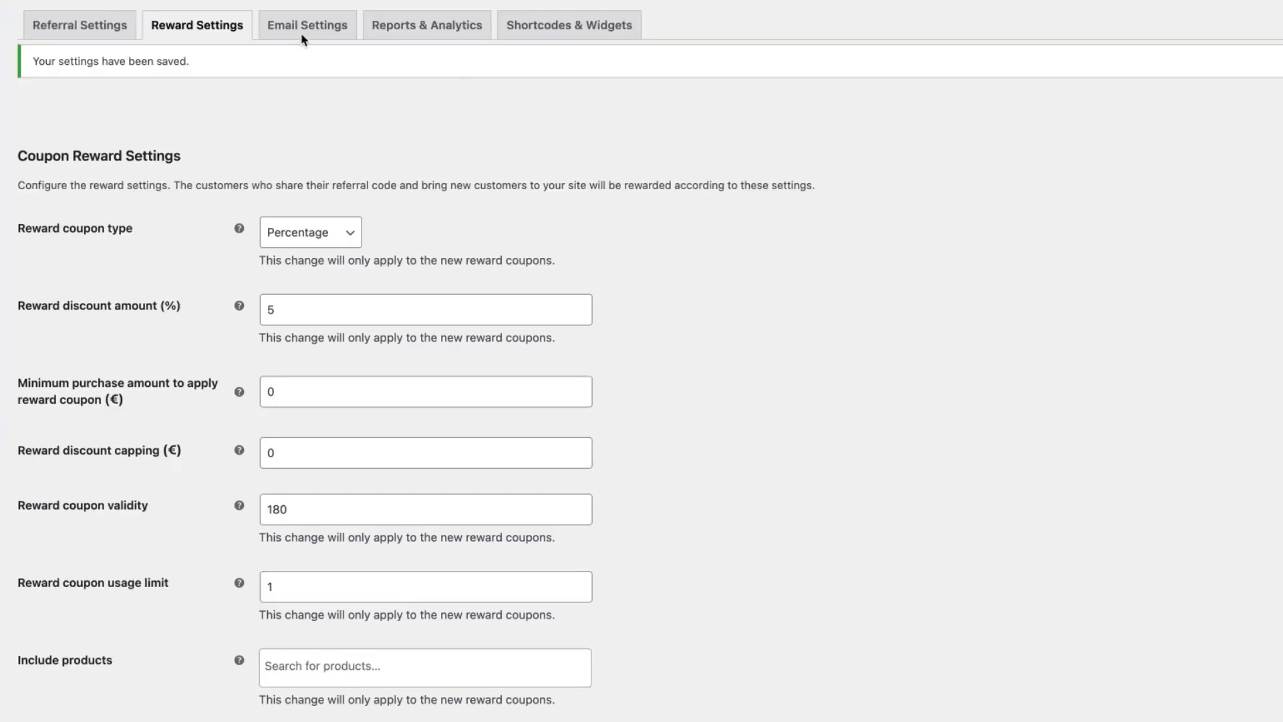
- Open Email Settings and review the referral email subject, heading and description
click(305, 29)
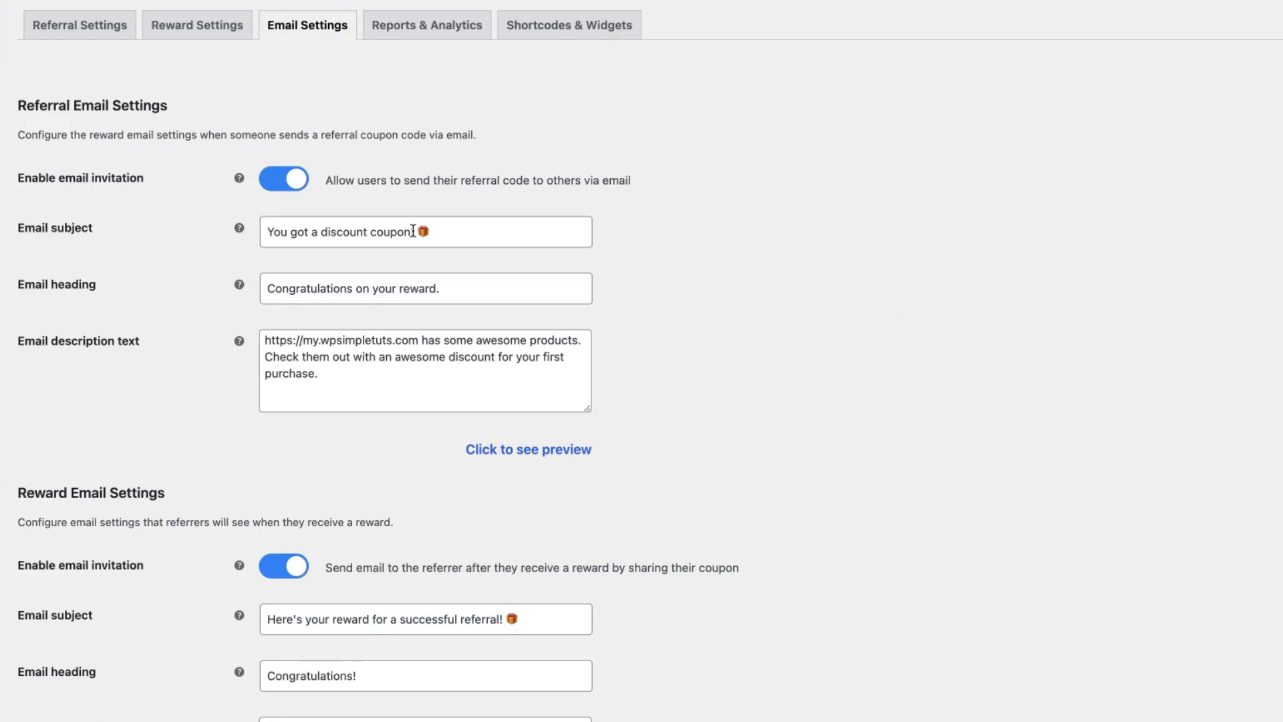
drag(414, 231, 256, 232)
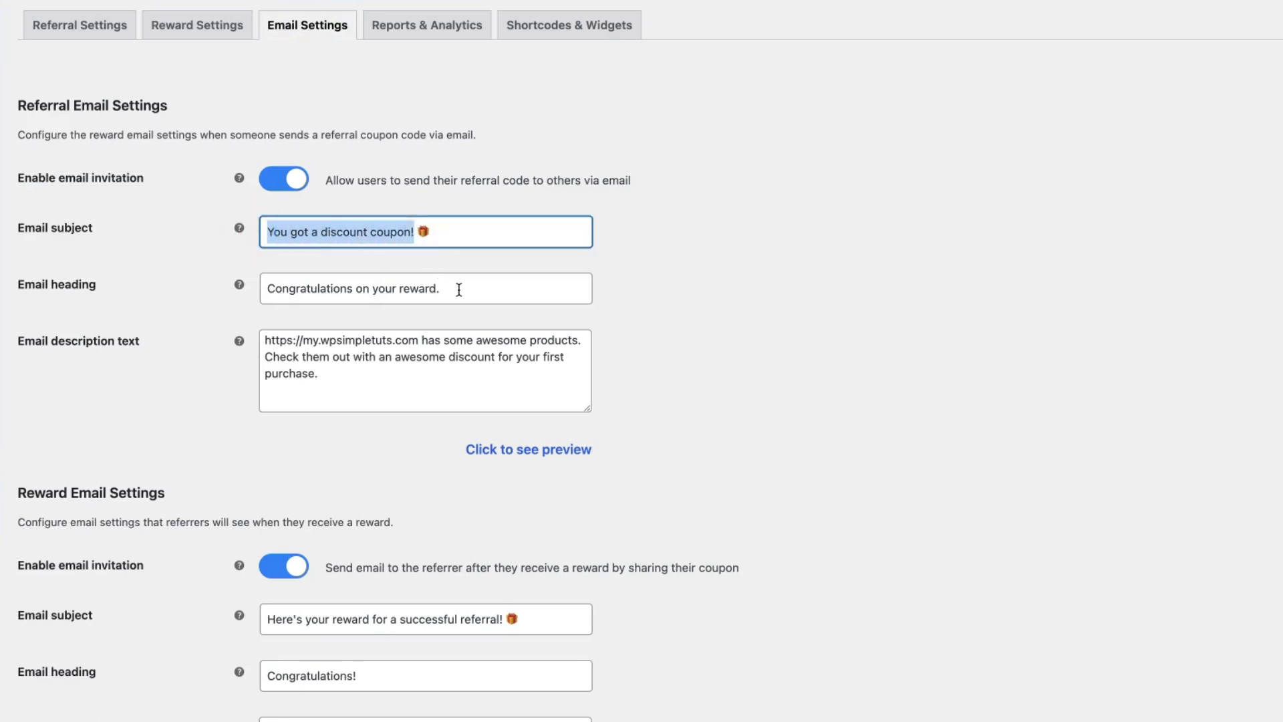
drag(455, 288, 256, 288)
click(739, 314)
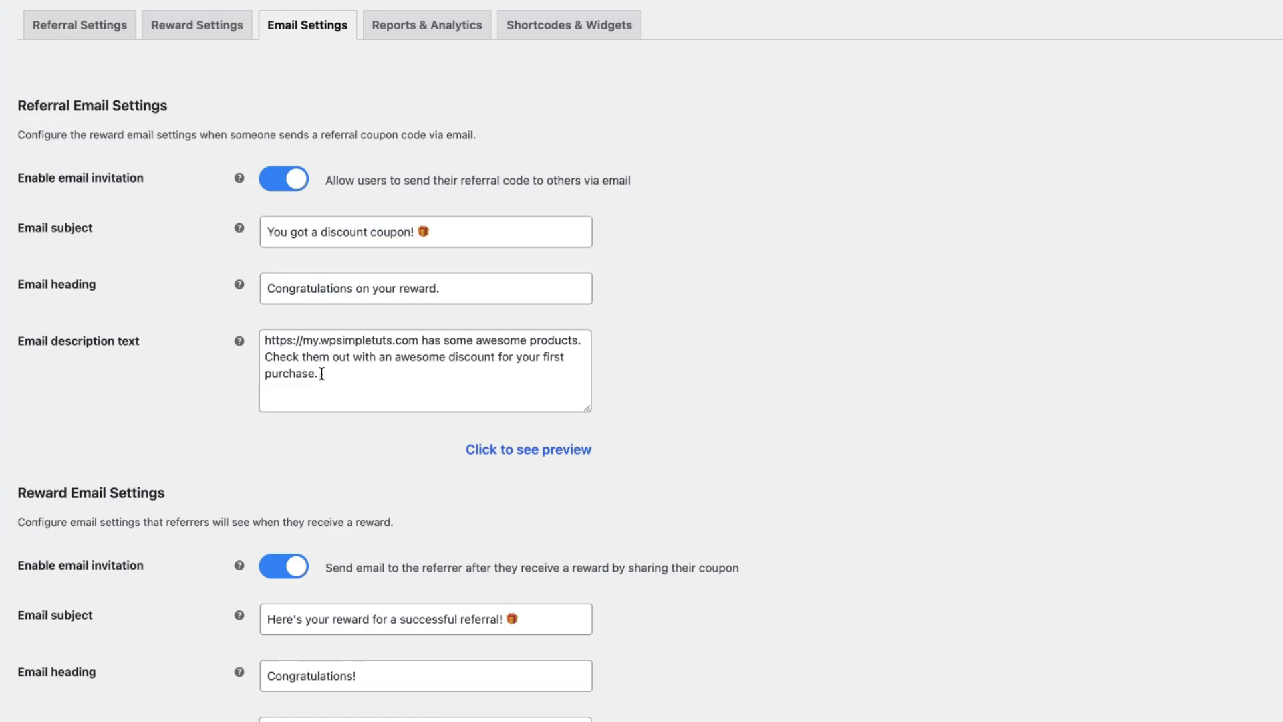
drag(321, 373, 240, 337)
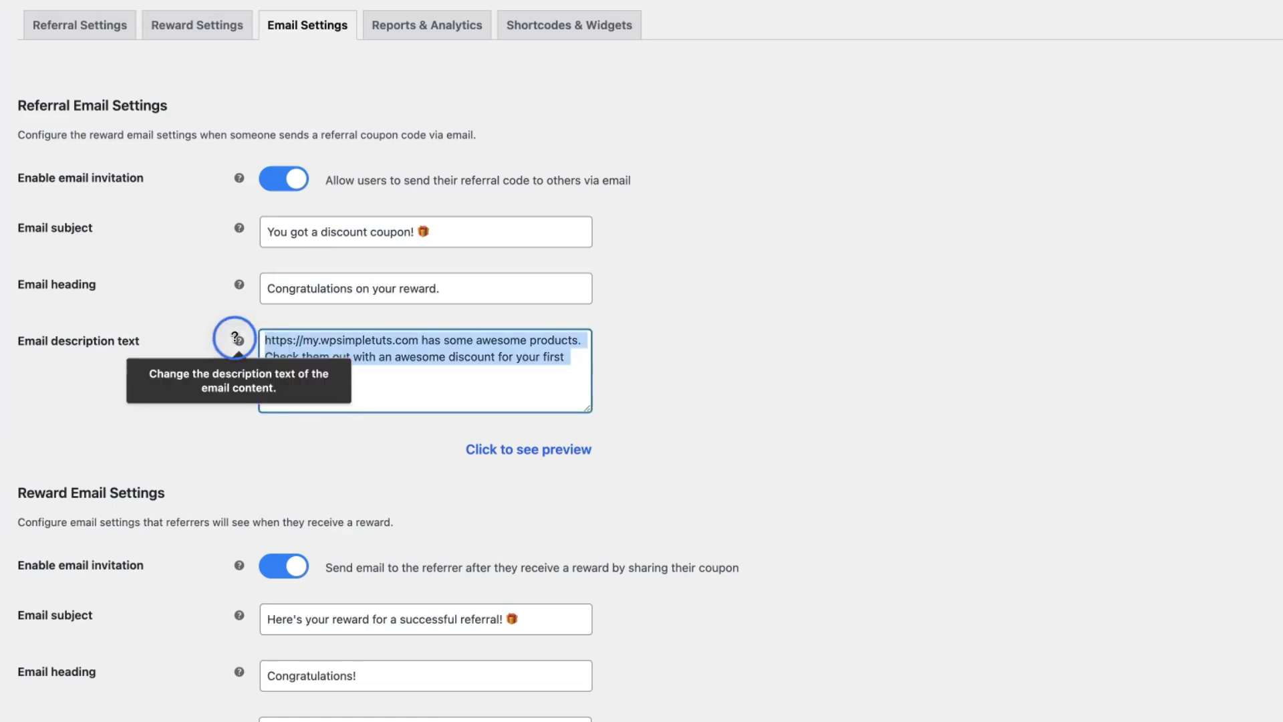
- Preview the referral invitation and reward emails, then save the email settings
click(508, 449)
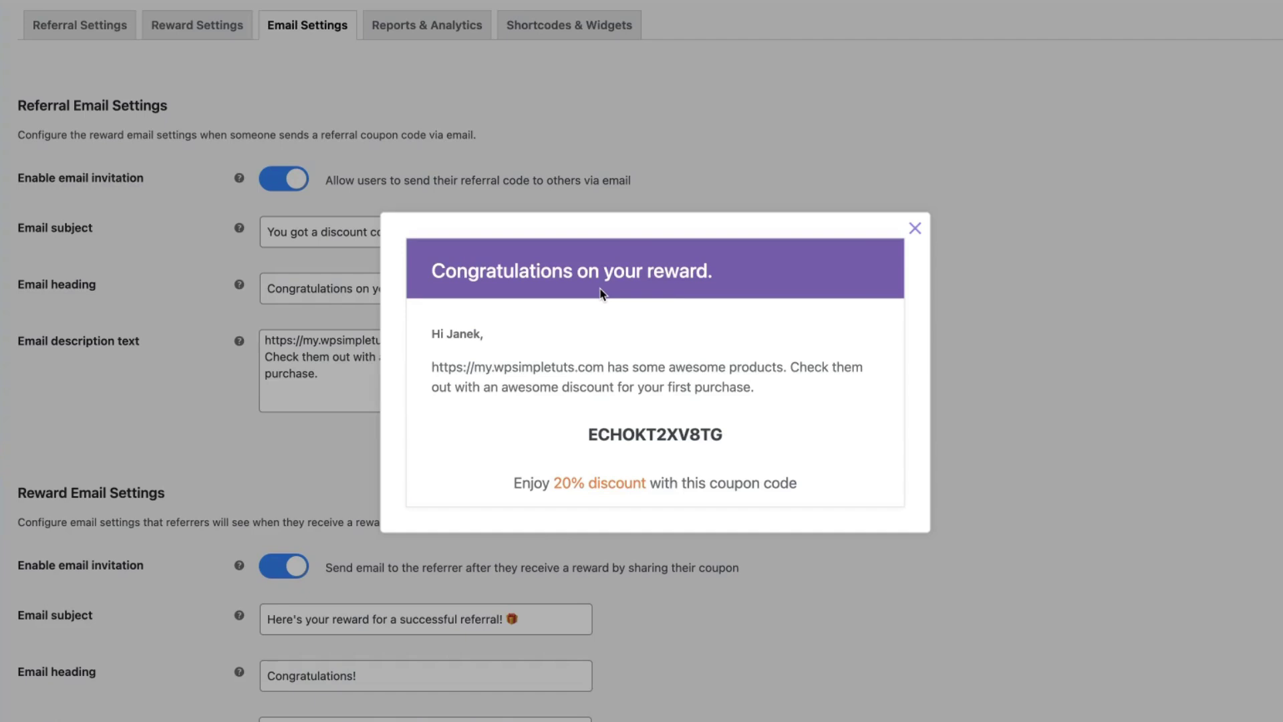
click(930, 302)
scroll(929, 306, down, 3)
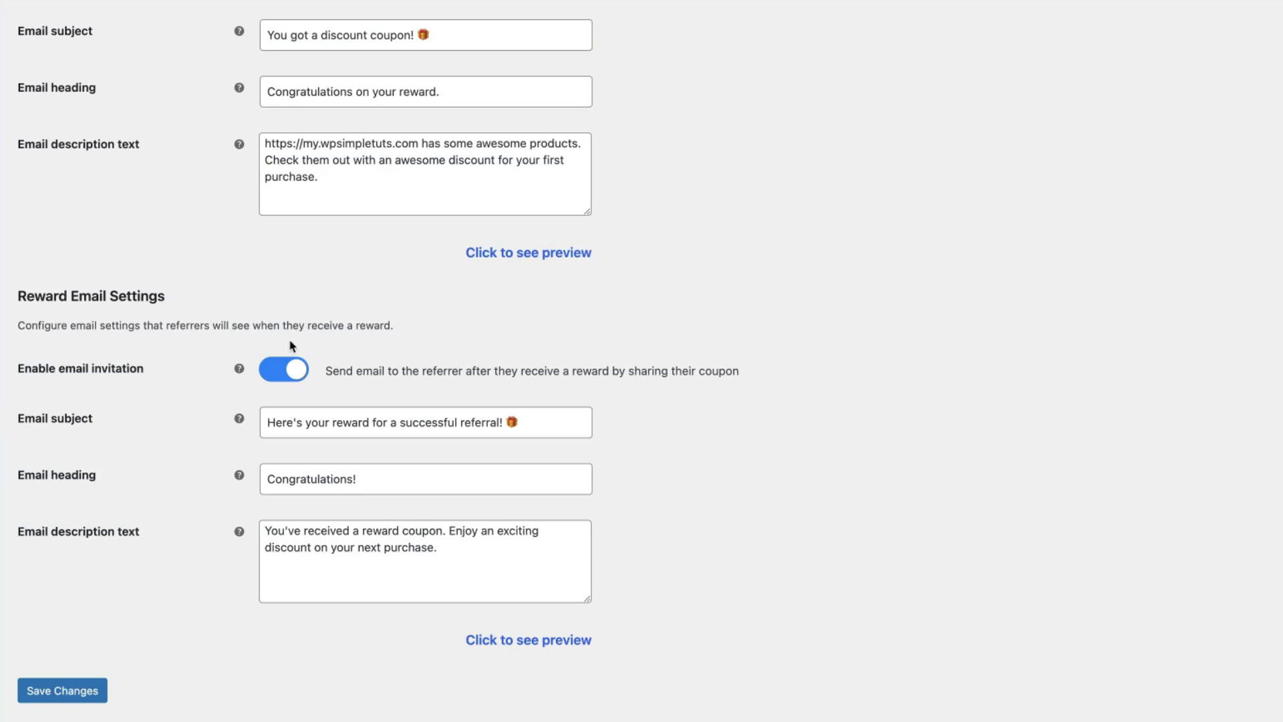
click(509, 642)
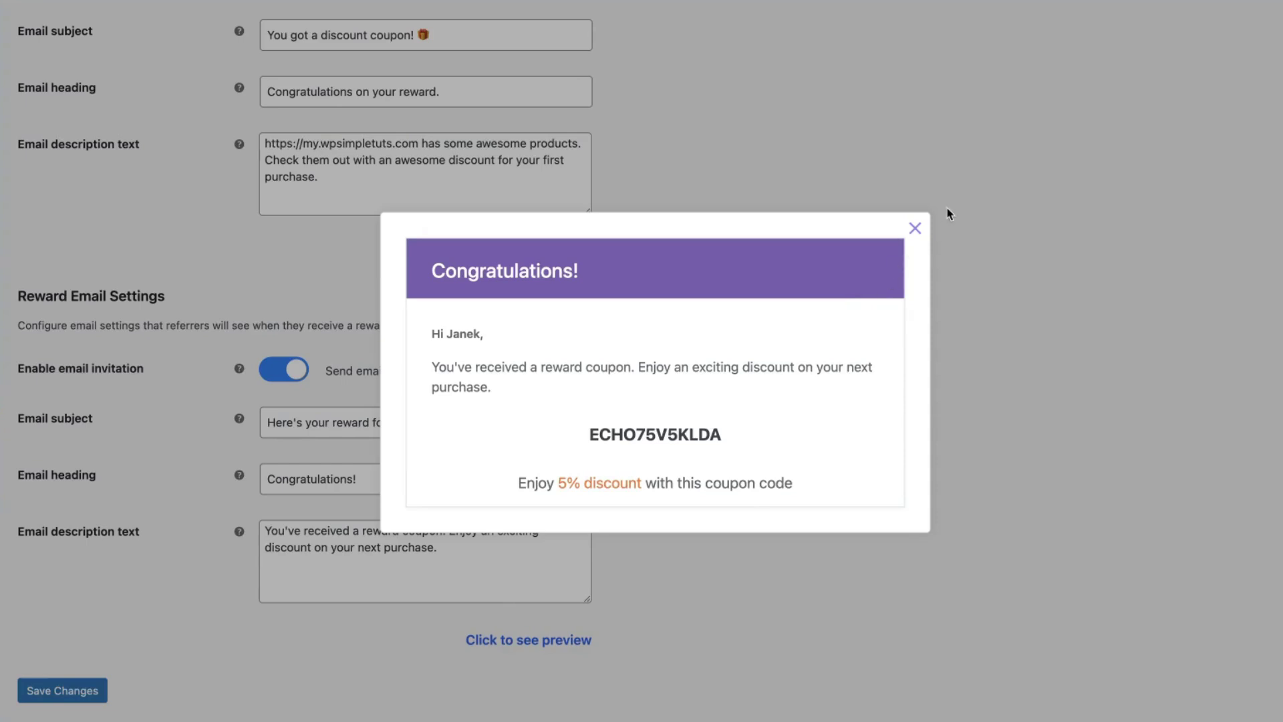
click(914, 229)
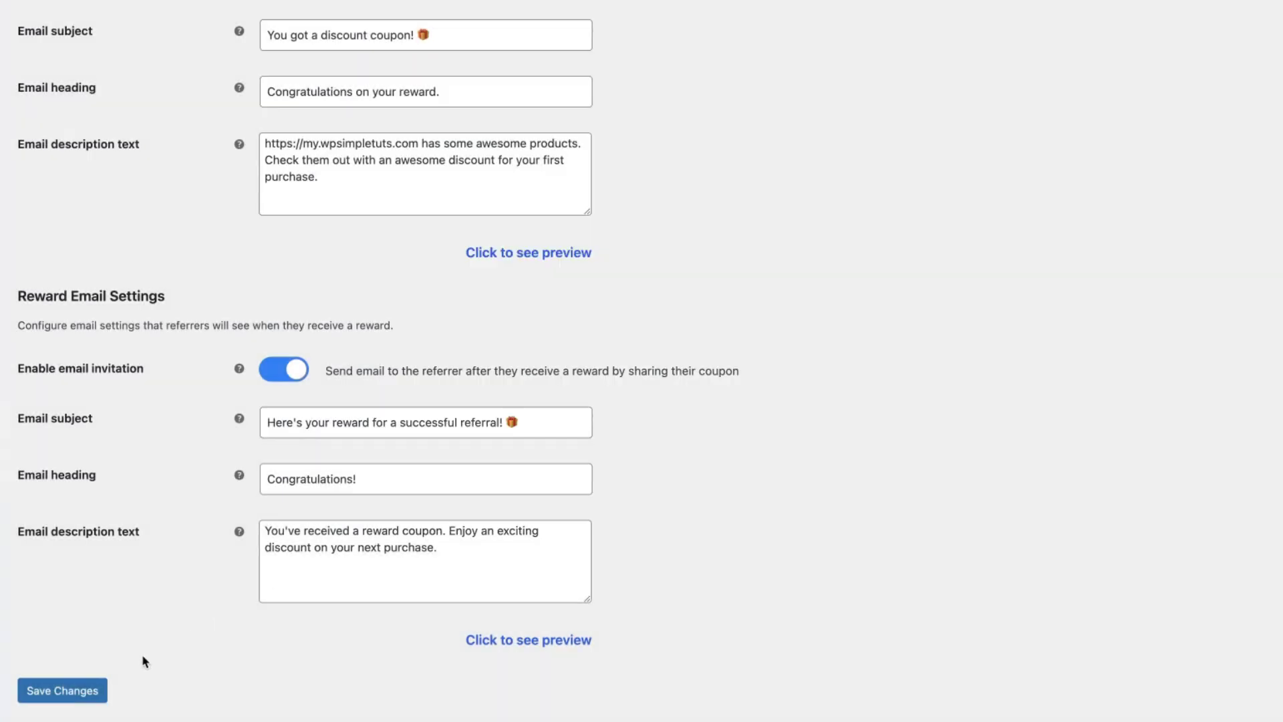
click(80, 691)
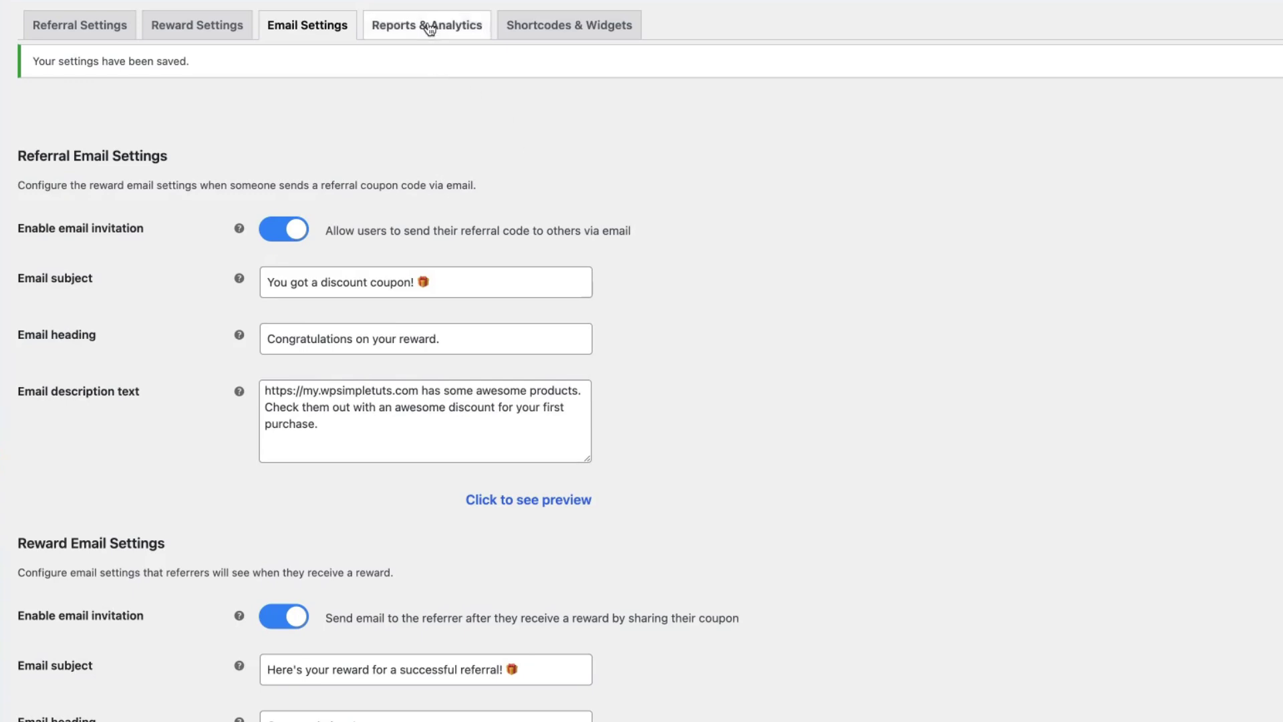
- Open Reports & Analytics and view coupon stats for last 7 days, this month, last month and year
click(423, 25)
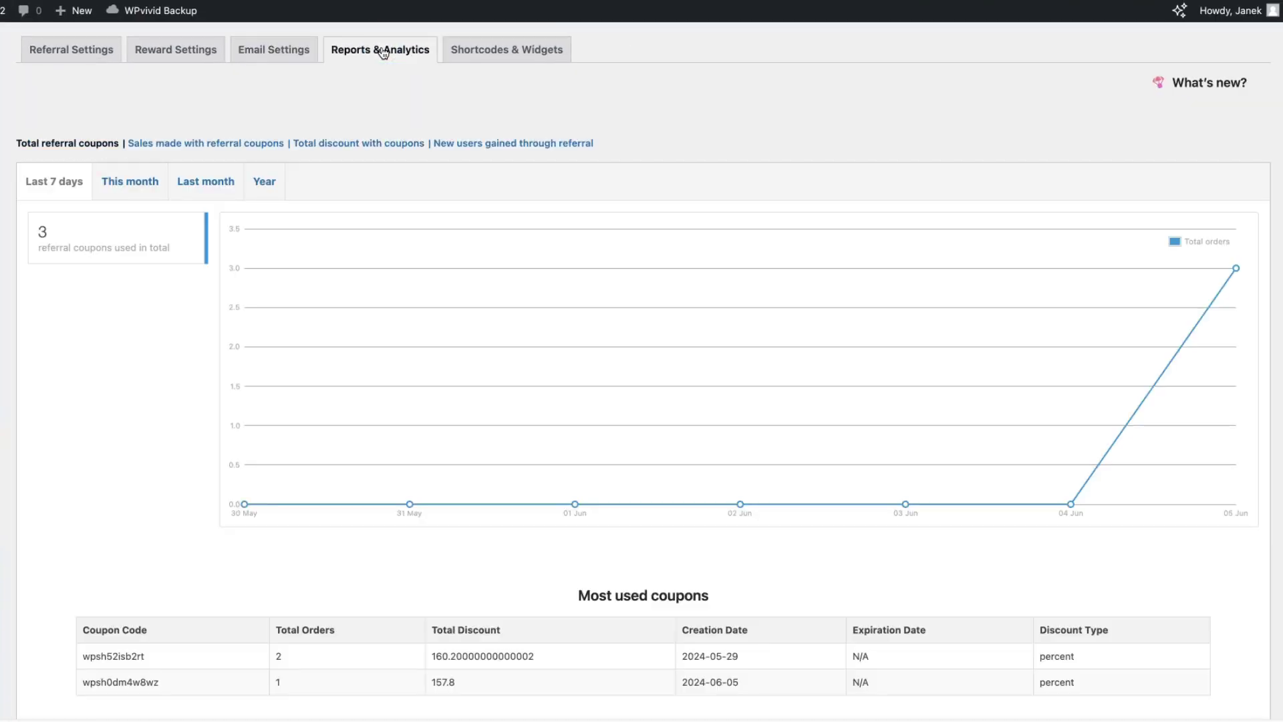
scroll(526, 199, down, 1)
scroll(791, 127, down, 1)
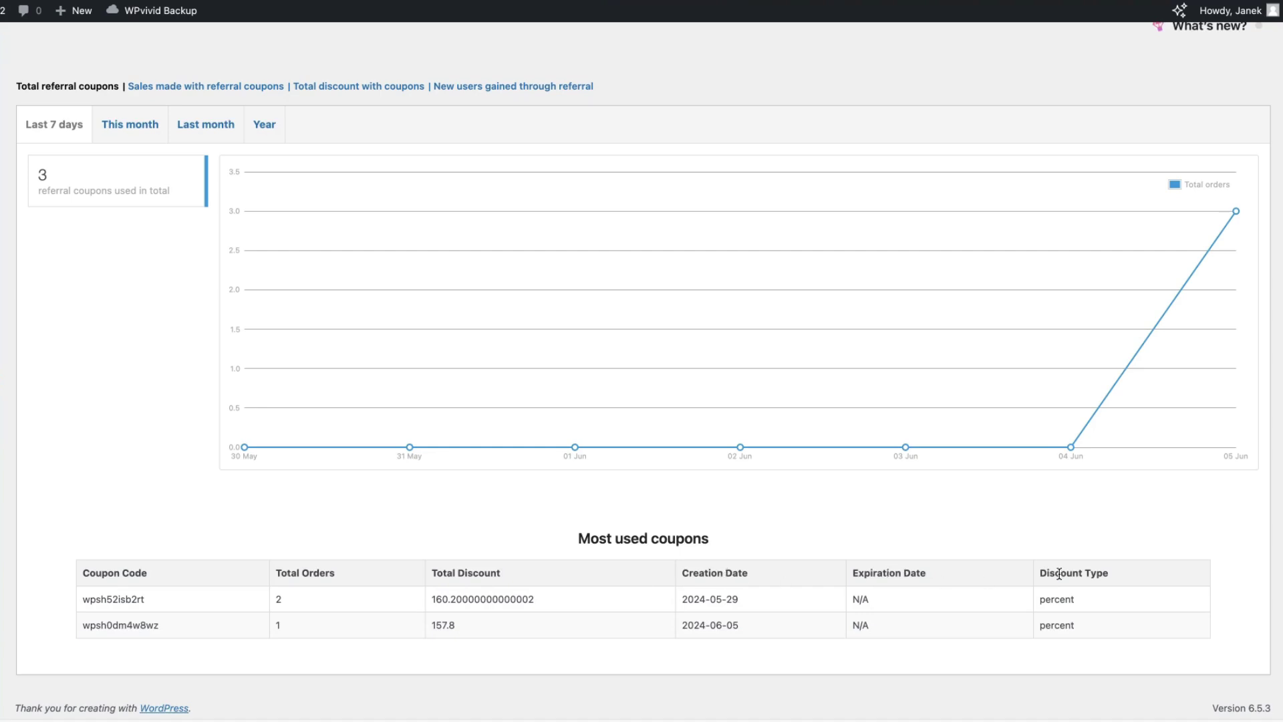
scroll(1057, 573, up, 2)
click(39, 185)
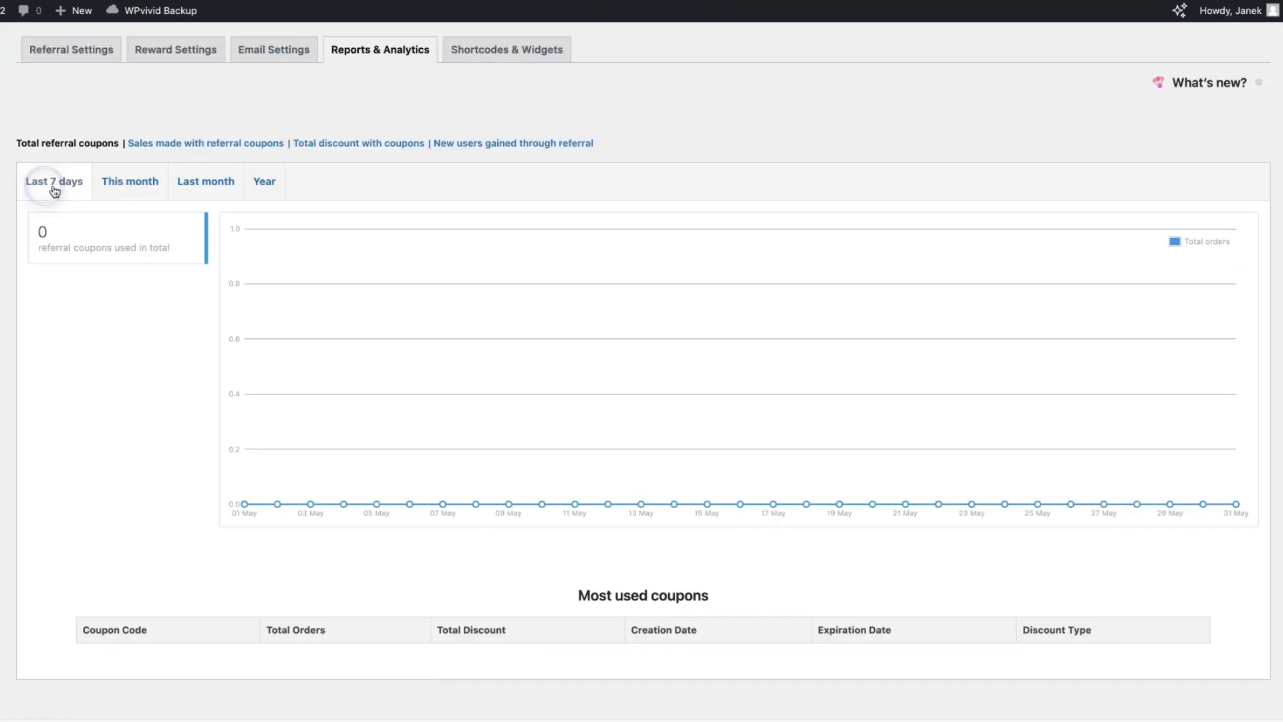
click(132, 181)
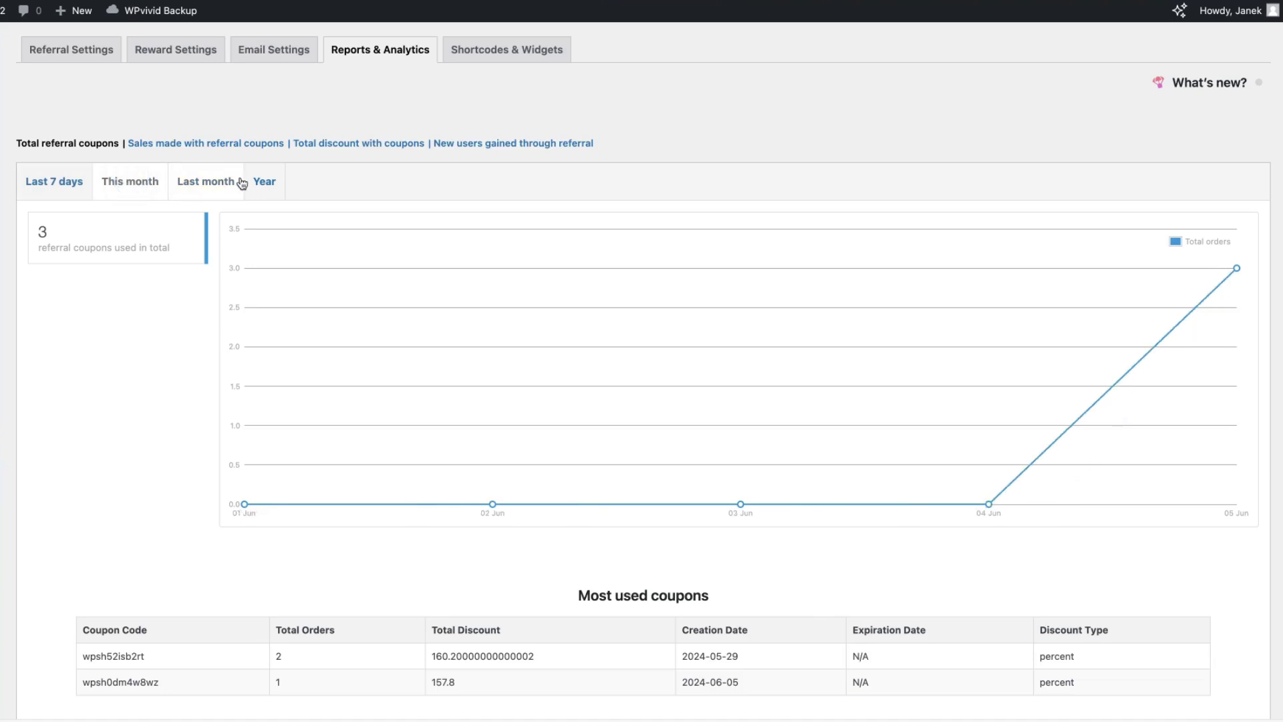
click(194, 182)
click(266, 183)
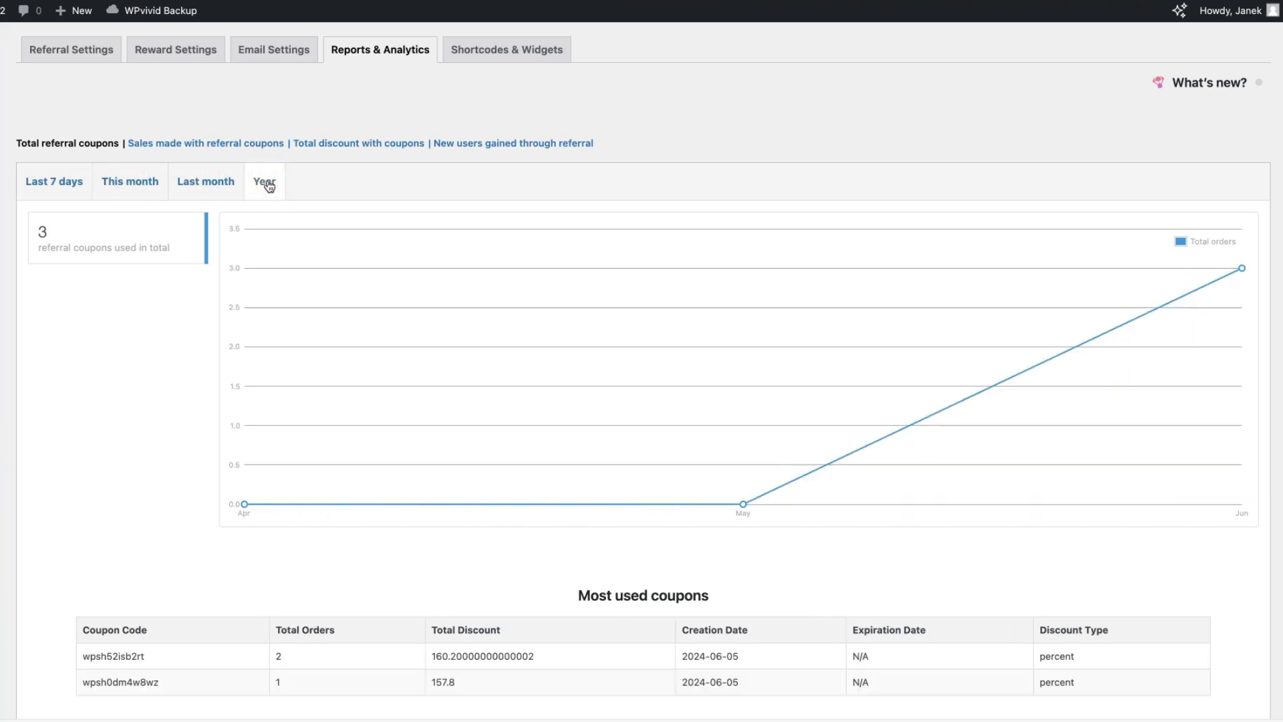
- View the referral sales, total discount and new-user charts, then open Shortcodes & Widgets
click(204, 147)
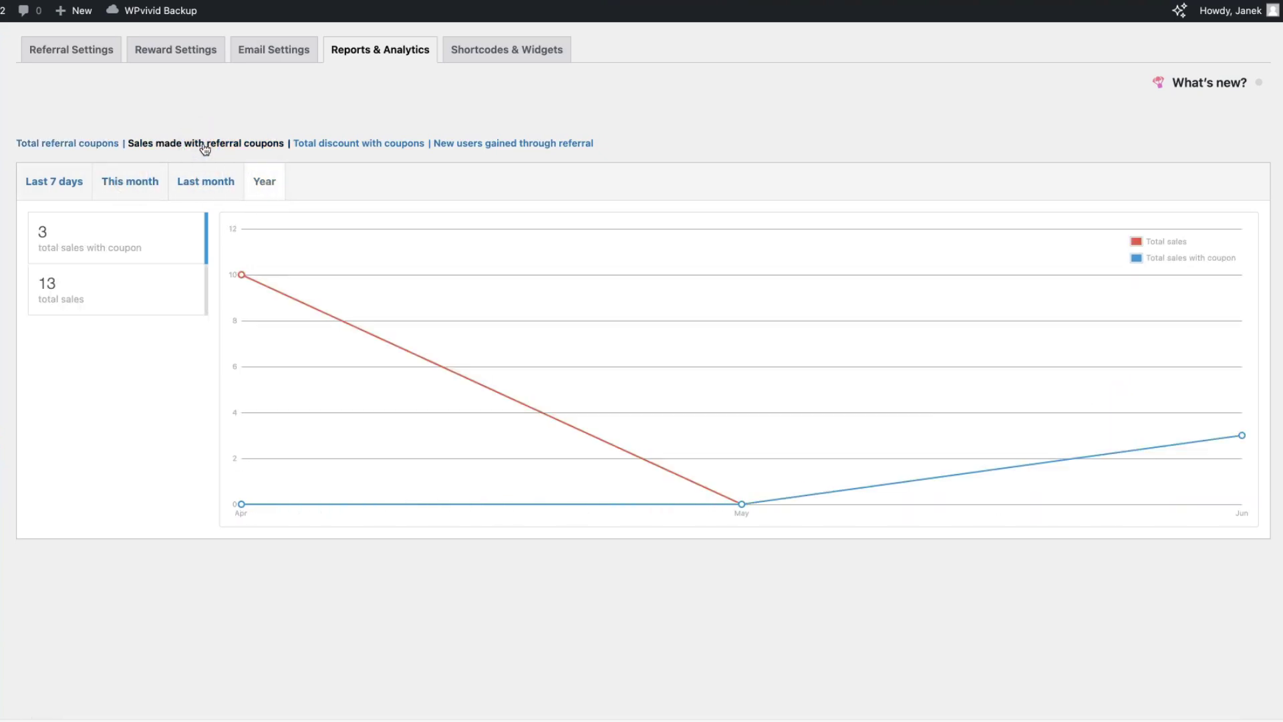
click(347, 145)
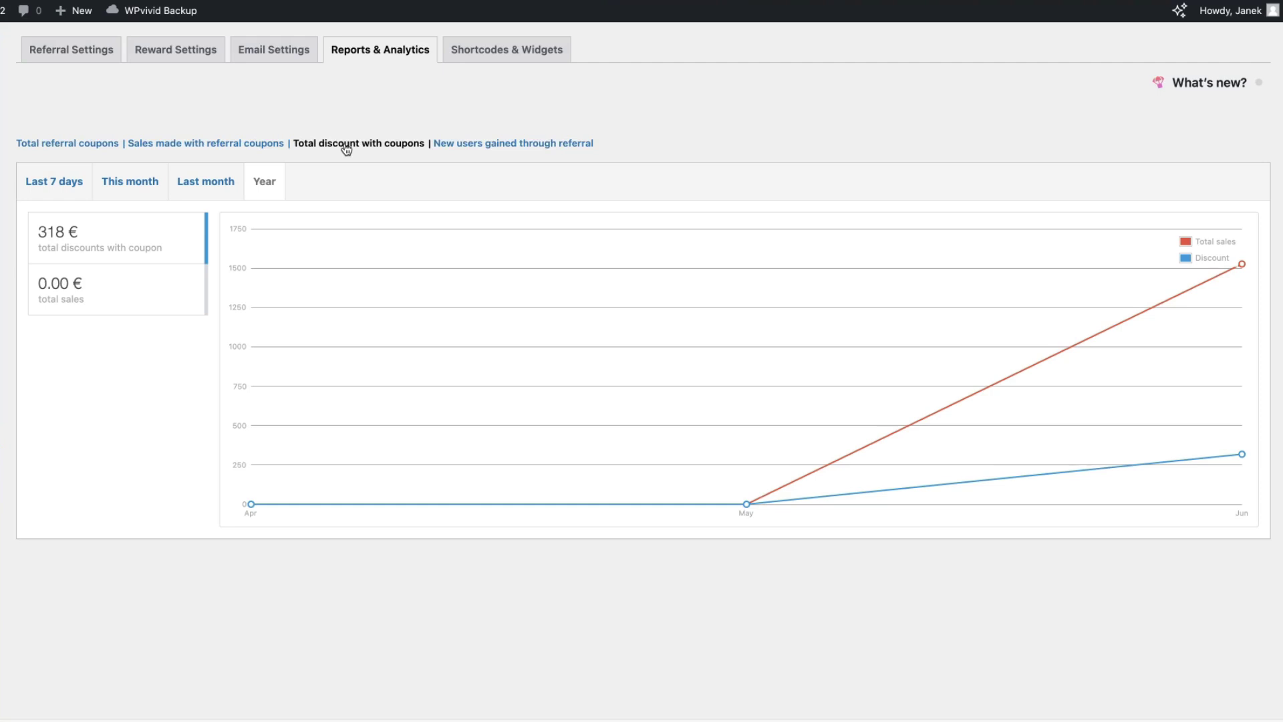
click(507, 143)
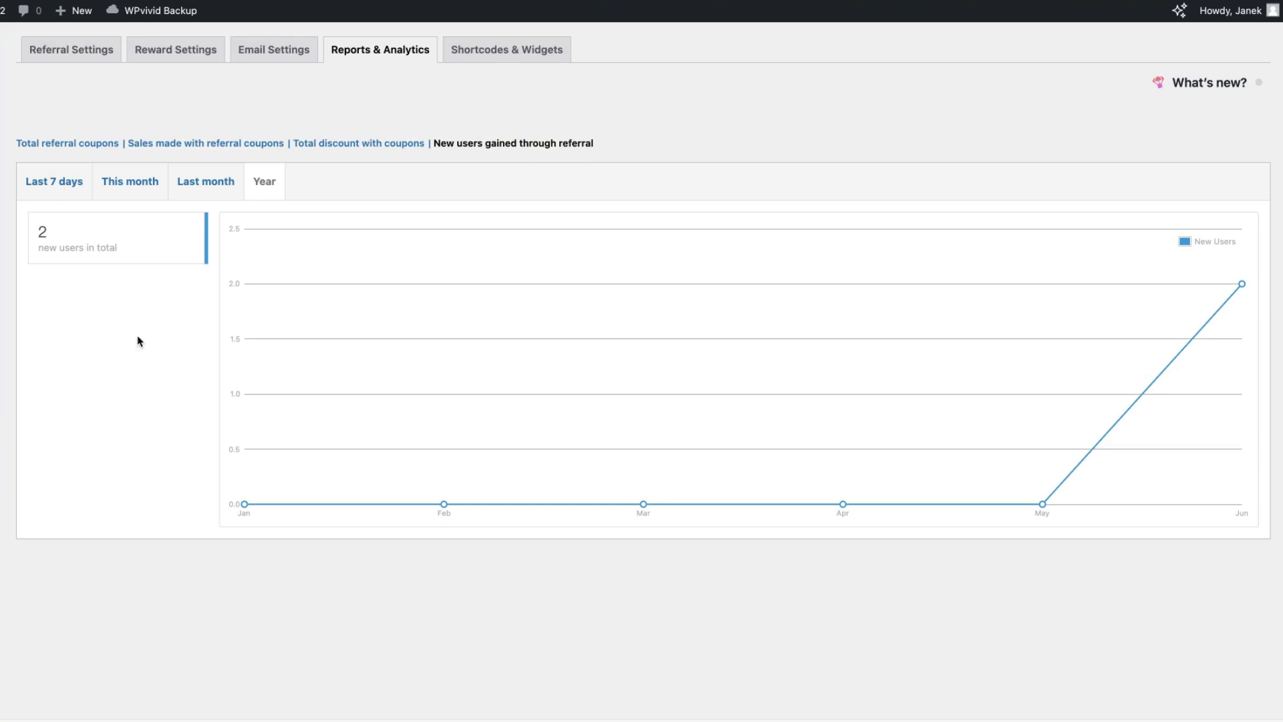
click(521, 52)
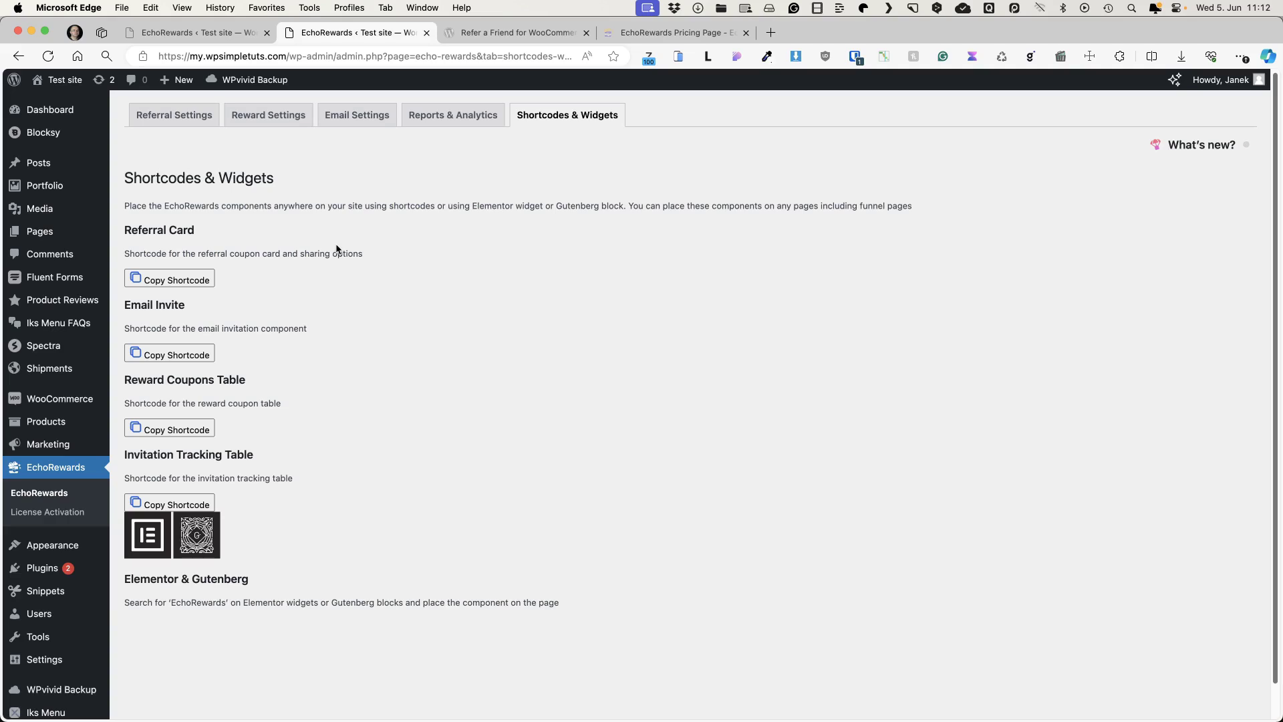
- Copy the Referral Card shortcode and start a new page titled 'Demo'
click(167, 279)
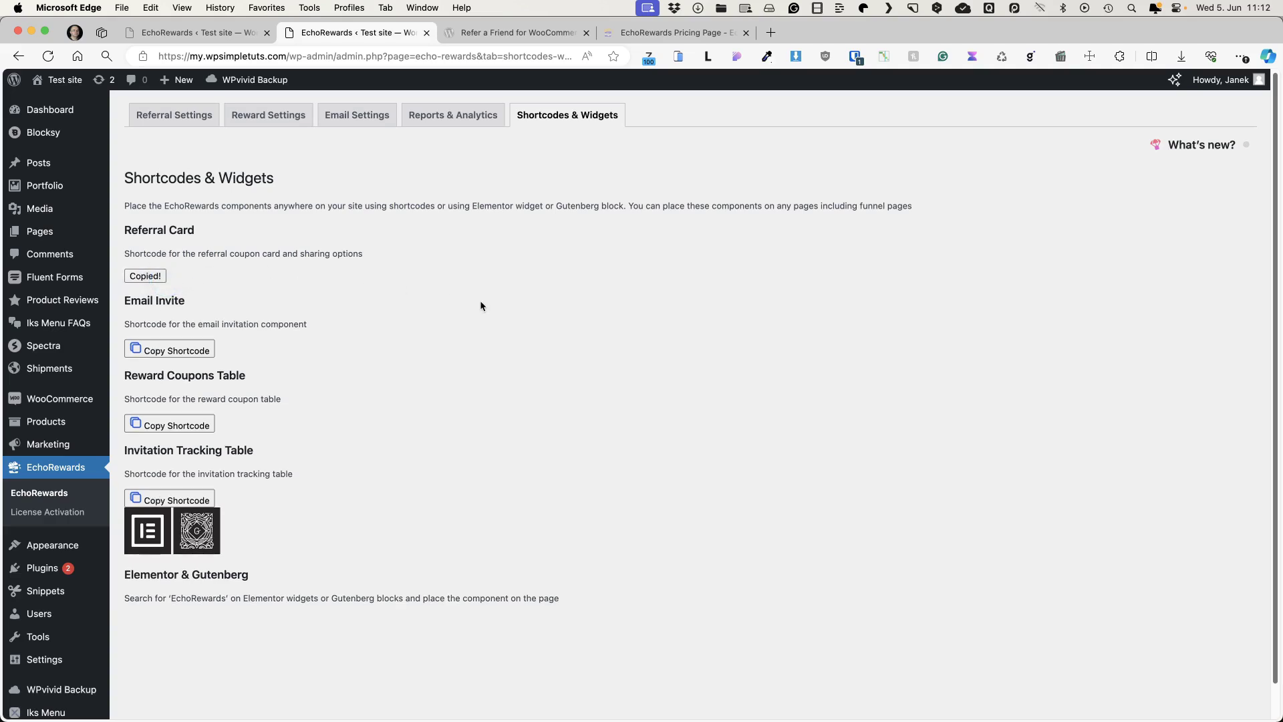
mouse_move(40, 232)
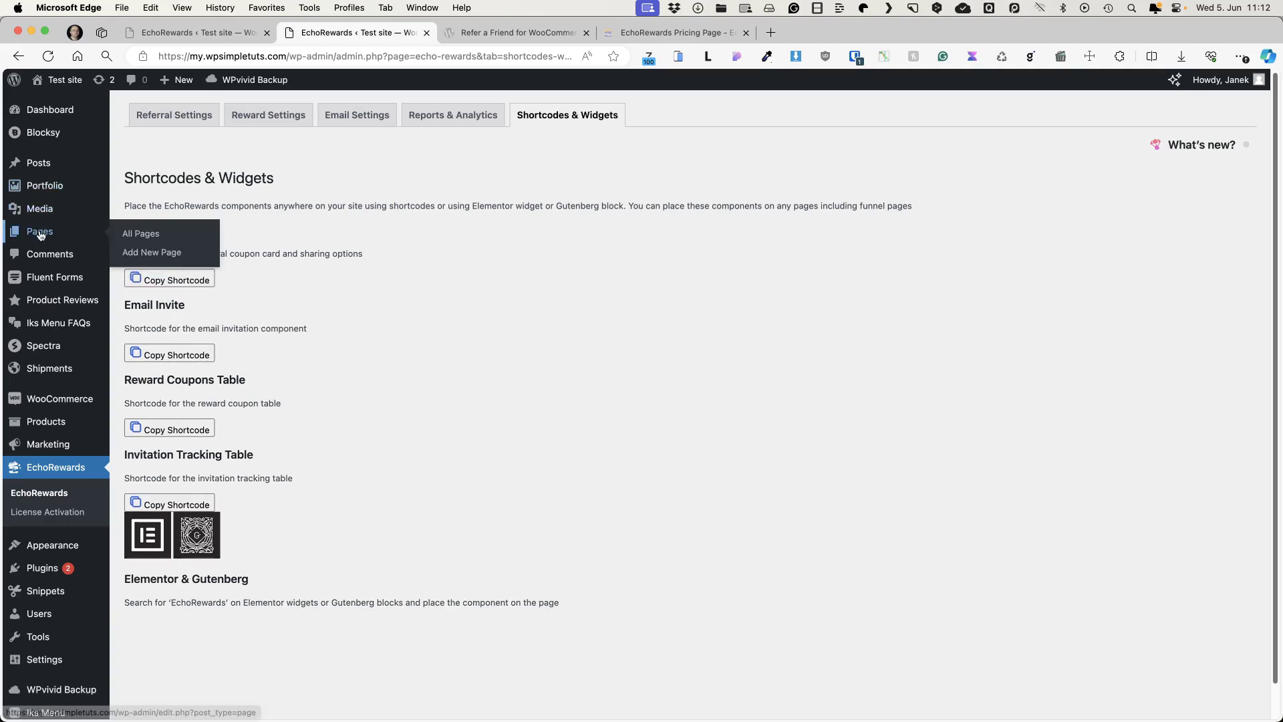
super+click(153, 253)
click(505, 34)
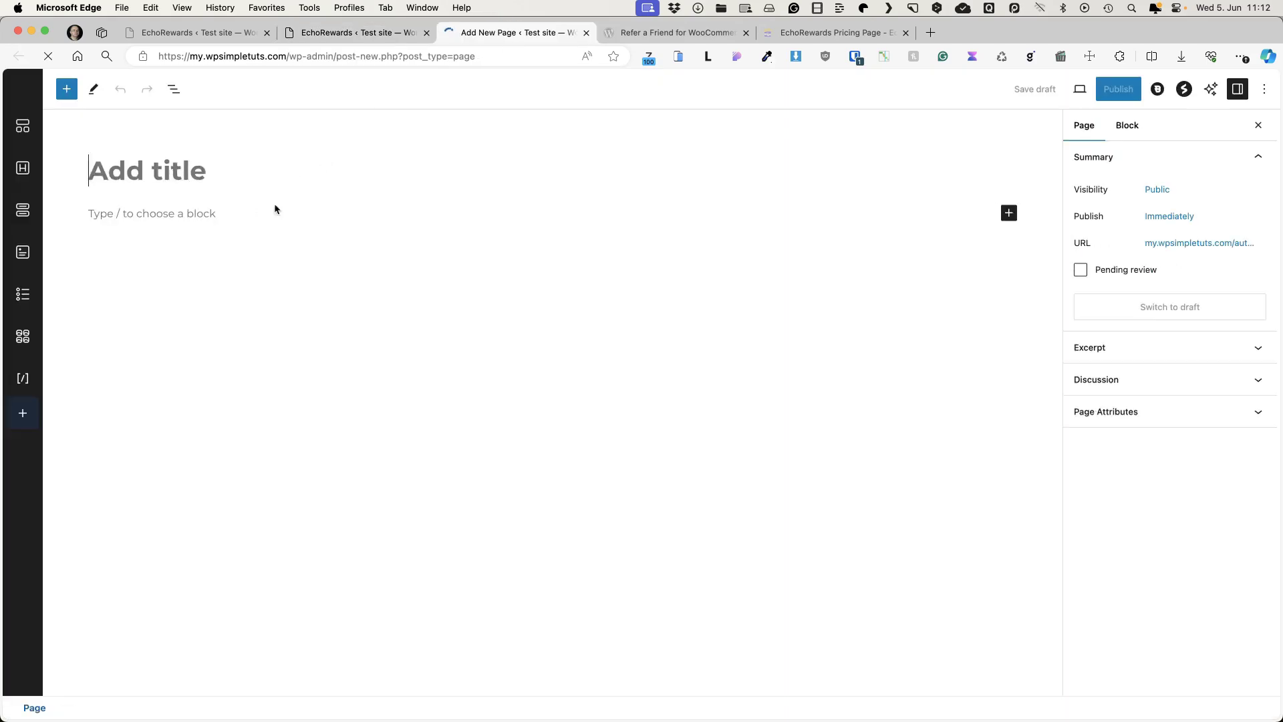
click(147, 187)
text(Demo)
key(Return)
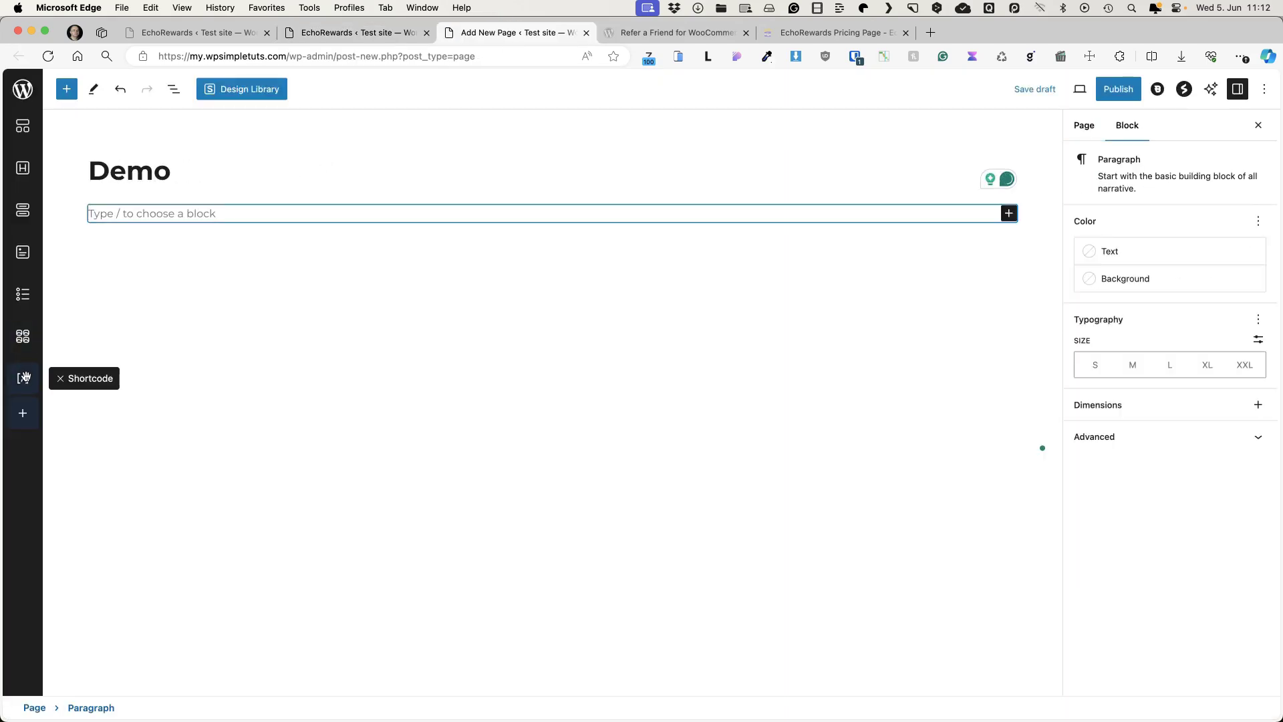
- Paste [ecre-referral-card] into a Shortcode block, publish the Demo page and view it
click(41, 375)
click(143, 286)
key(super+v)
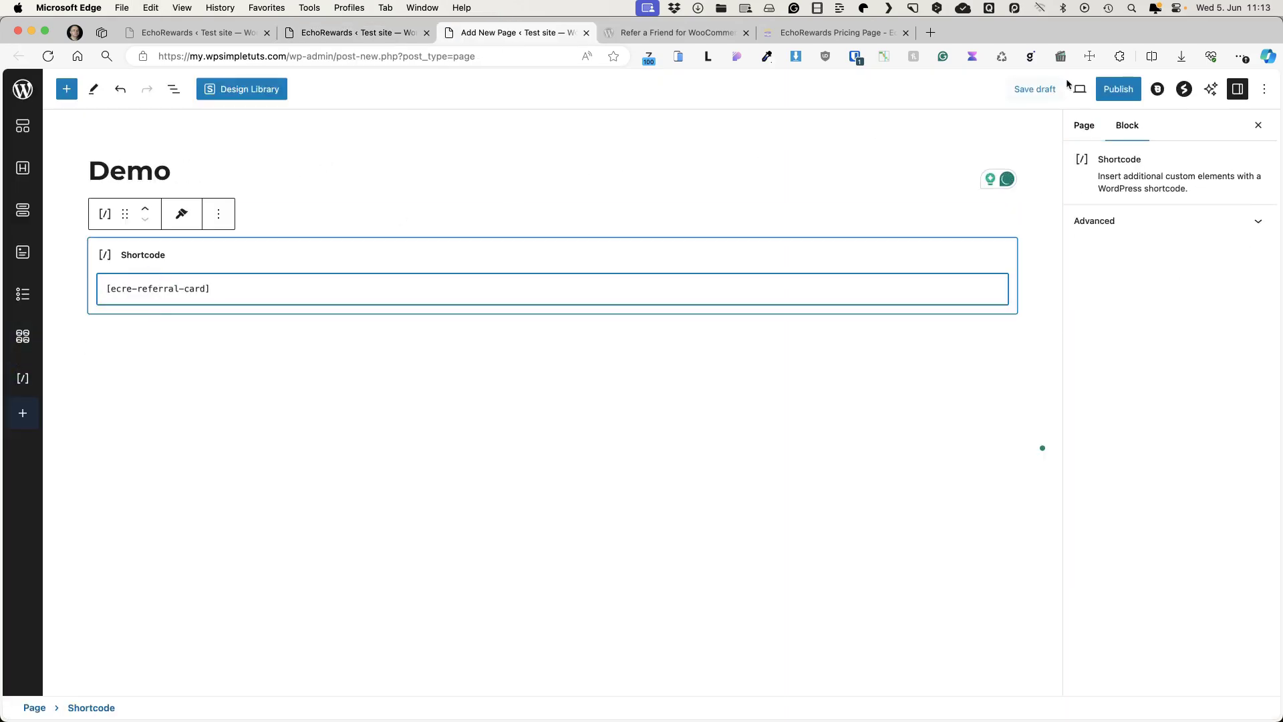
click(1117, 88)
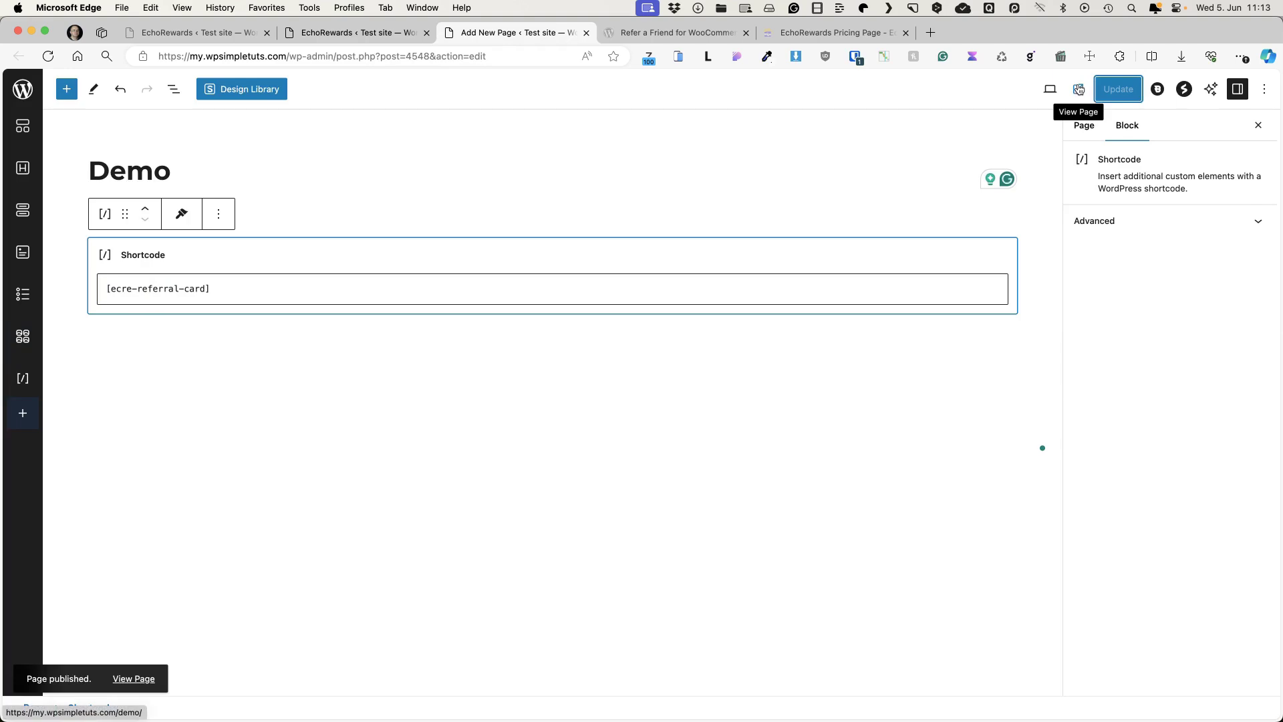
click(1079, 88)
scroll(572, 461, down, 3)
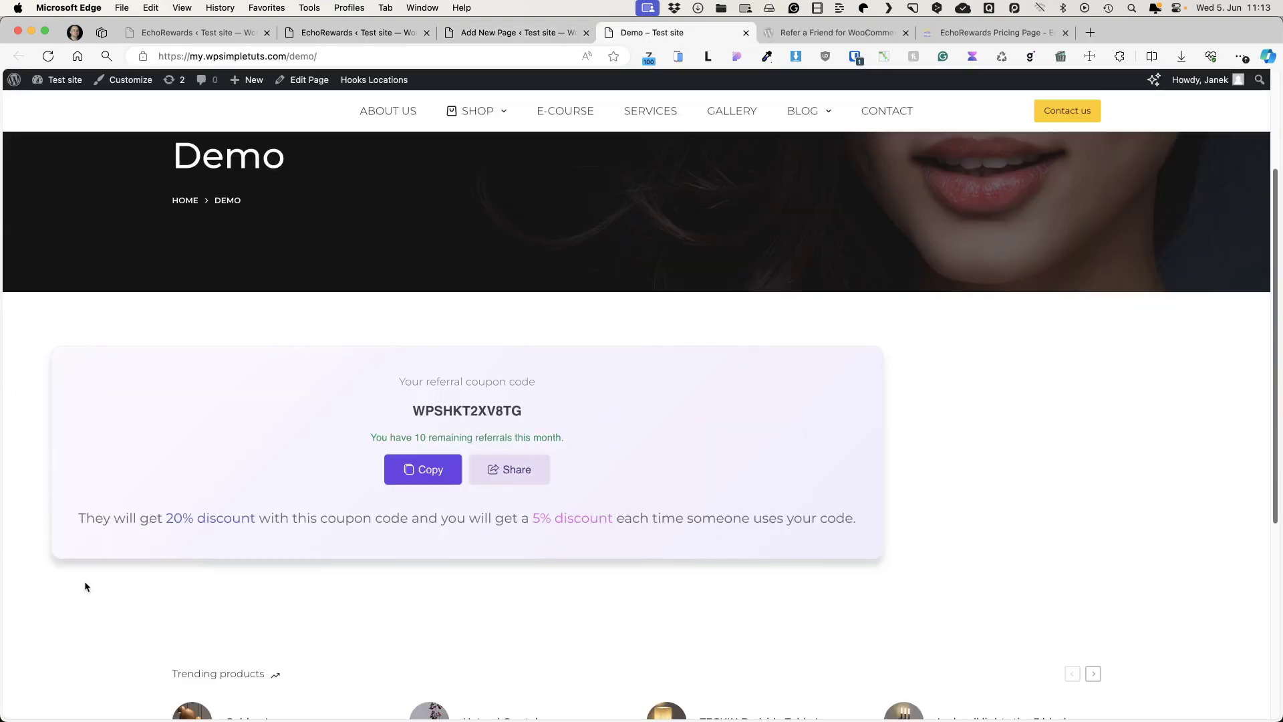
- Swap the Demo shortcode for the email invite shortcode, update, and reload the live Demo page
key(super+2)
click(171, 353)
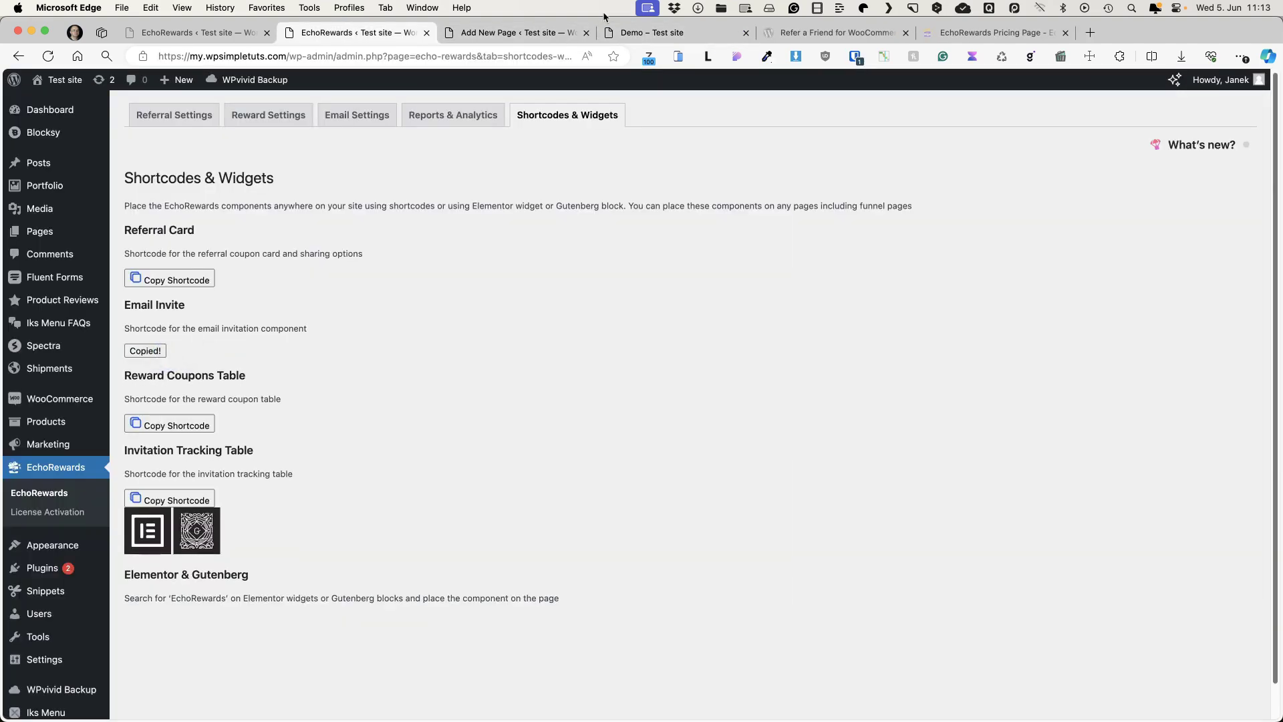
click(510, 33)
click(258, 291)
key(super+a)
key(super+v)
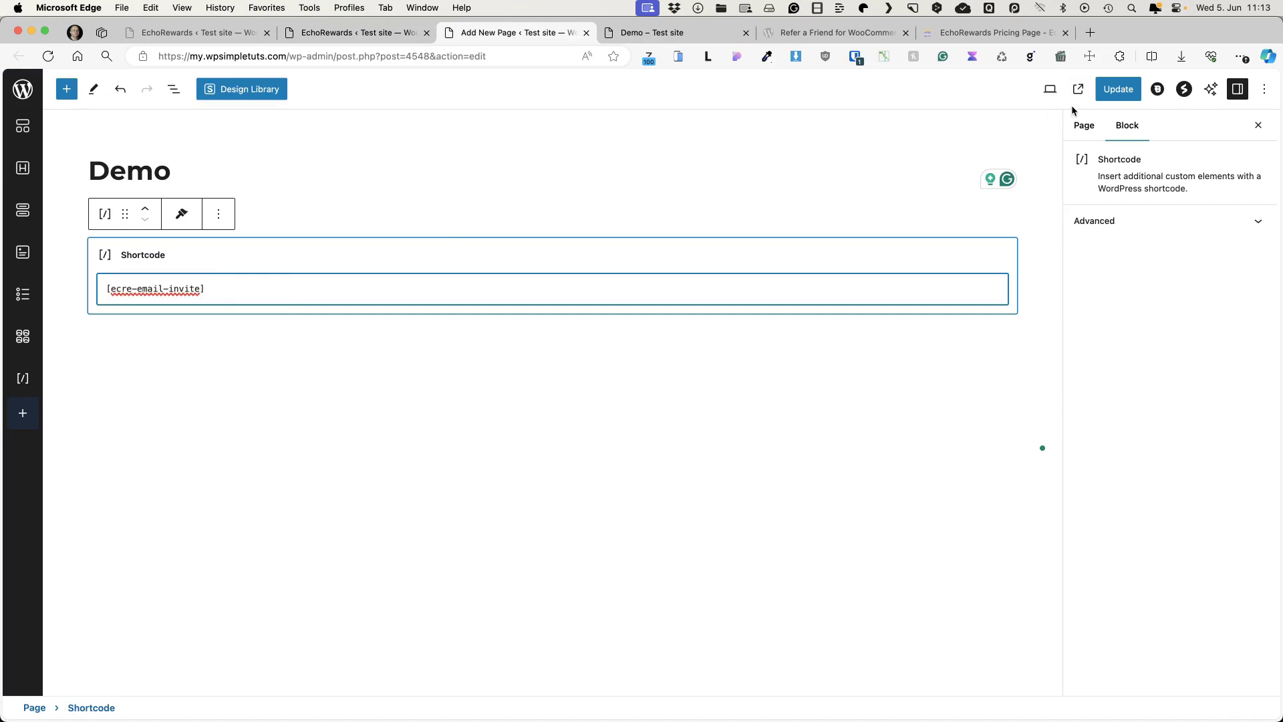
click(1118, 89)
key(super+4)
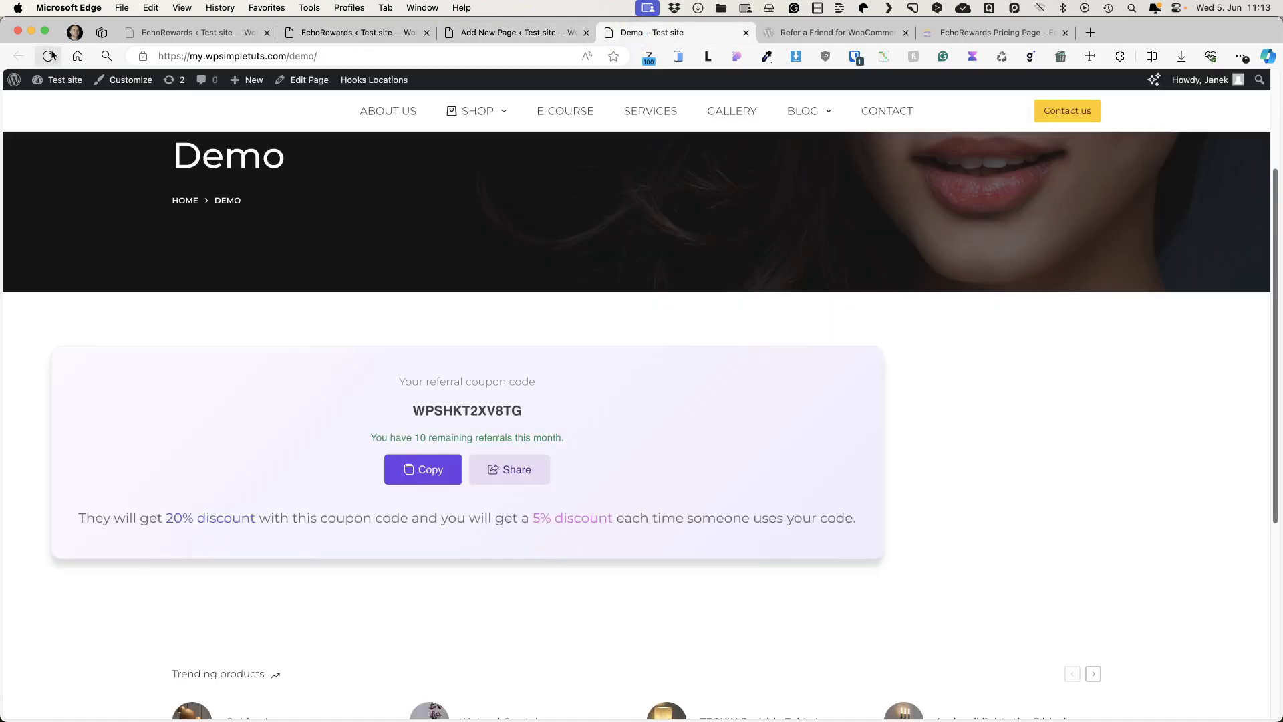
click(49, 56)
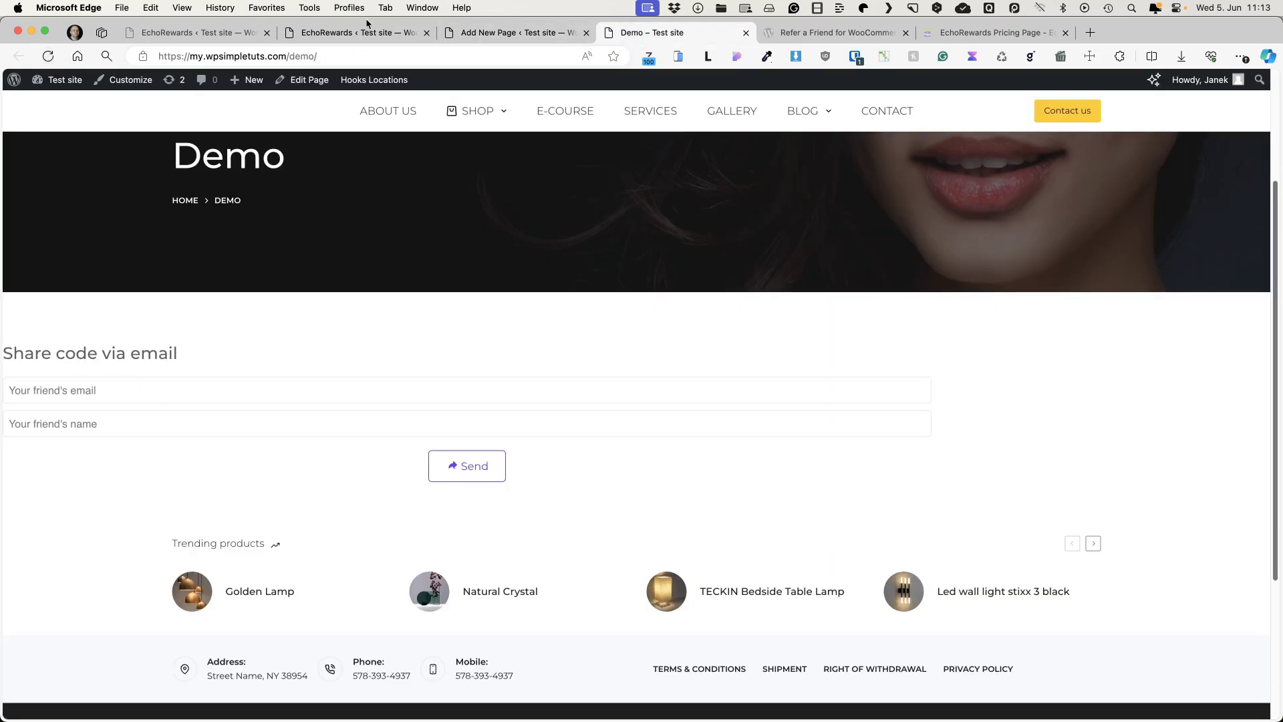
- Replace it with [ecre-reward-coupons-table], update, and reload Demo to show the coupons table
click(366, 27)
key(super+3)
click(222, 289)
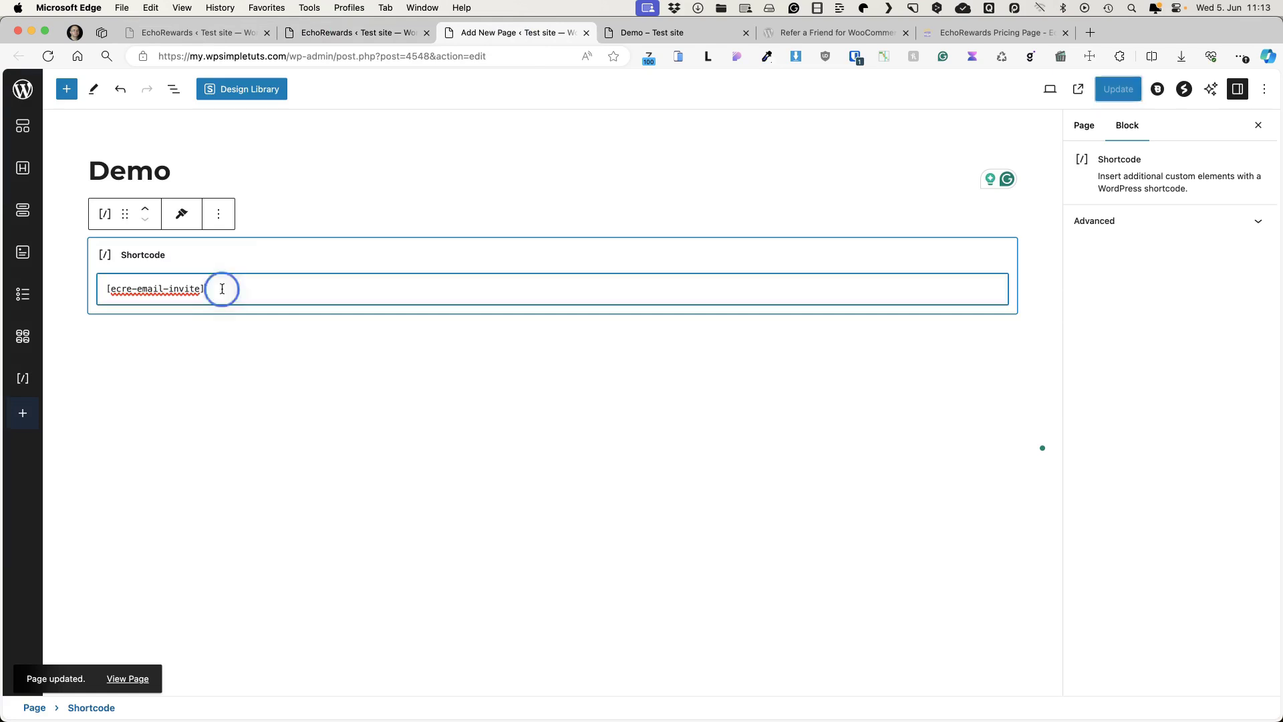
key(super+a)
key(super+v)
click(1116, 88)
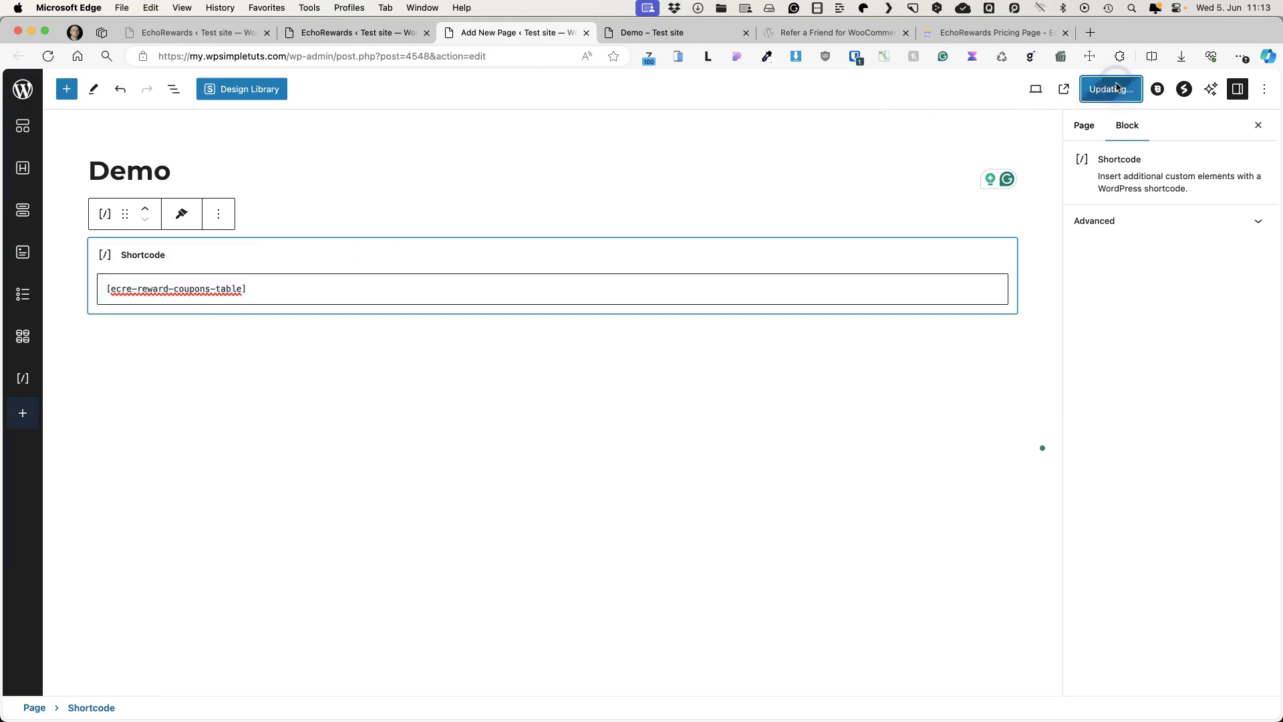
click(701, 33)
click(48, 56)
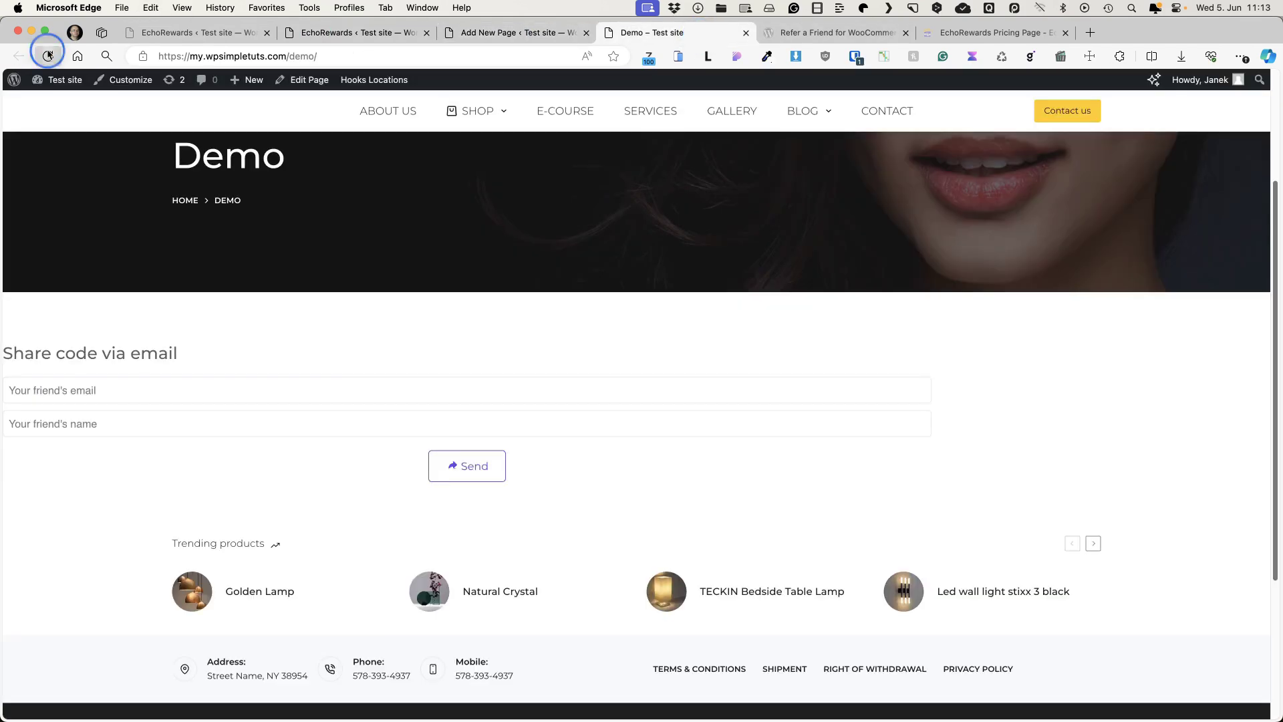
- Put [ecre-invitation-tracking-table] in the shortcode block, update, reload Demo, and return to Shortcodes & Widgets
click(477, 33)
click(369, 32)
click(185, 505)
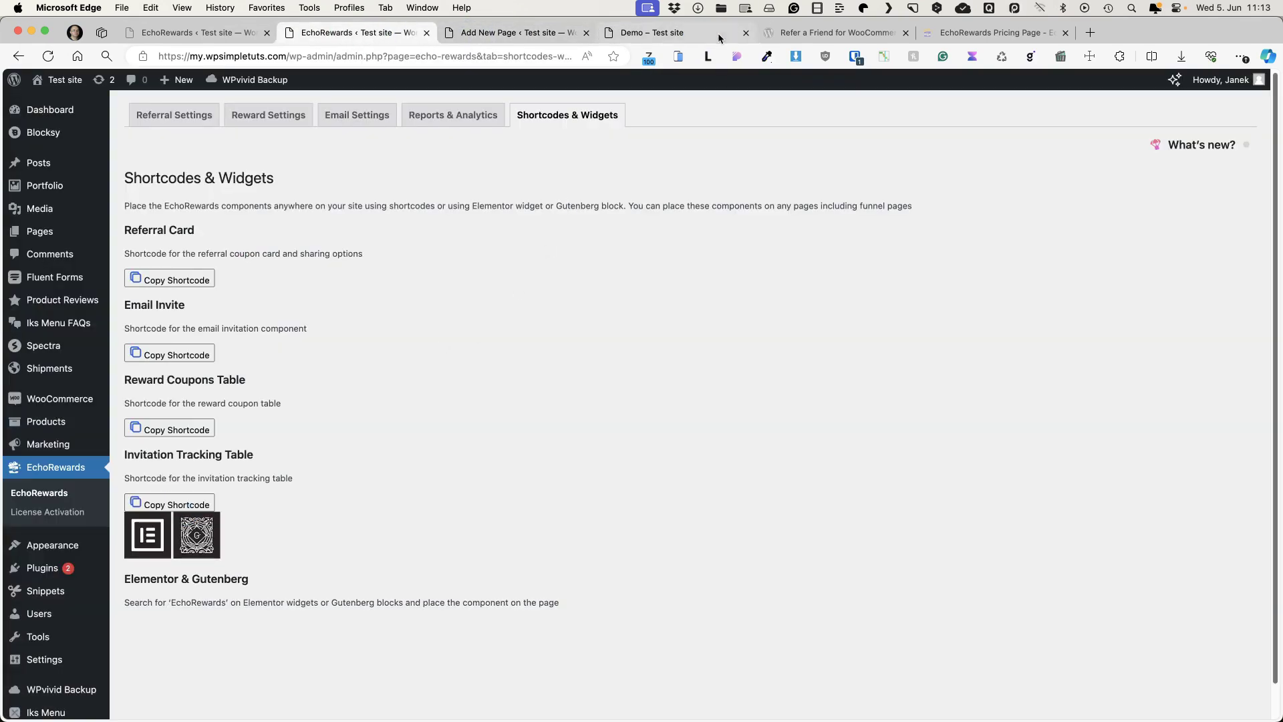
click(527, 35)
click(249, 278)
key(super+a)
key(super+v)
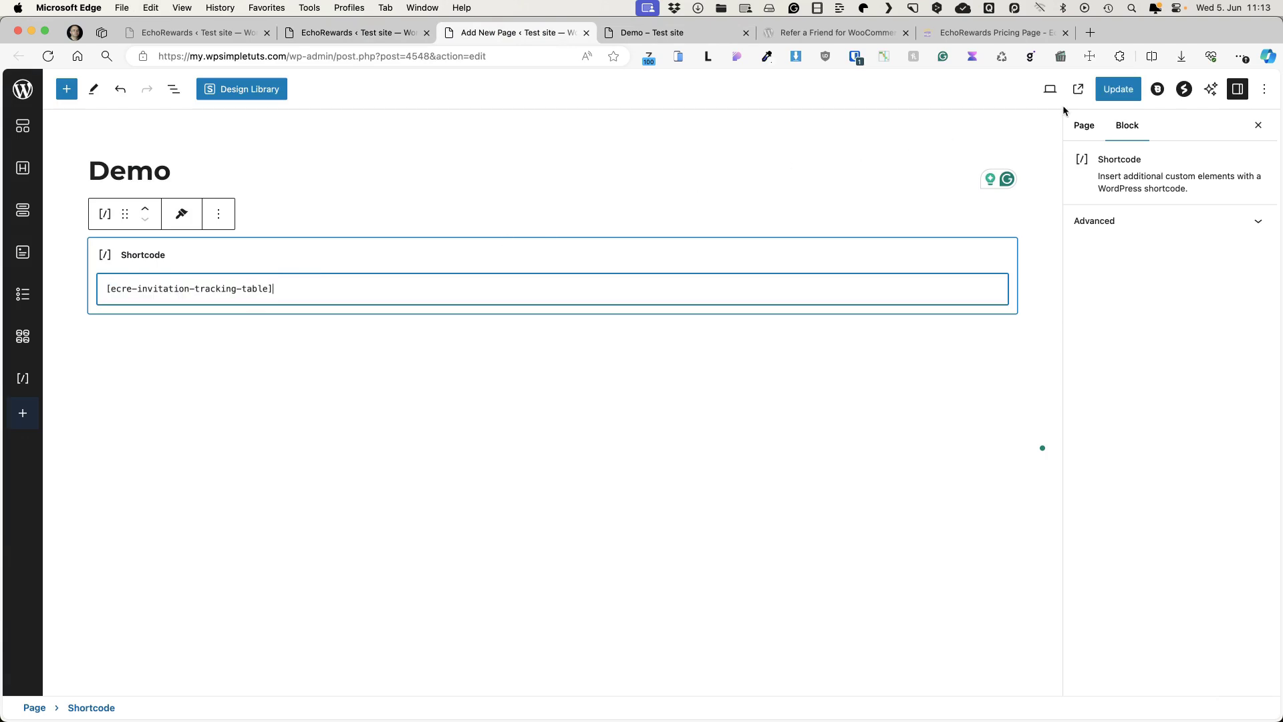
click(1131, 92)
click(648, 32)
click(48, 57)
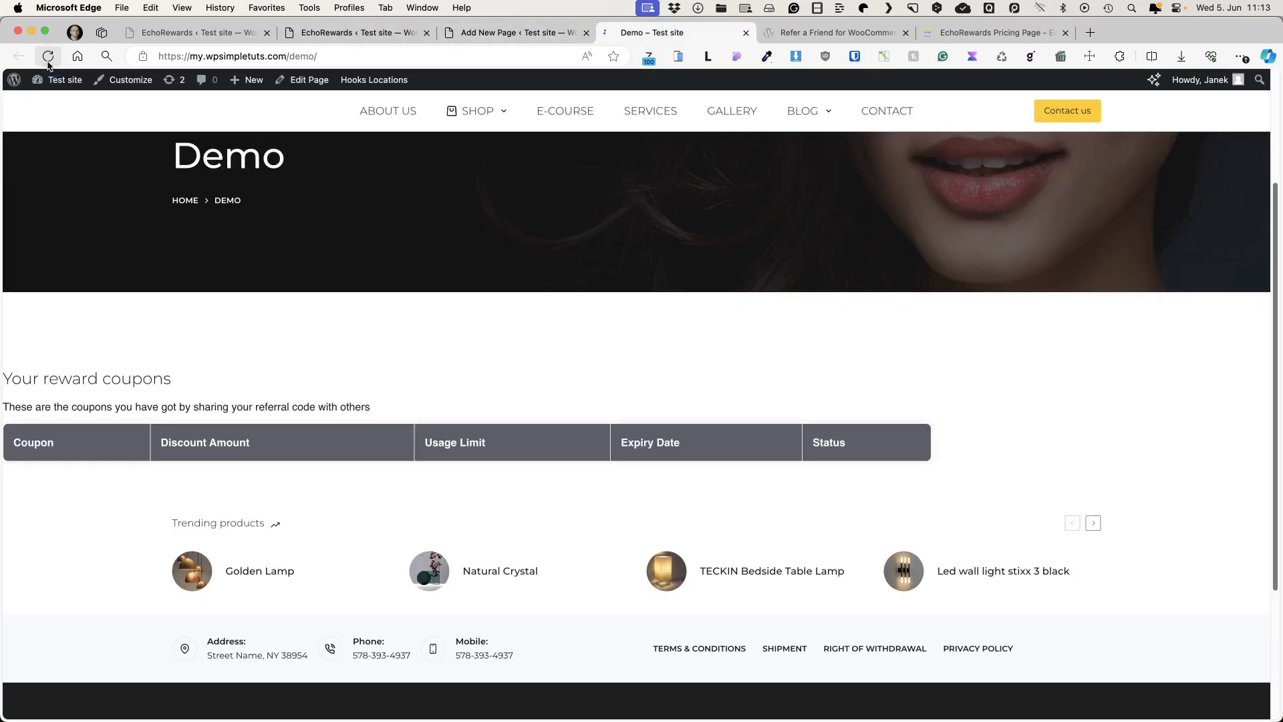
click(394, 34)
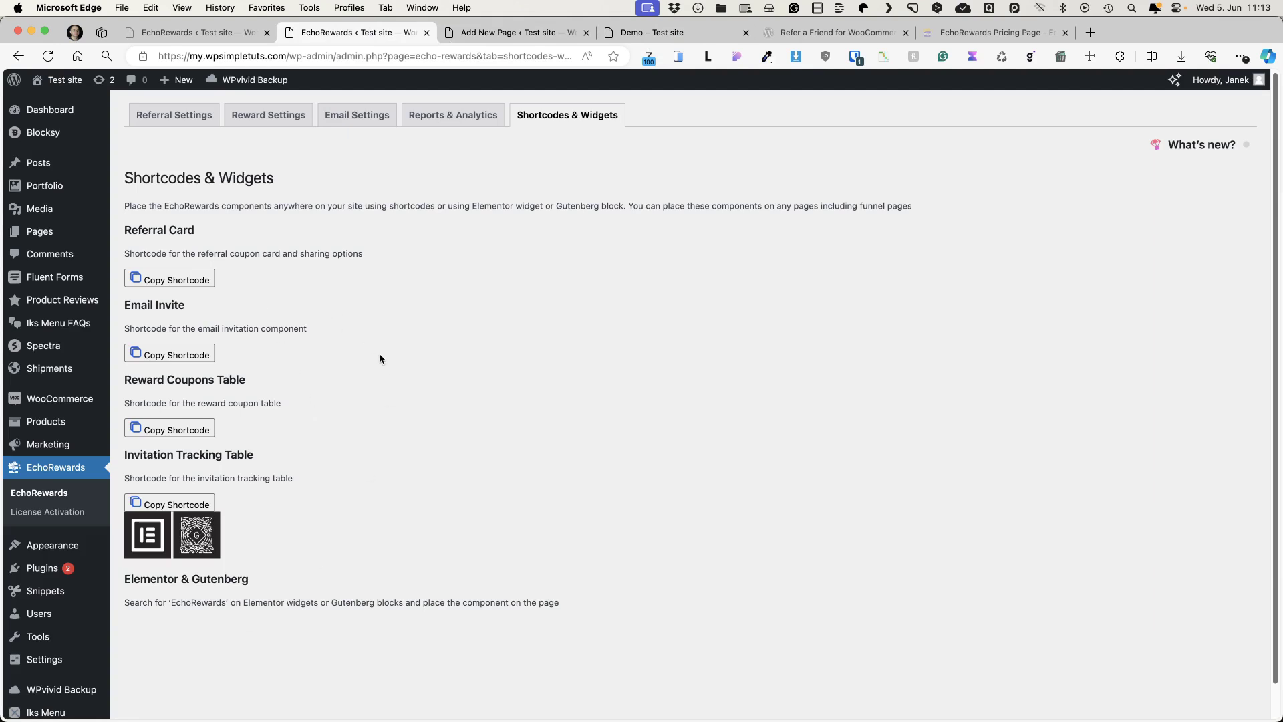
- Delete the Demo page's shortcode block and search the block inserter for 'rewa'
click(514, 32)
click(227, 472)
click(67, 89)
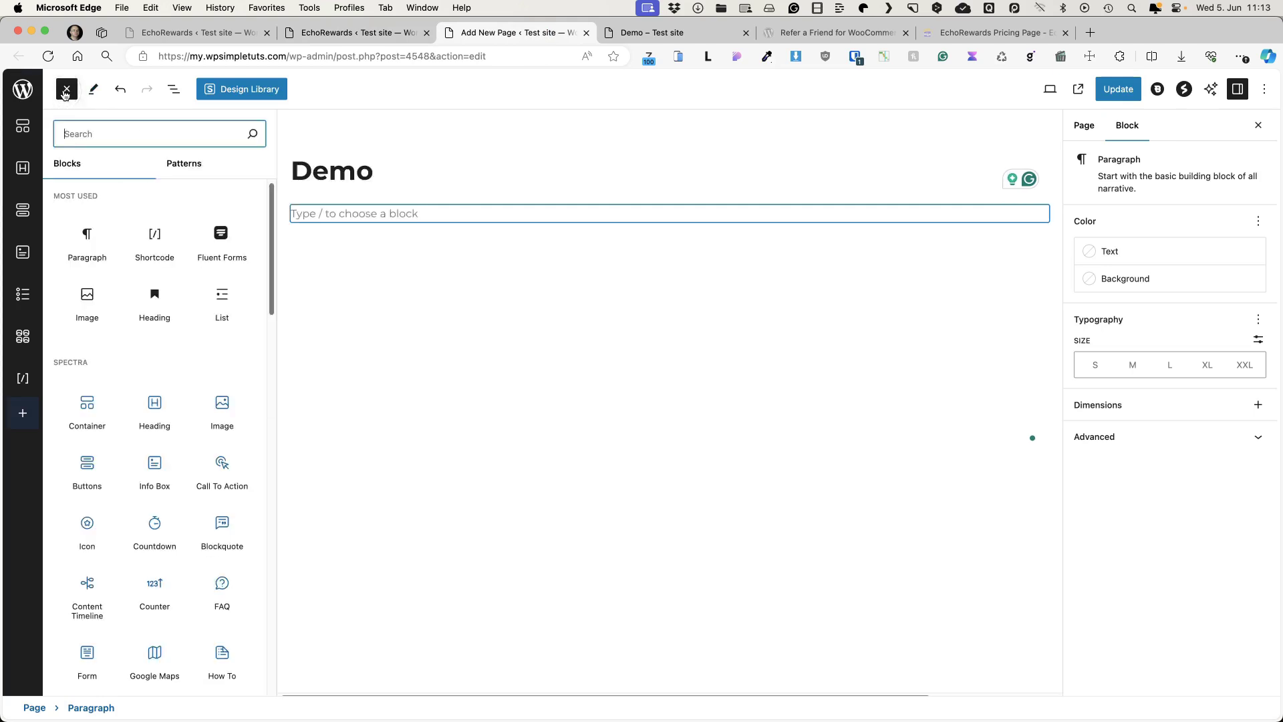
text(reward)
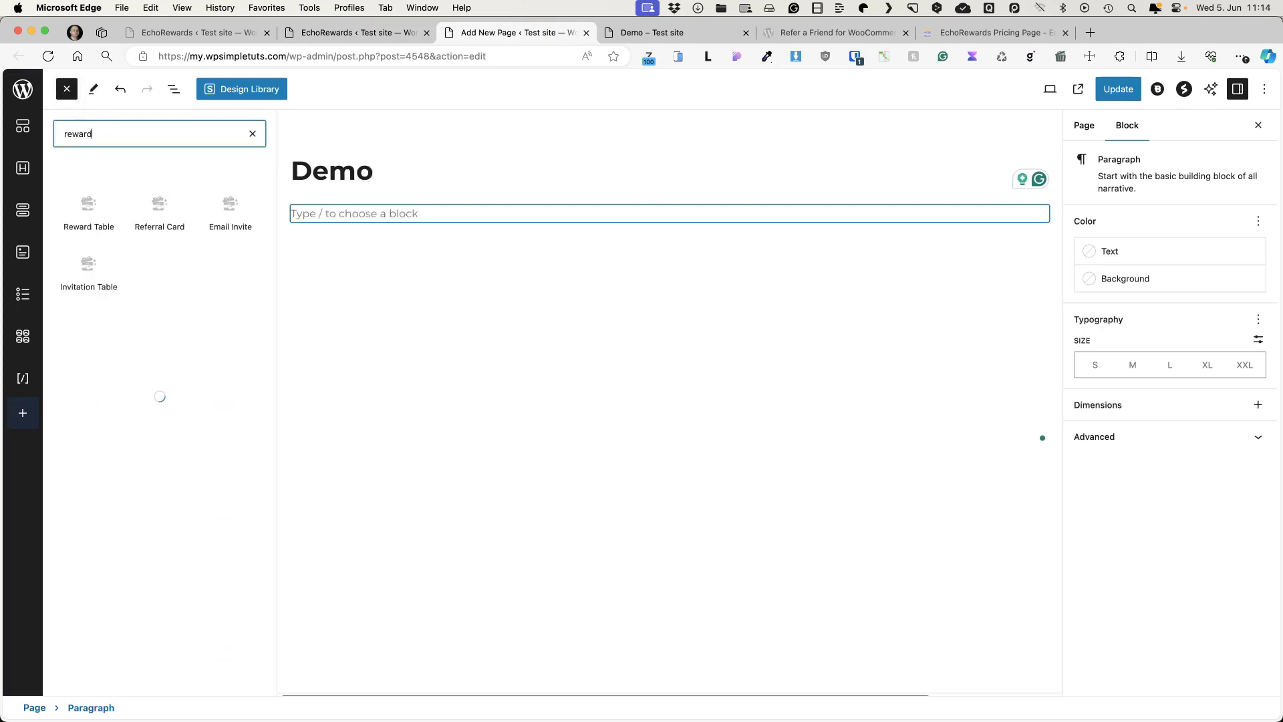
mouse_move(87, 205)
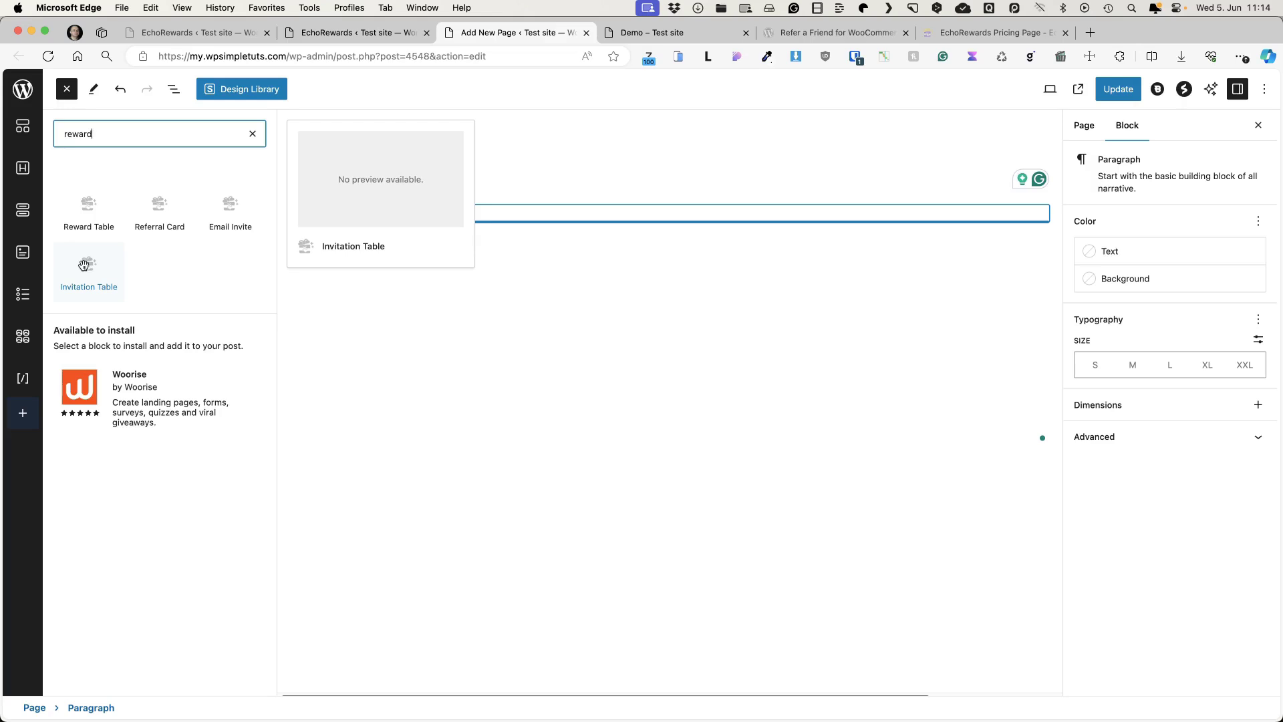
- Add a Referral Card block under the Demo title with a black Copy button background
drag(168, 207, 346, 202)
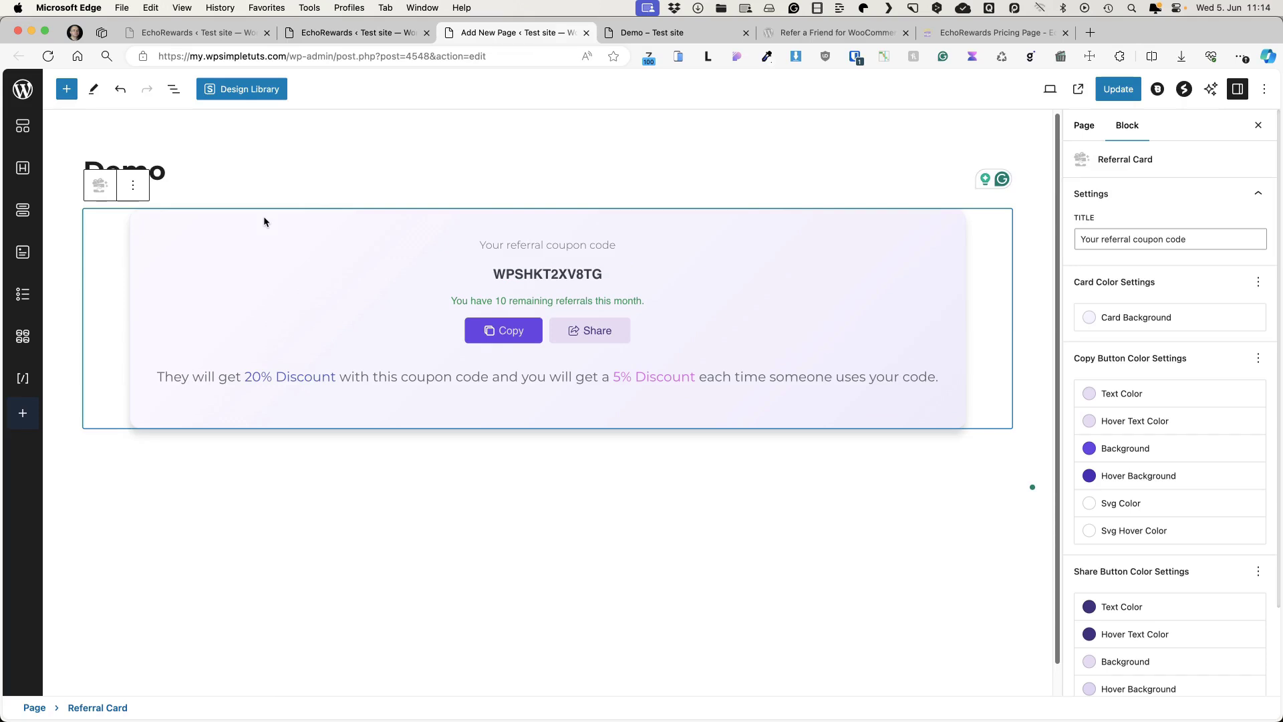
click(1096, 449)
click(1091, 384)
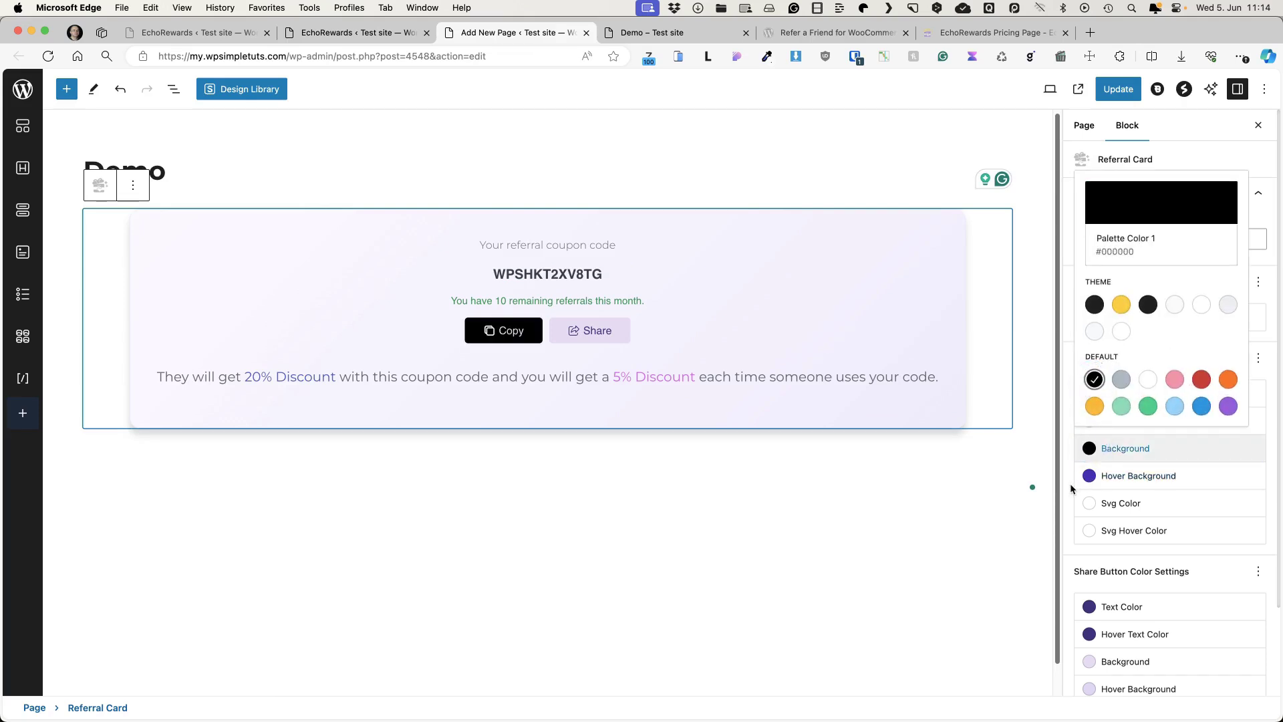
click(1069, 483)
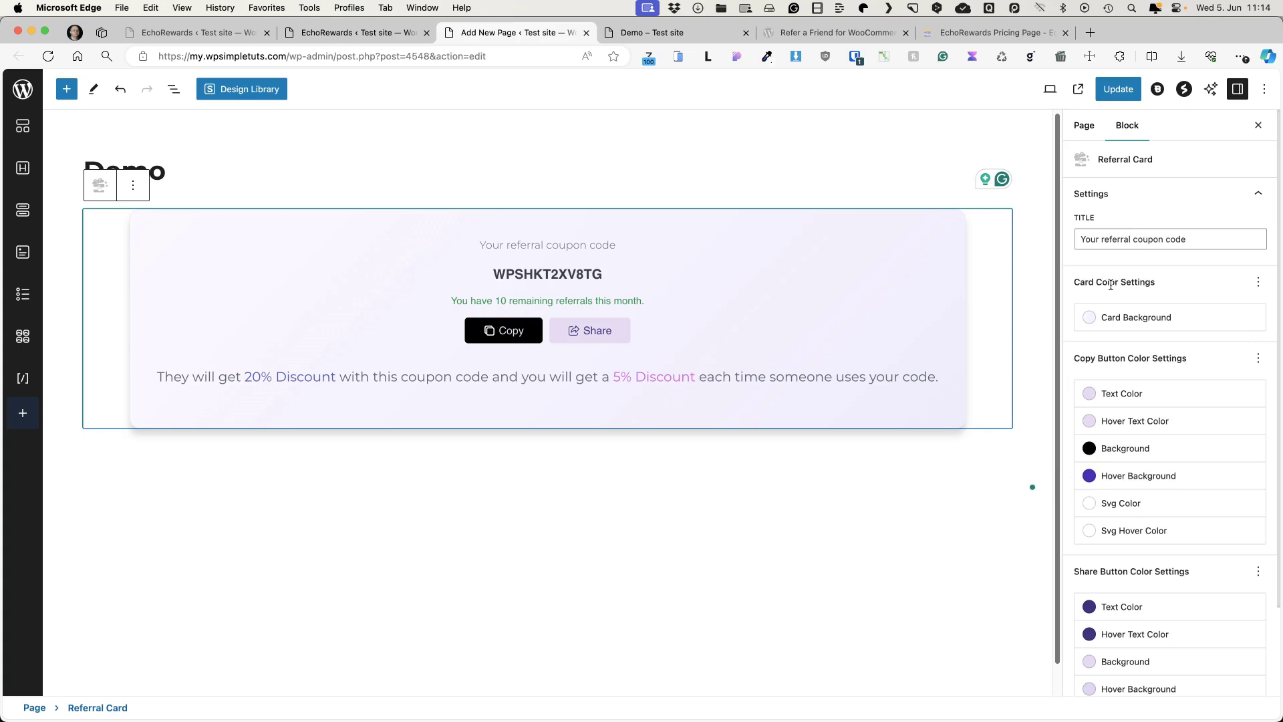
- Try yellow and light grey card backgrounds, undo the change, and update the Demo page
click(1097, 321)
click(1121, 474)
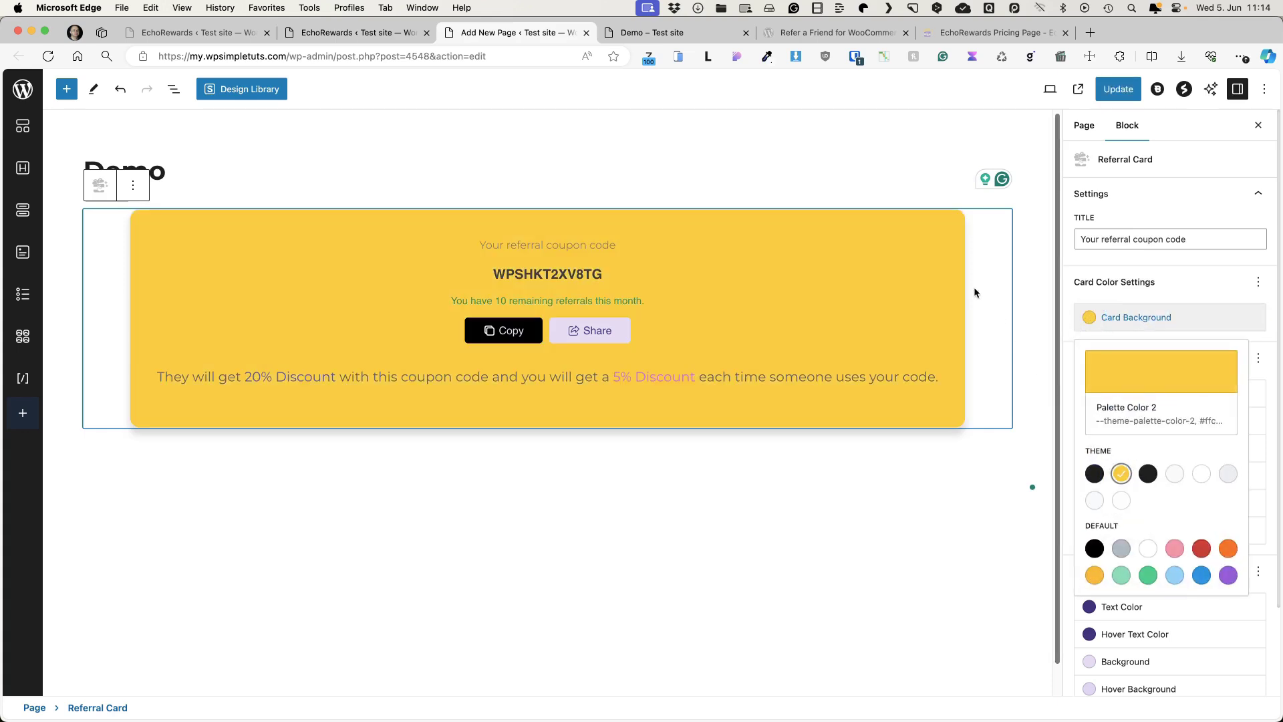
click(1174, 473)
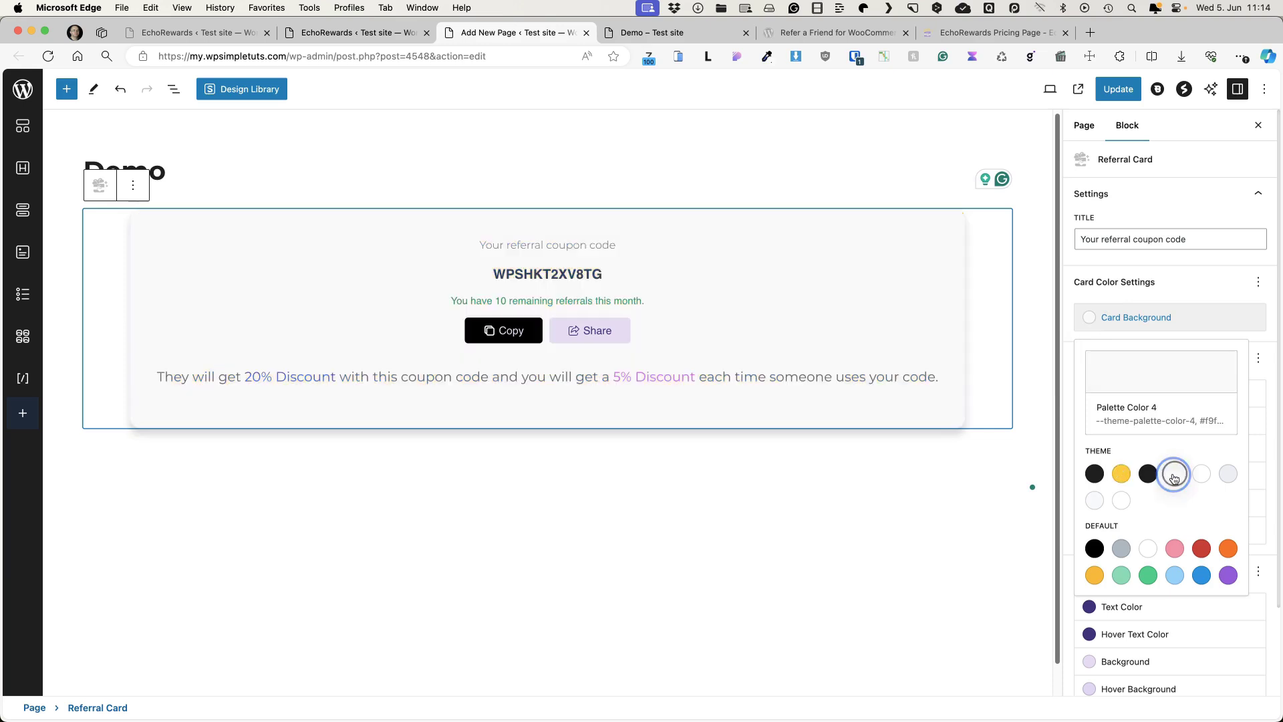
click(120, 90)
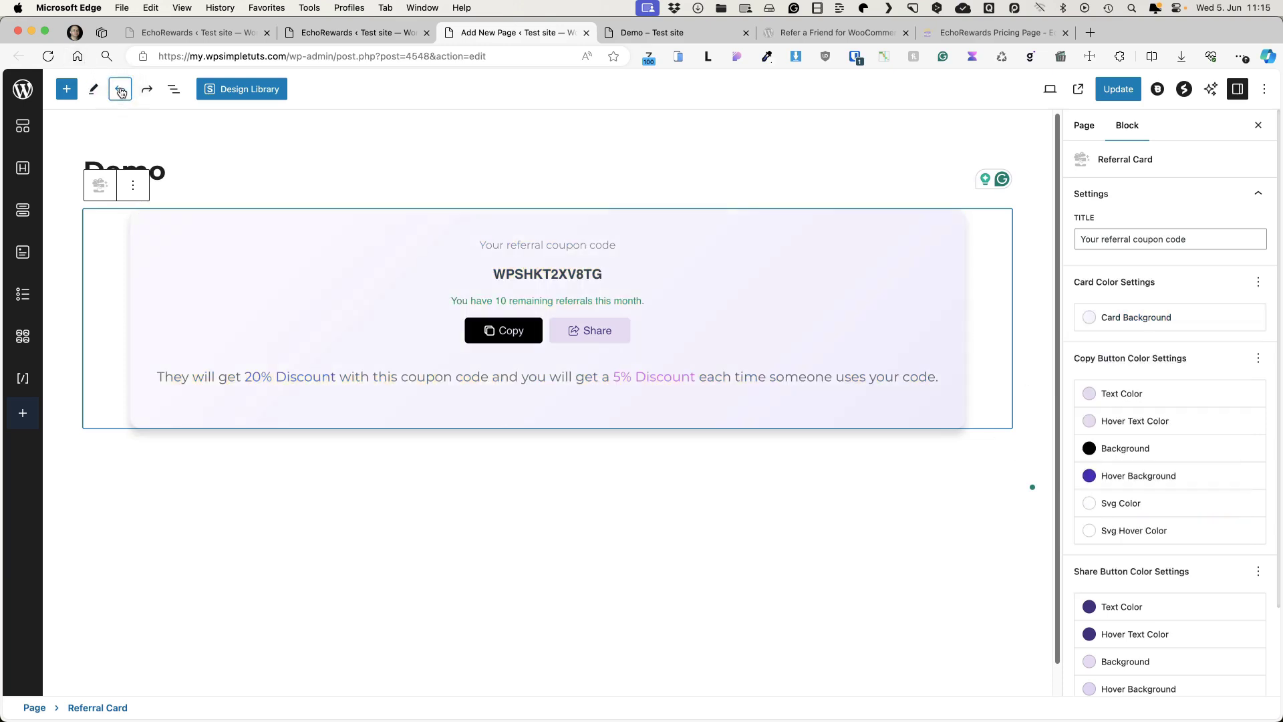
click(1117, 94)
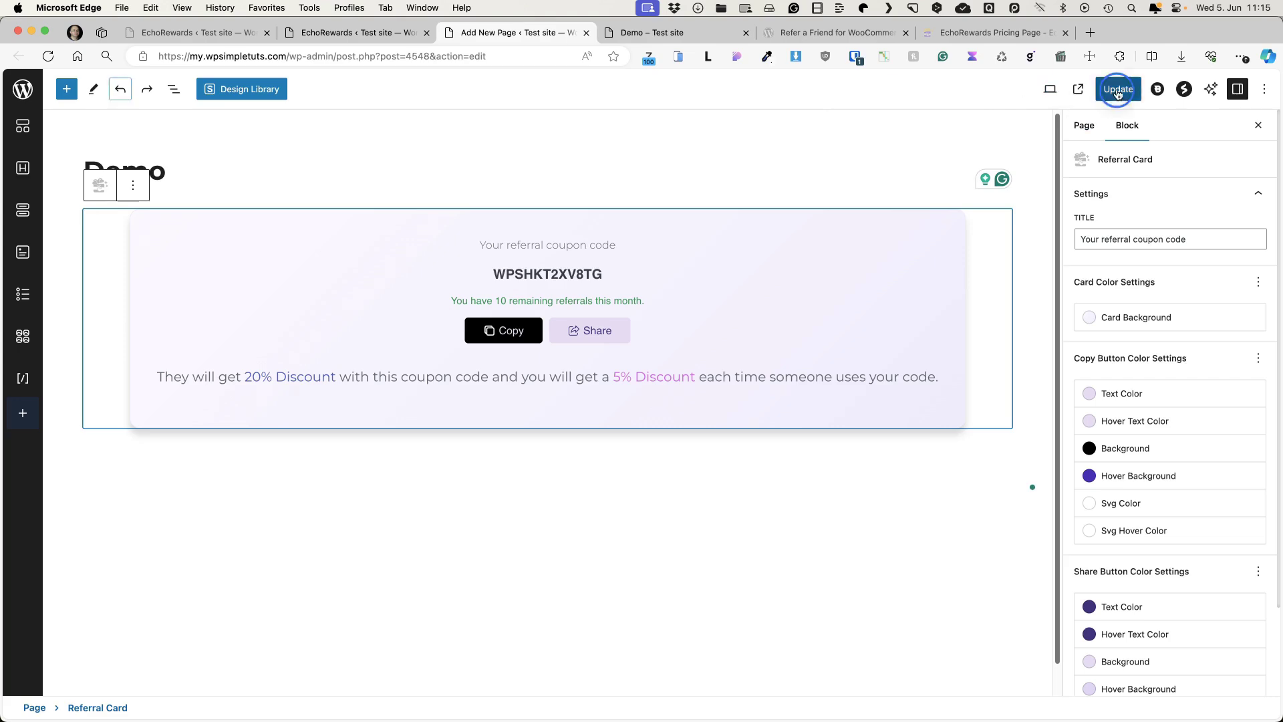
click(332, 32)
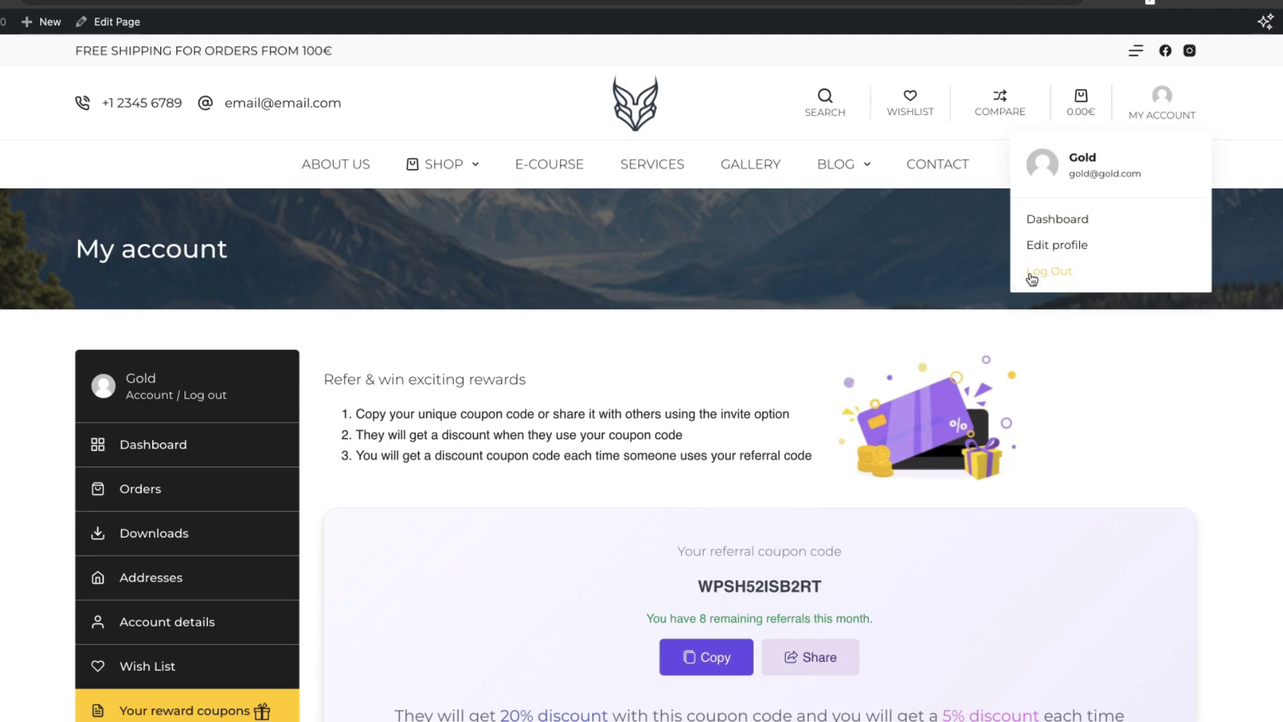
- Log out, log in as the test customer, and review the Your reward coupons tables
click(1039, 274)
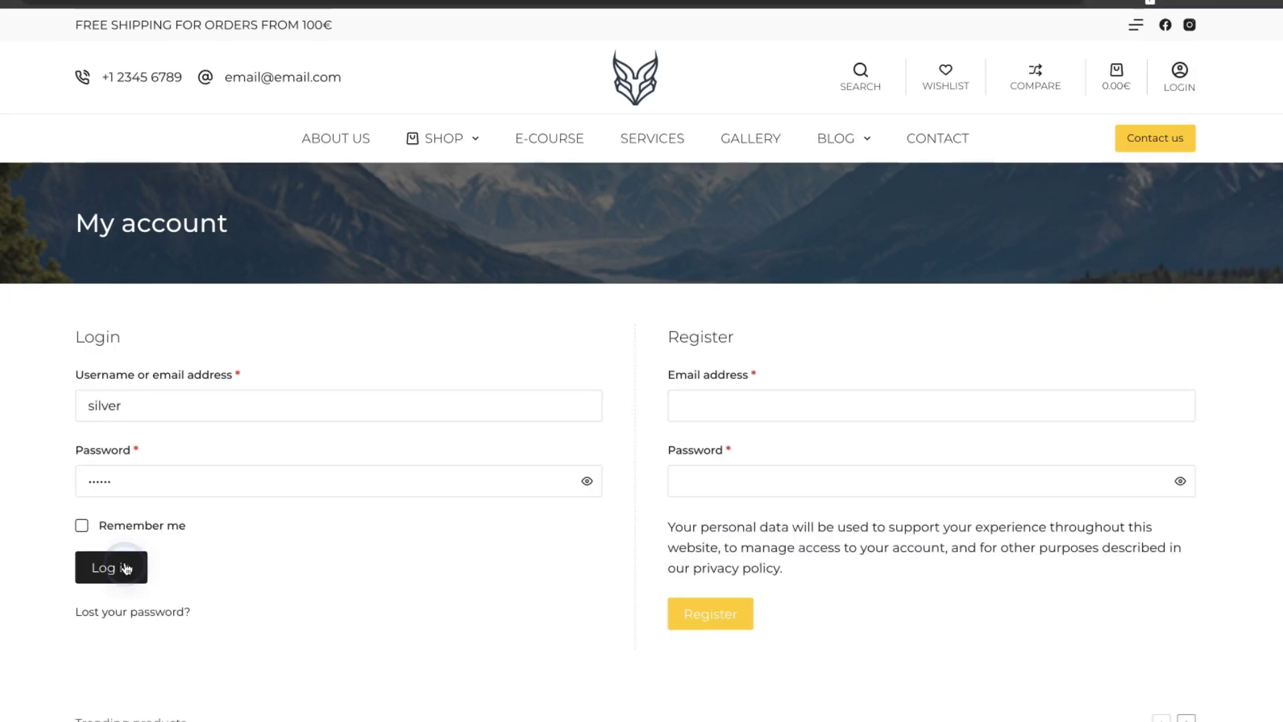
click(124, 567)
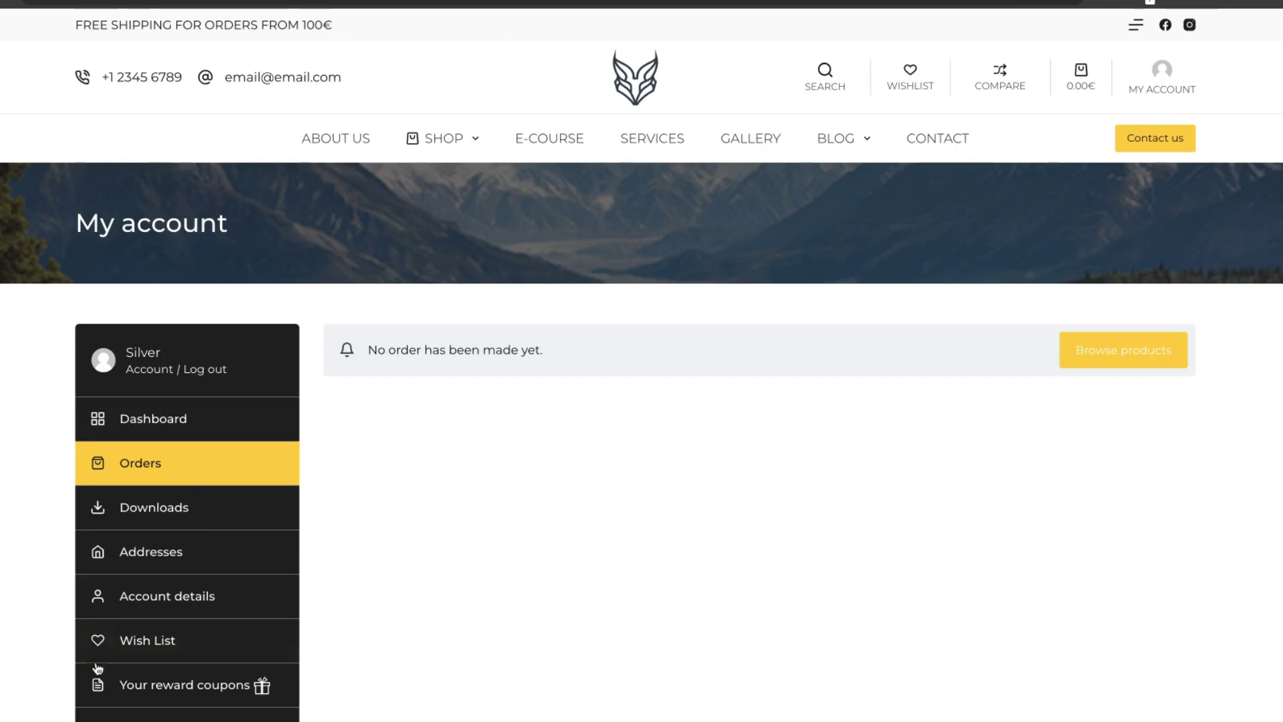
click(183, 685)
scroll(568, 515, down, 5)
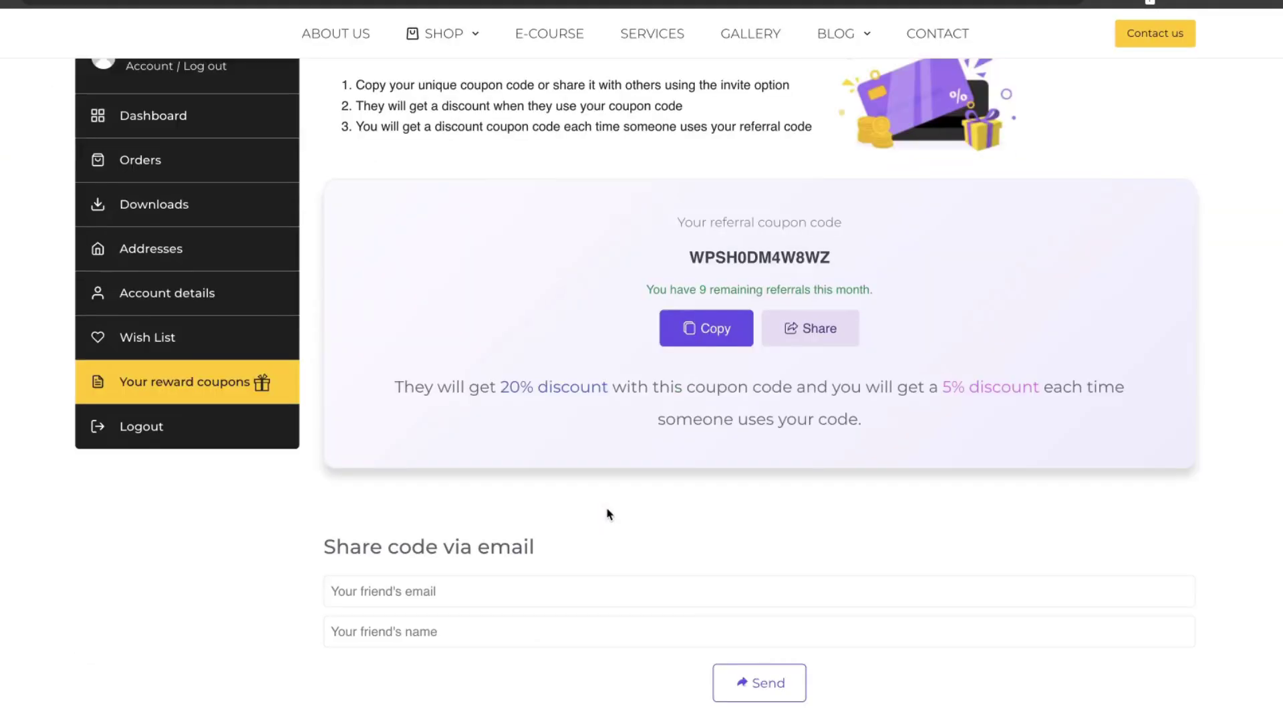
scroll(607, 515, down, 8)
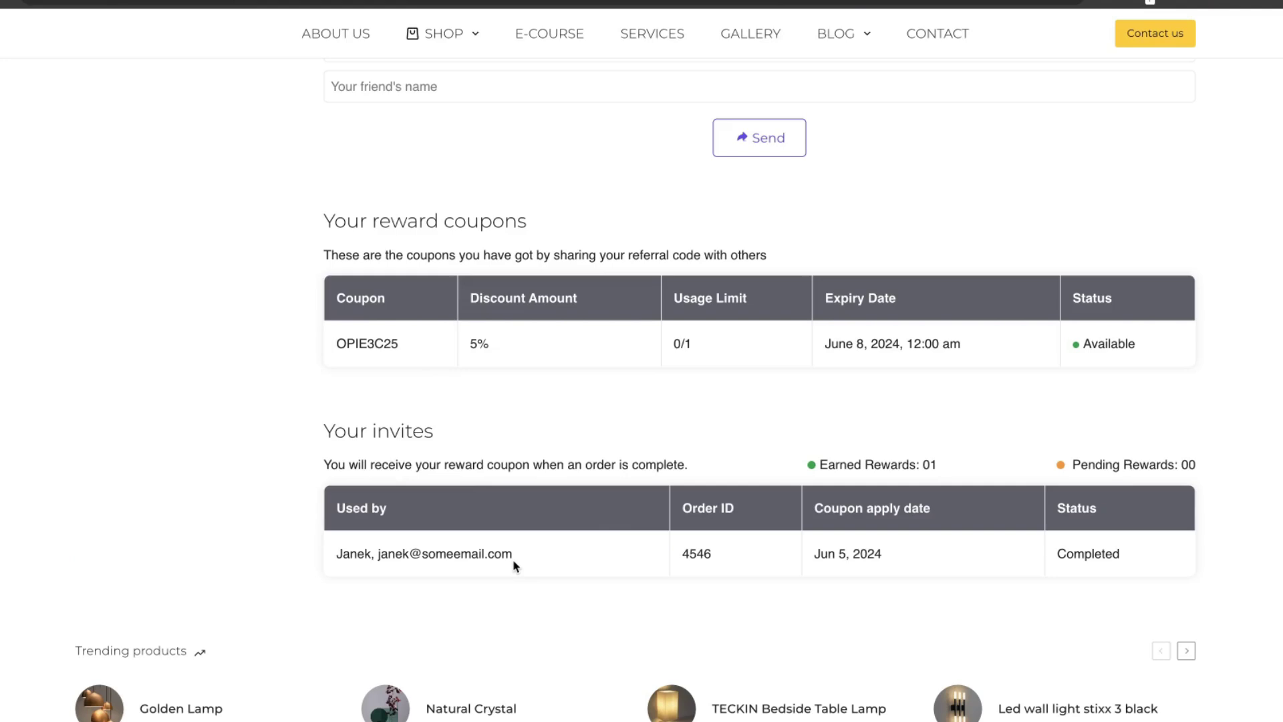
- Copy the customer's referral coupon code, log out, and open the shop's Lighting category
drag(402, 349, 334, 352)
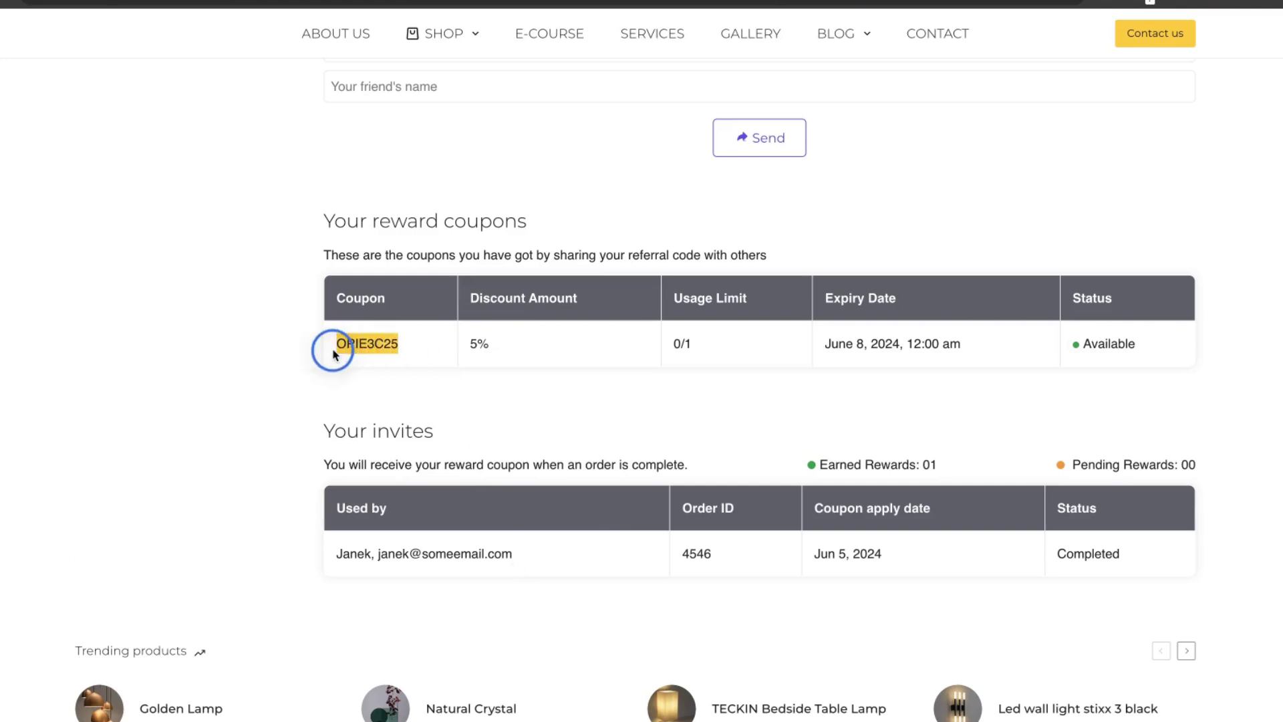
scroll(336, 420, up, 8)
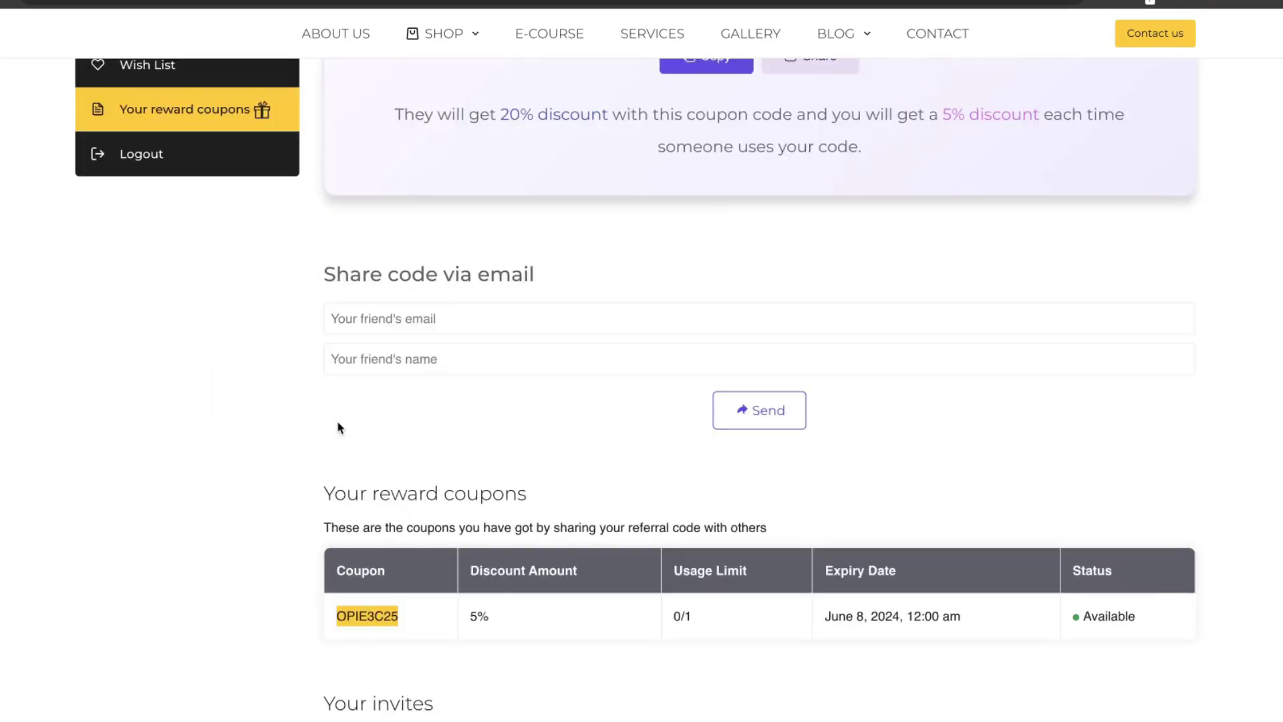
click(730, 297)
scroll(735, 294, up, 5)
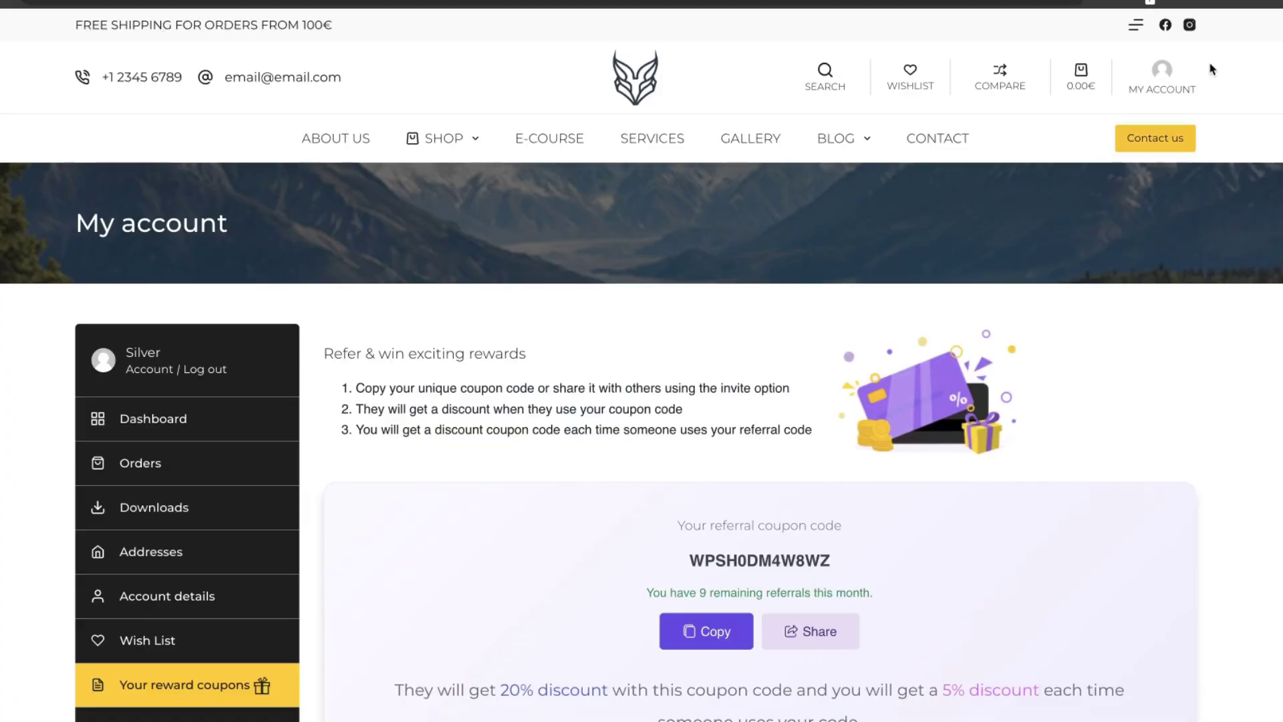
mouse_move(1140, 155)
click(1055, 245)
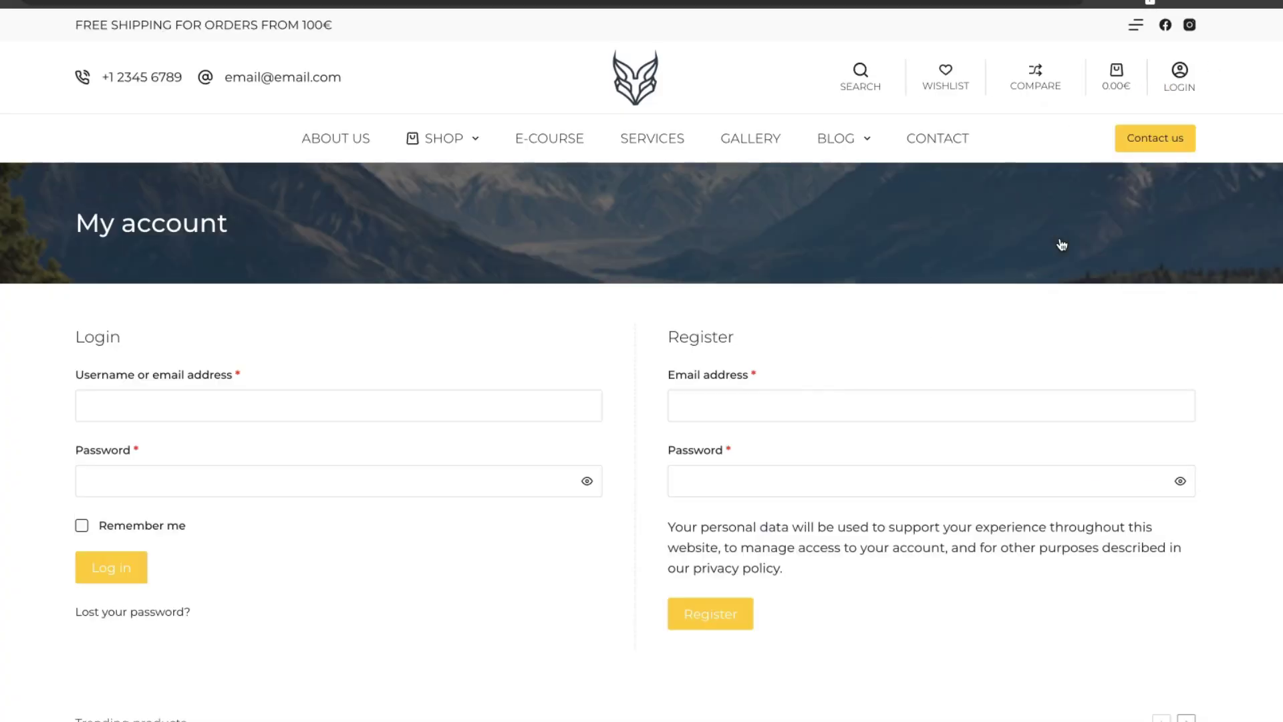
mouse_move(441, 138)
click(194, 245)
- Order the Golden Lamp with the pasted referral coupon applied, totalling 757.44€
scroll(676, 358, down, 3)
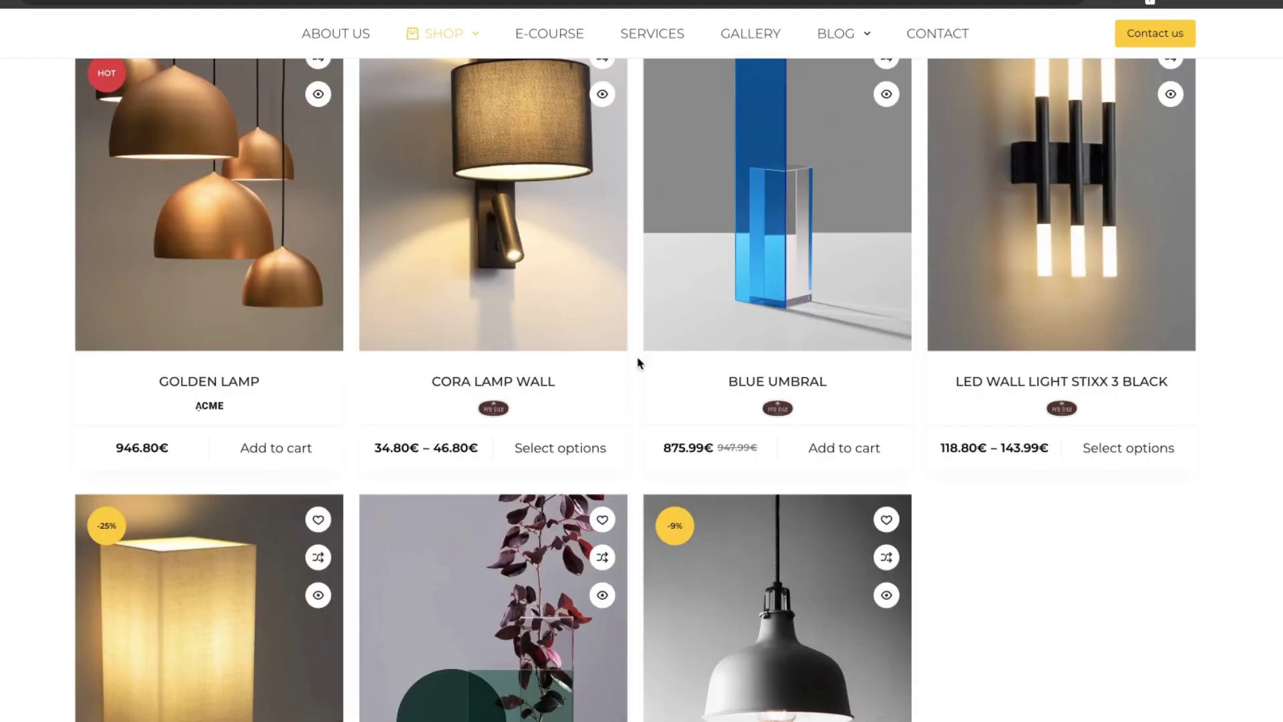
click(268, 451)
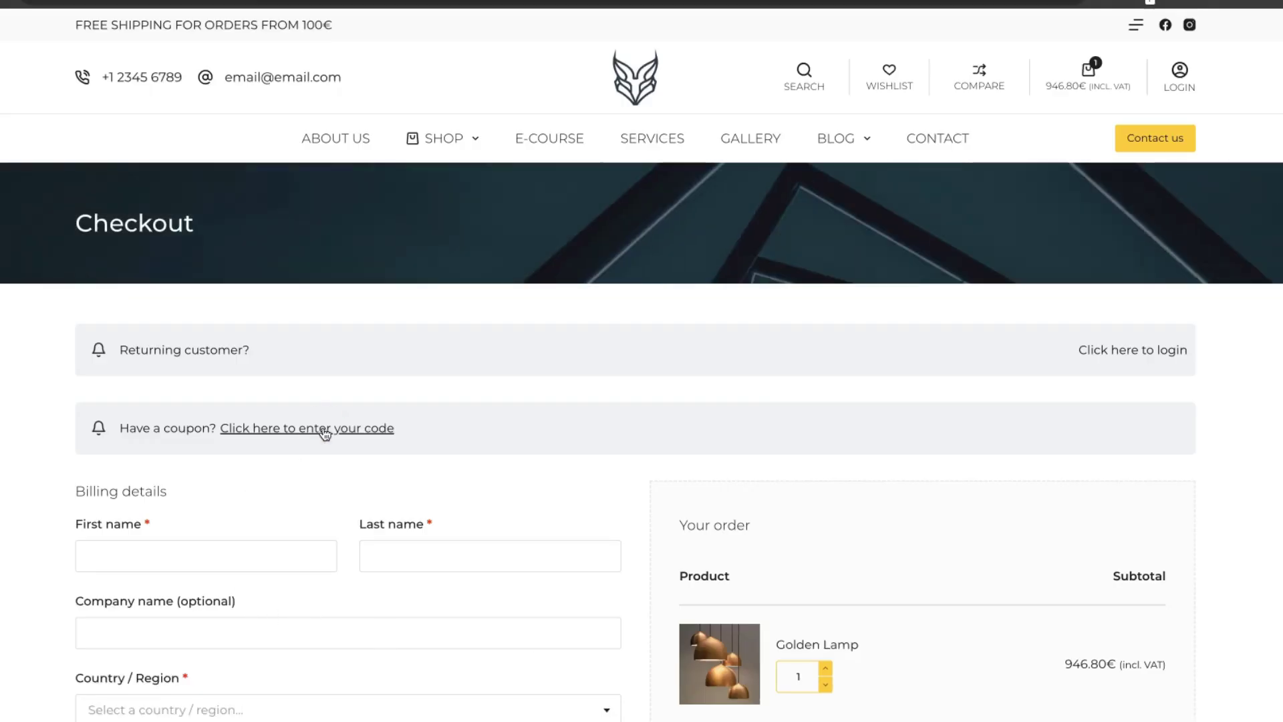
click(321, 430)
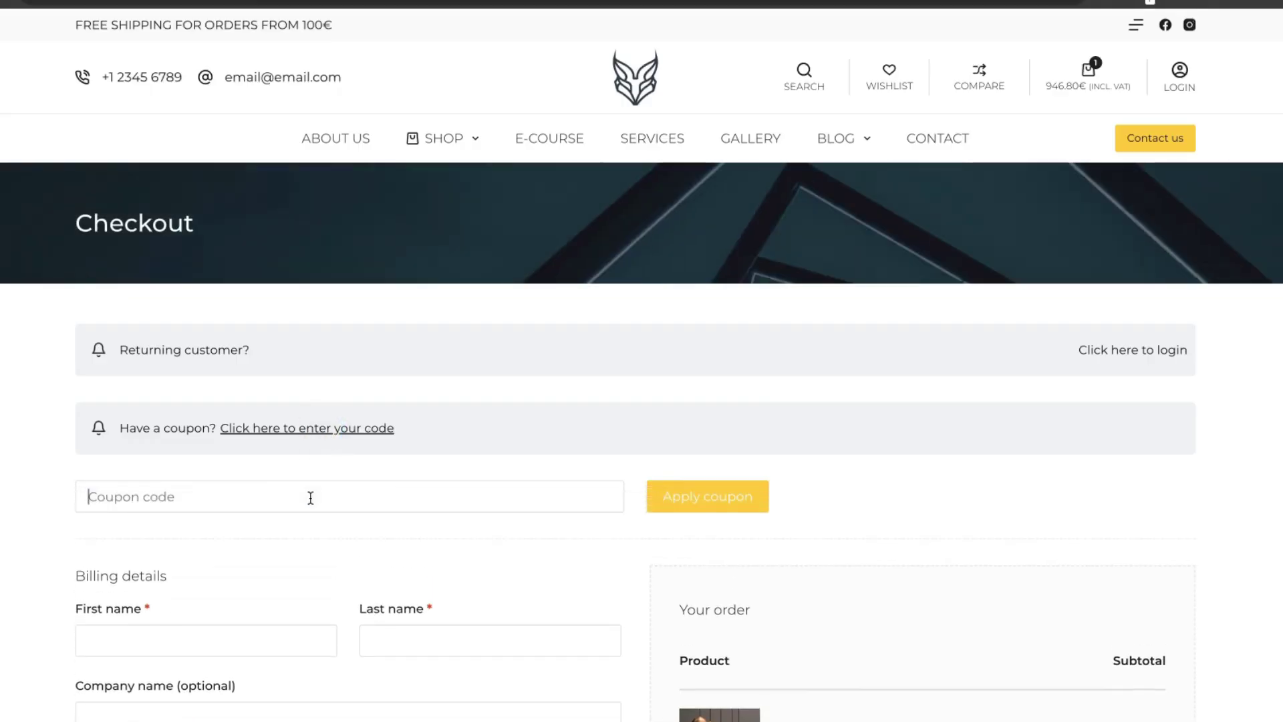
click(319, 498)
key(ctrl+v)
click(730, 495)
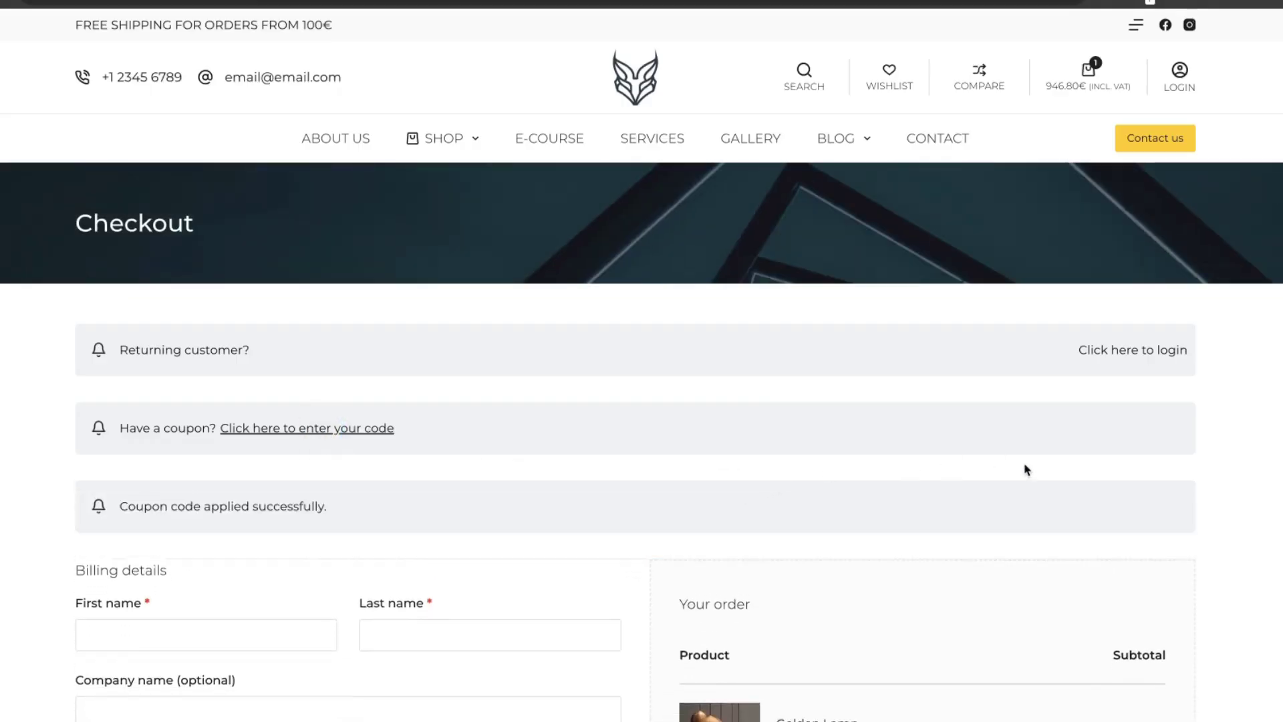
scroll(1025, 467, down, 5)
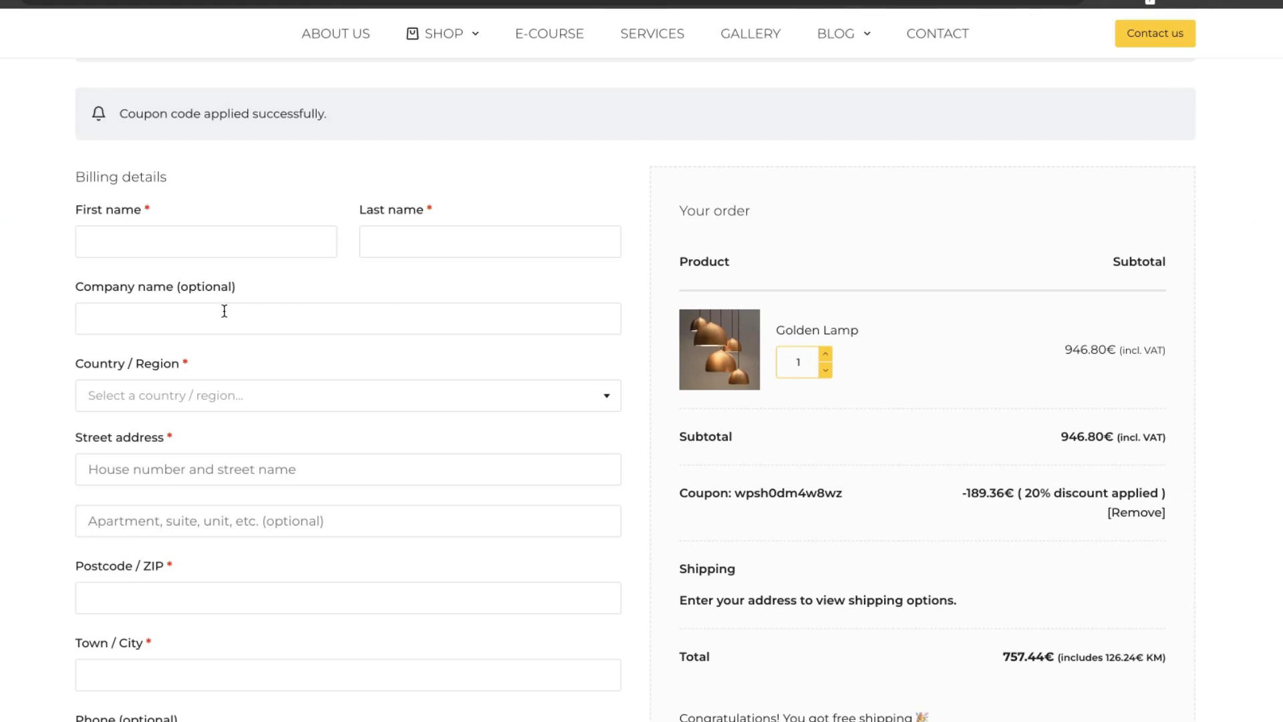
click(202, 226)
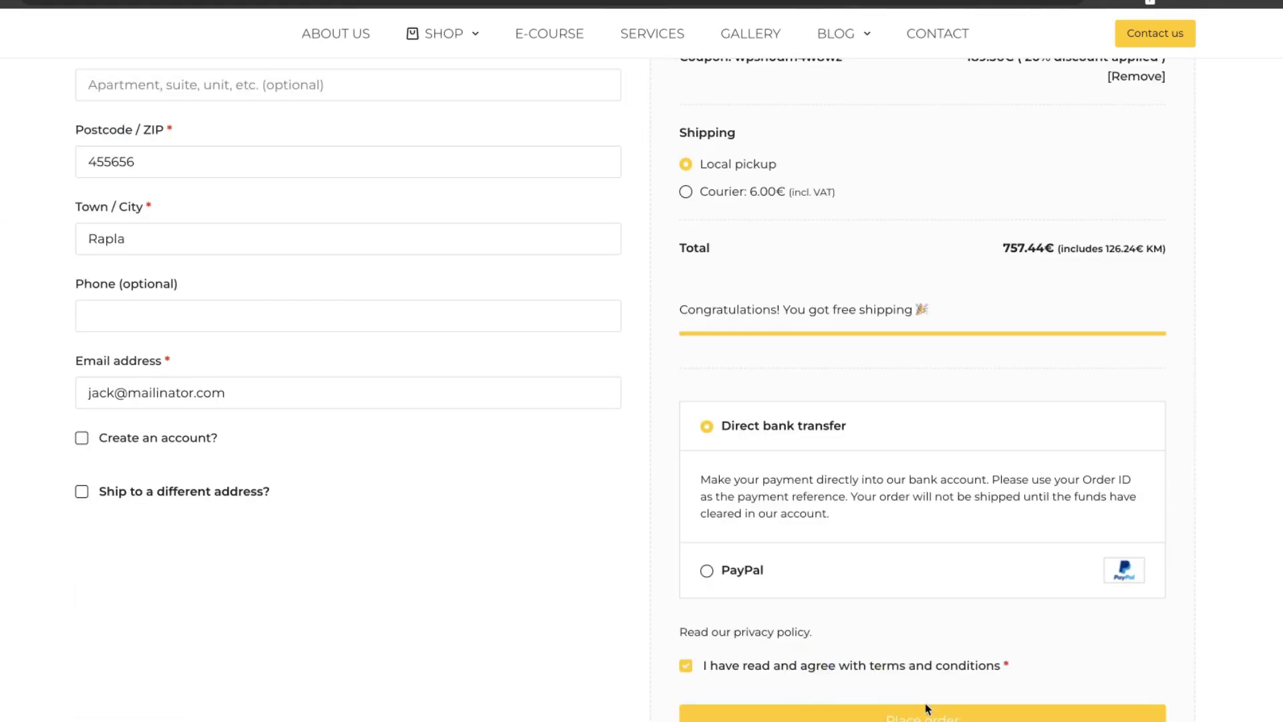
click(989, 709)
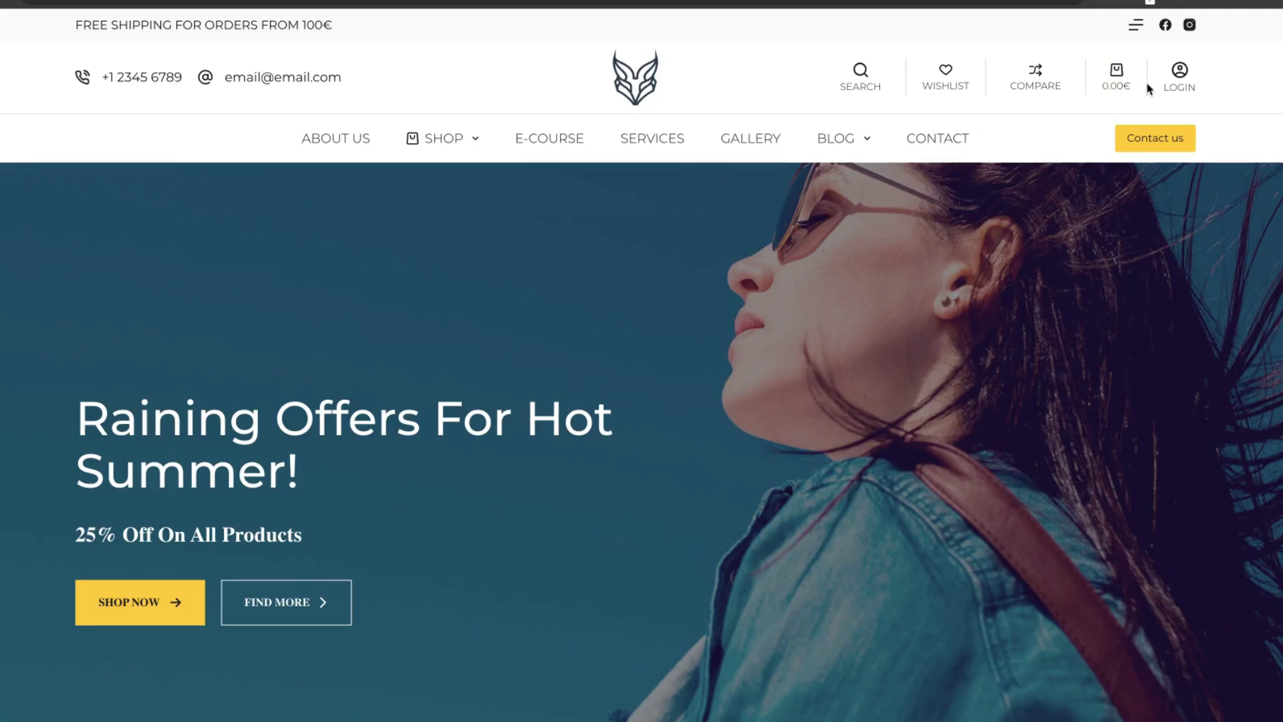
- Check the new invite's On-hold status on the account's reward coupons page
click(1179, 75)
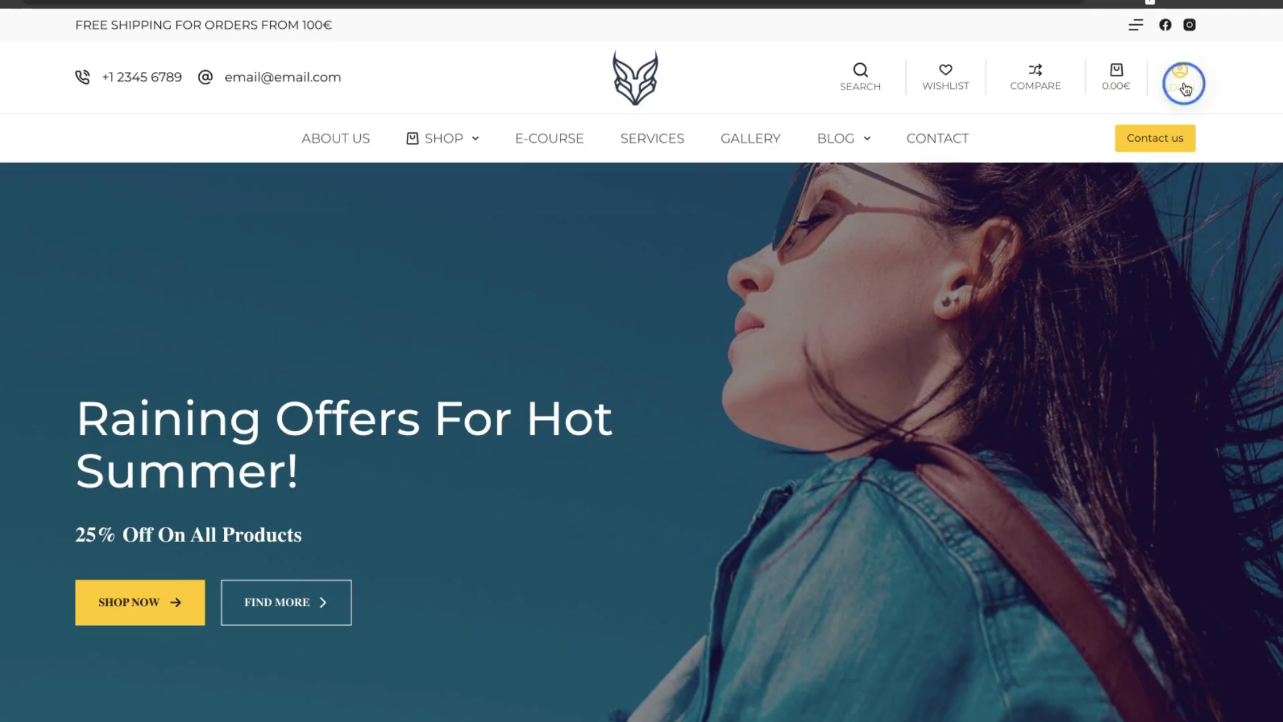
click(184, 681)
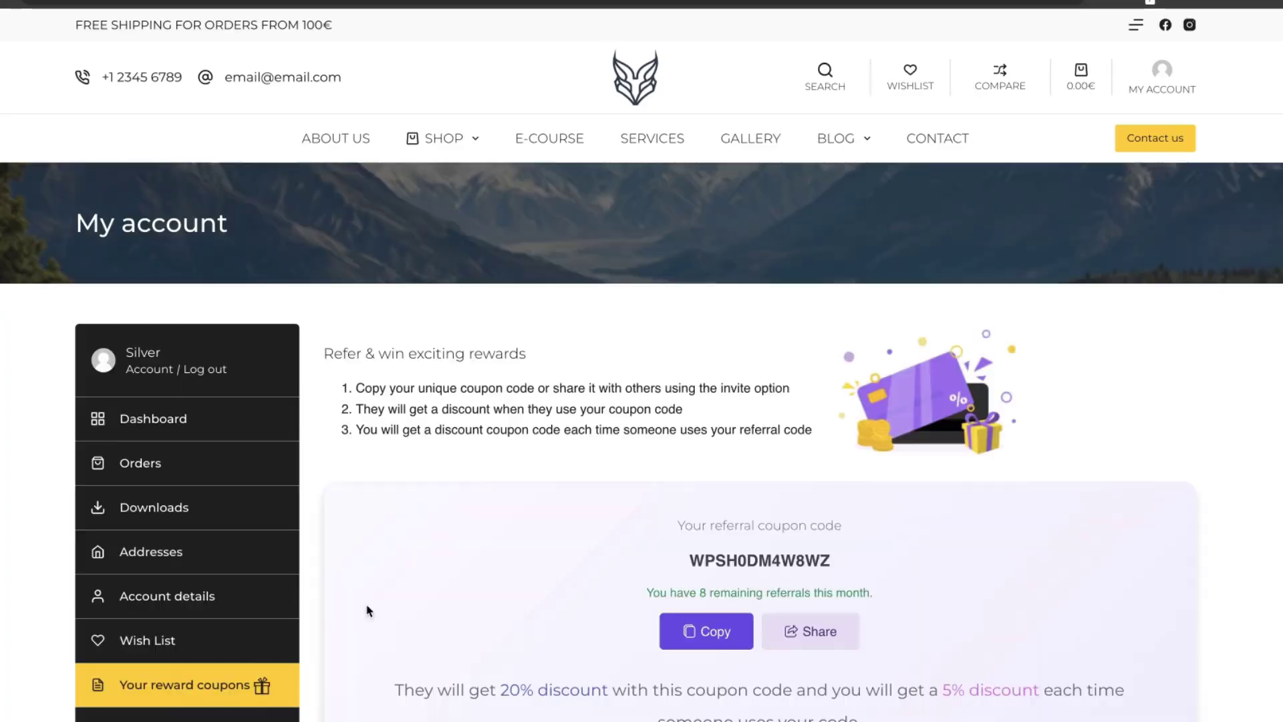
scroll(647, 490, down, 7)
scroll(647, 489, down, 5)
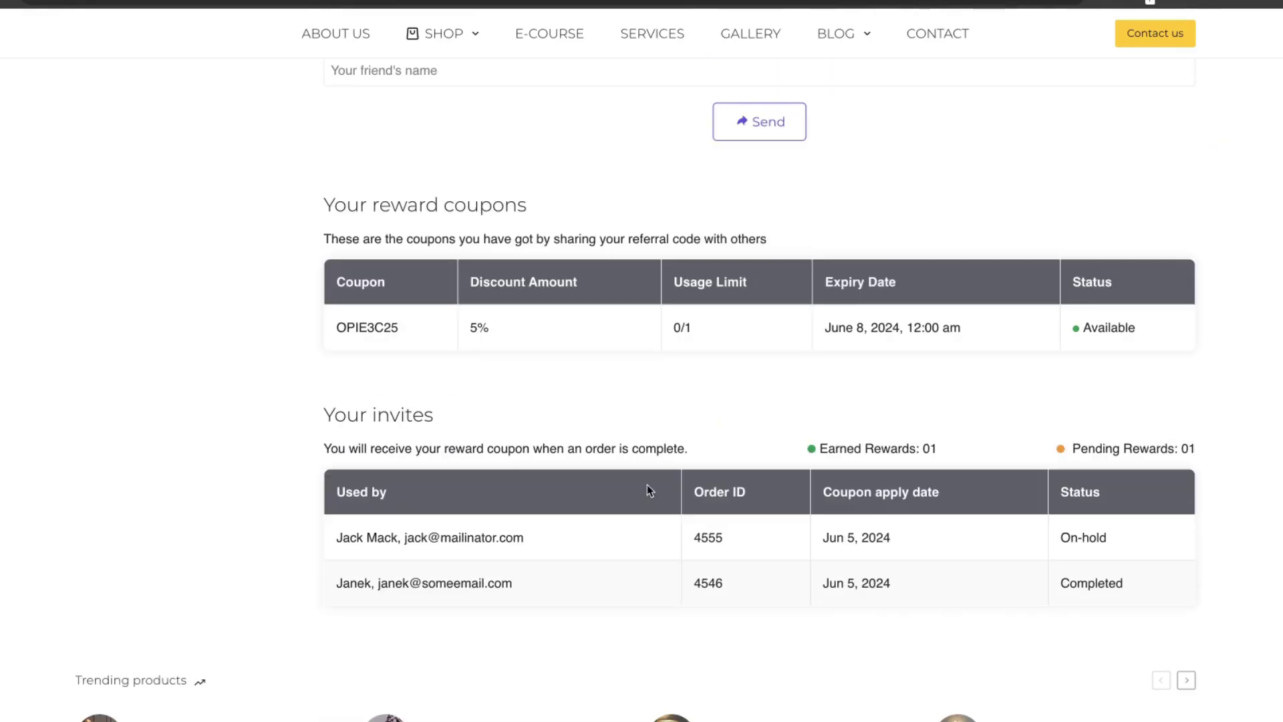
triple_click(1083, 536)
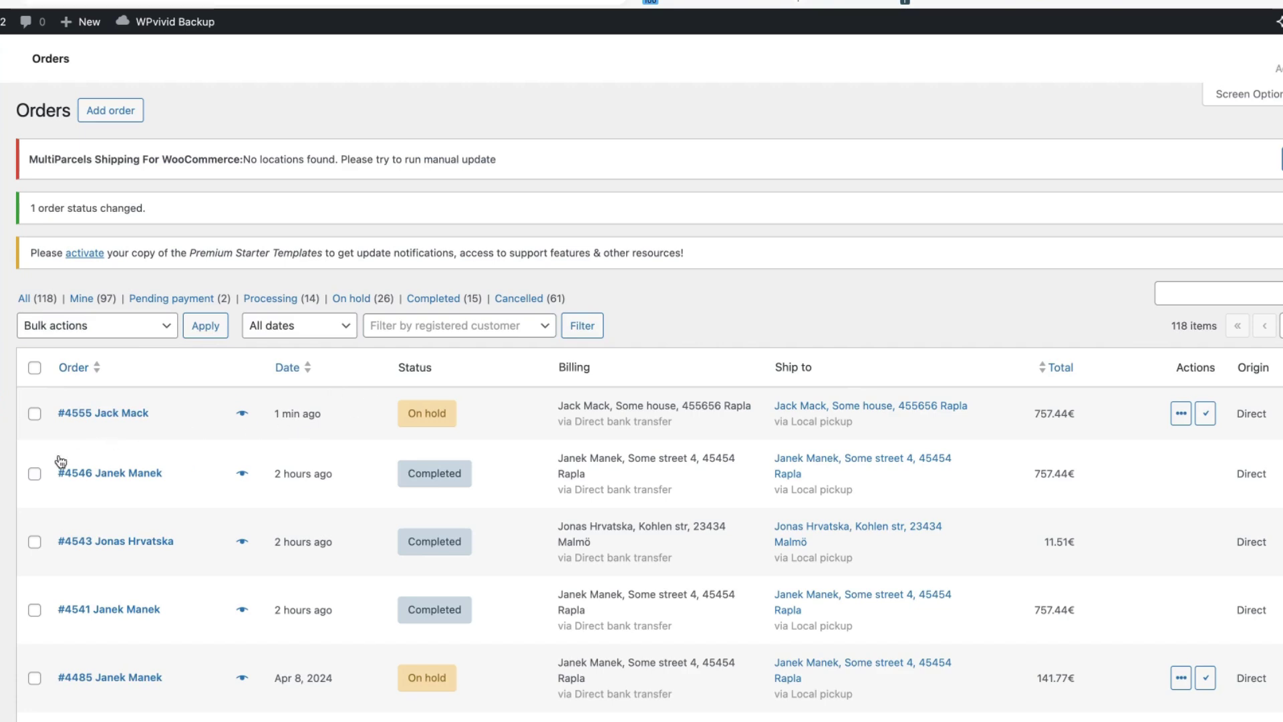
- Bulk-change the newest WooCommerce order's status to Completed
click(34, 413)
click(119, 326)
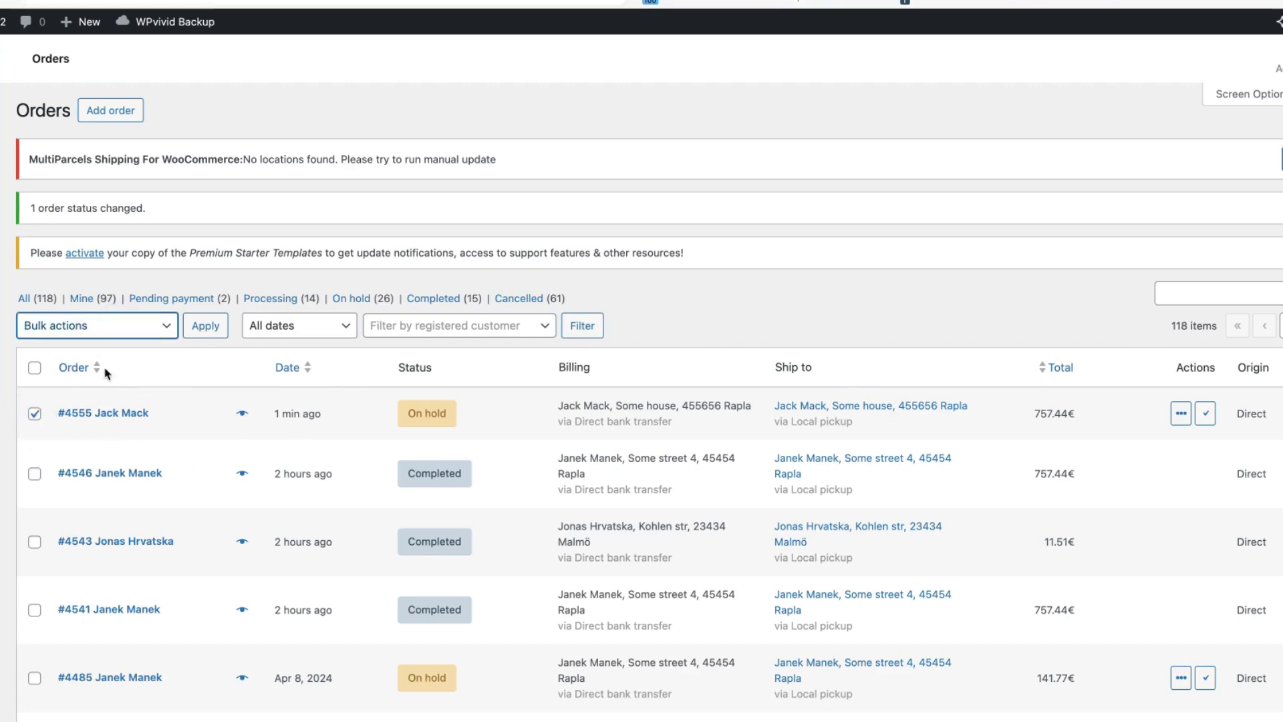
click(100, 398)
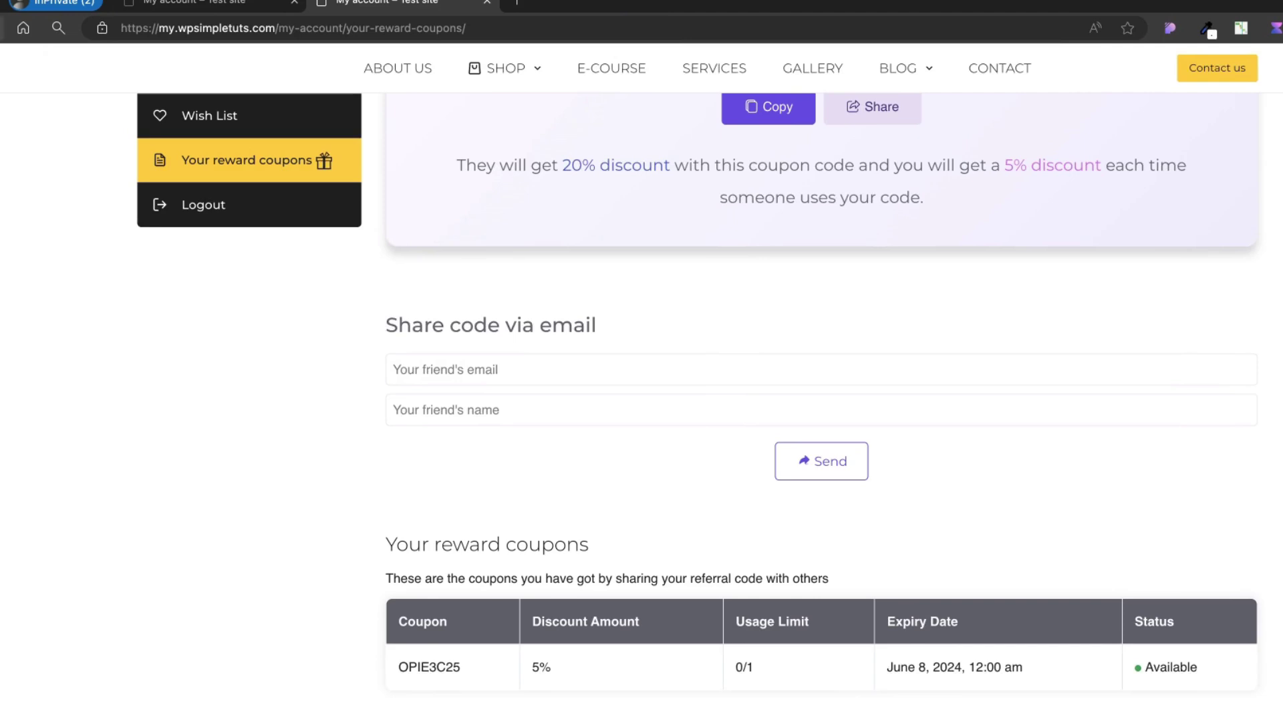
- Send the referral code by email, filling in the friend's name and e-mail address
scroll(911, 518, down, 3)
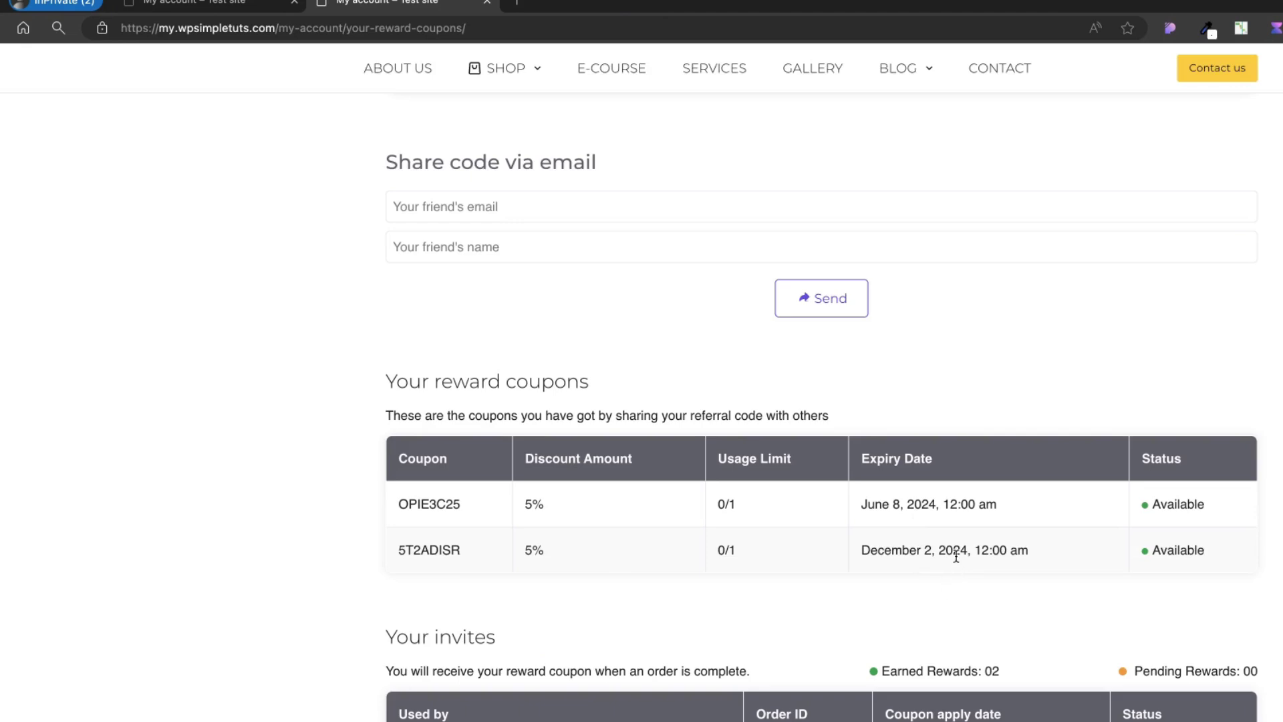
scroll(821, 408, up, 4)
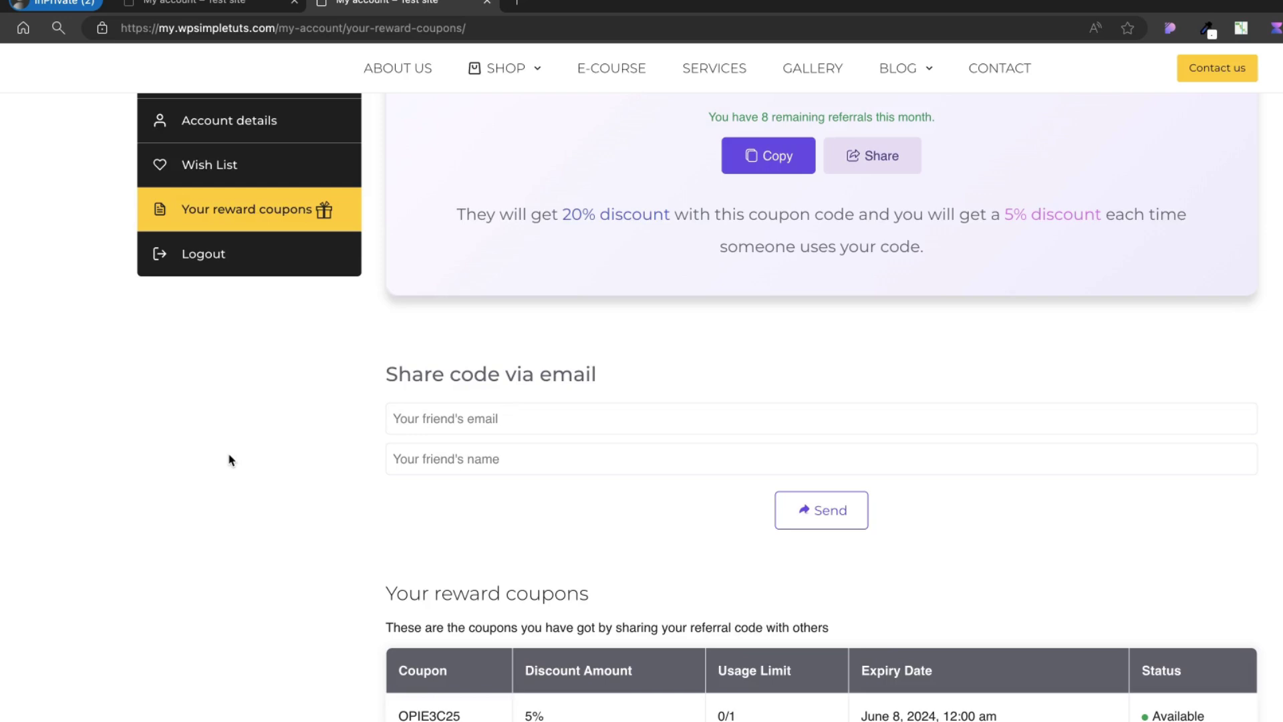
click(450, 454)
text(Jack)
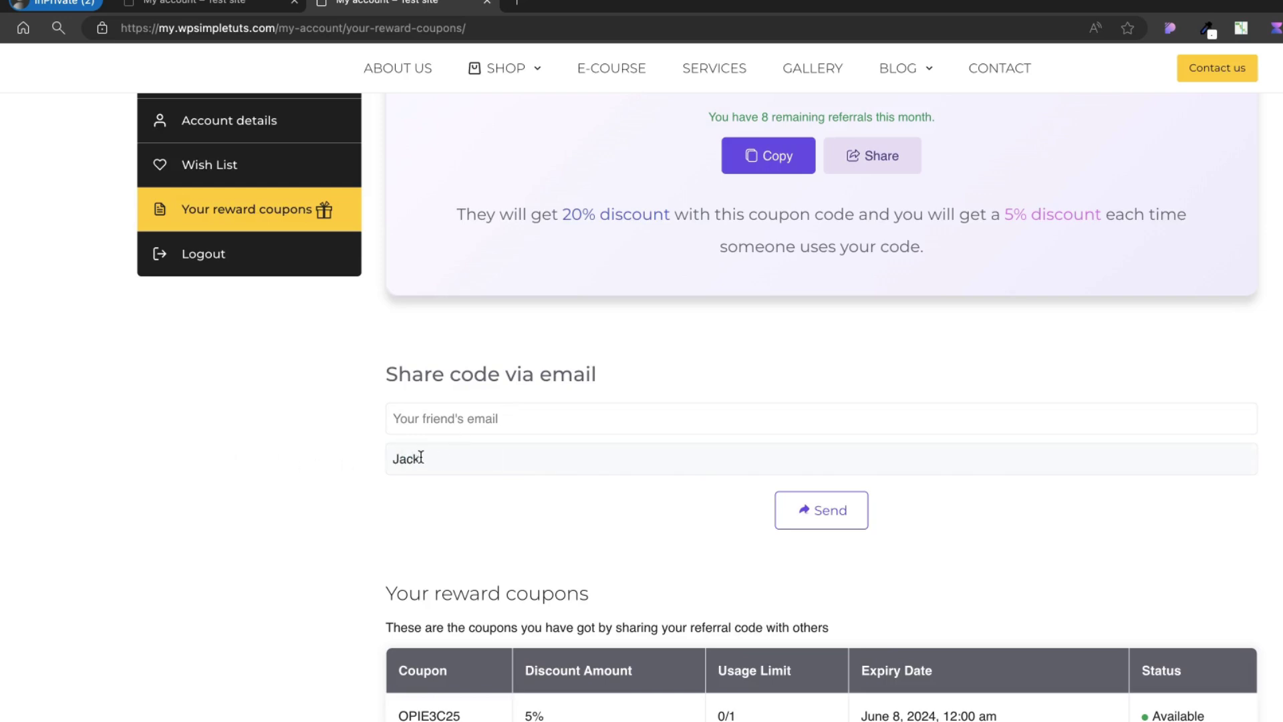
click(394, 418)
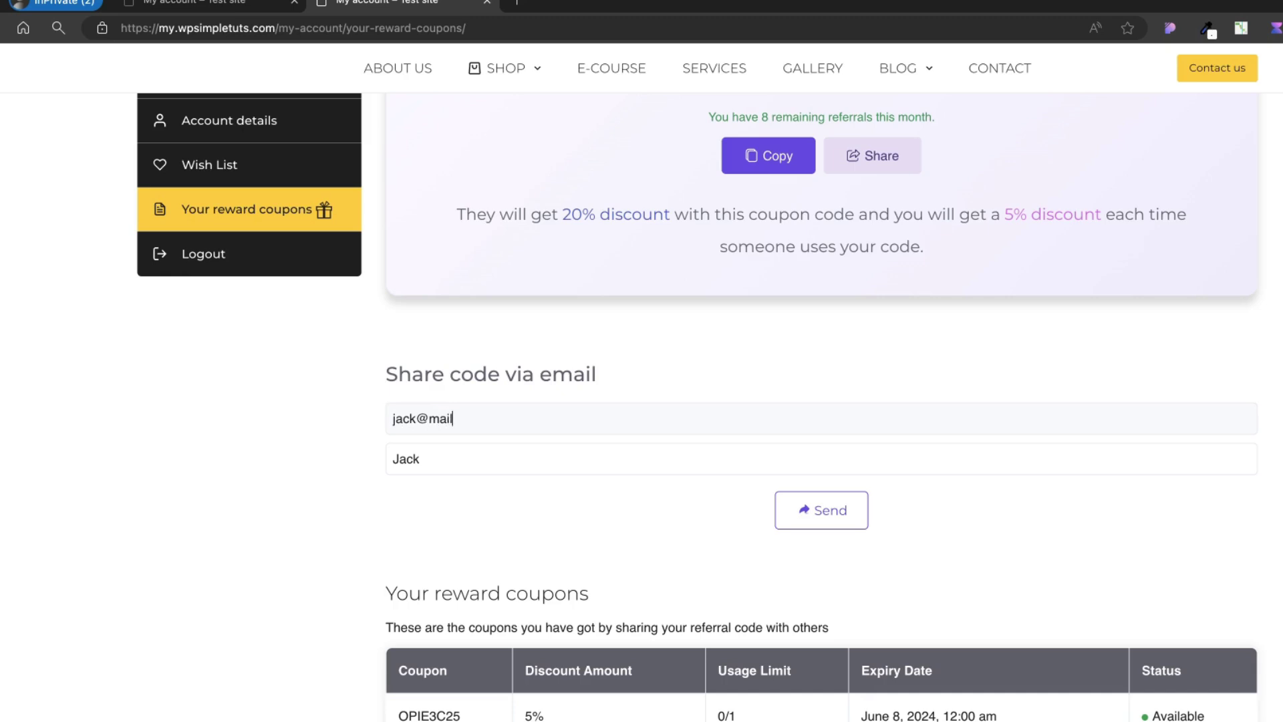
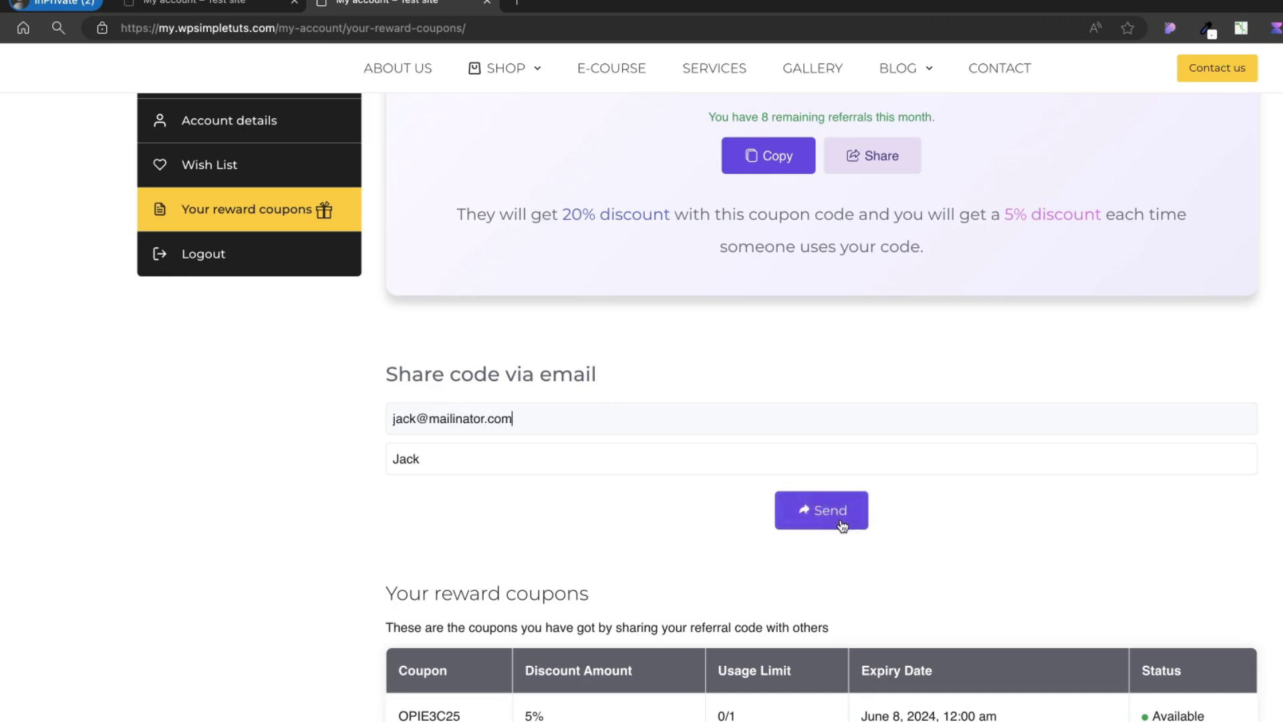
click(828, 524)
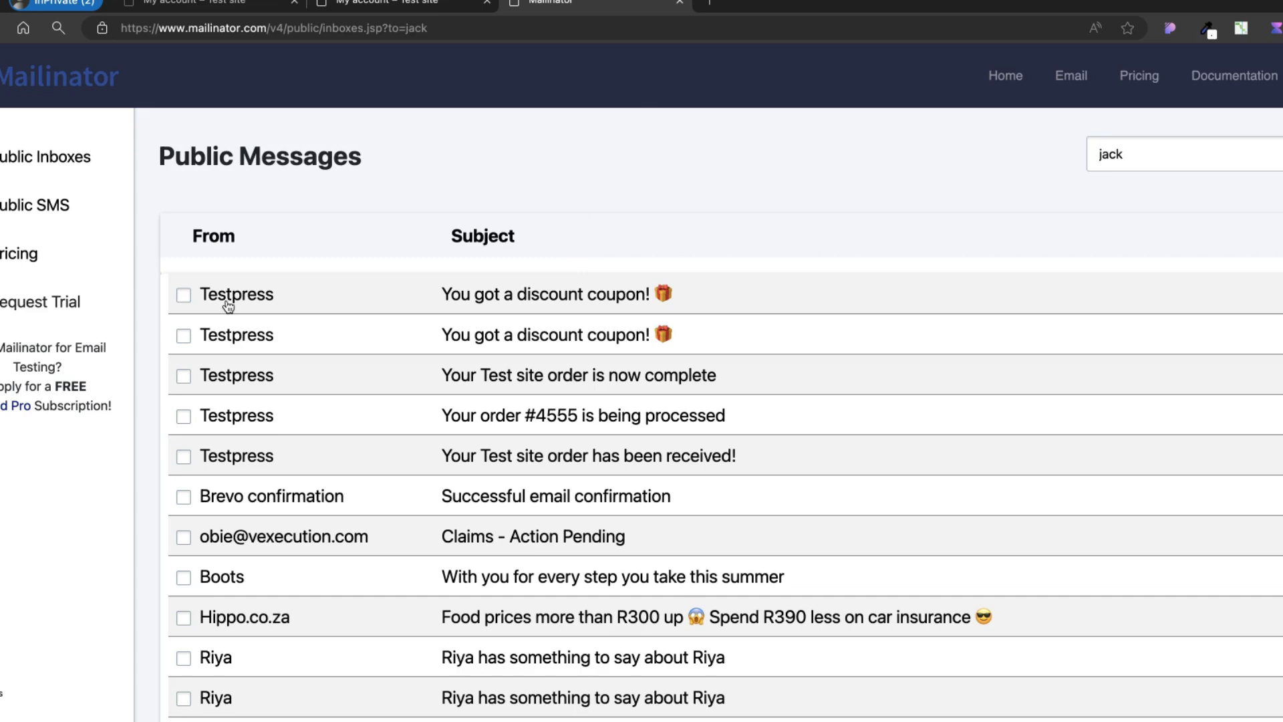
click(531, 298)
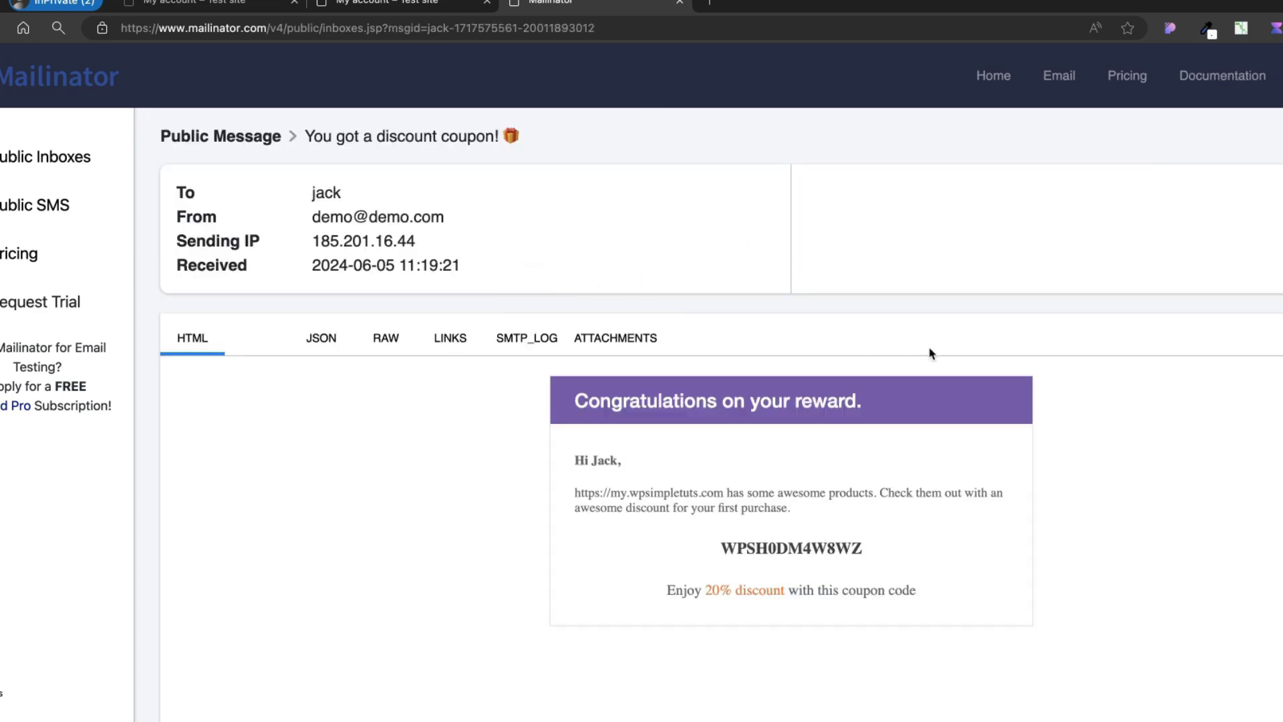
scroll(811, 471, down, 1)
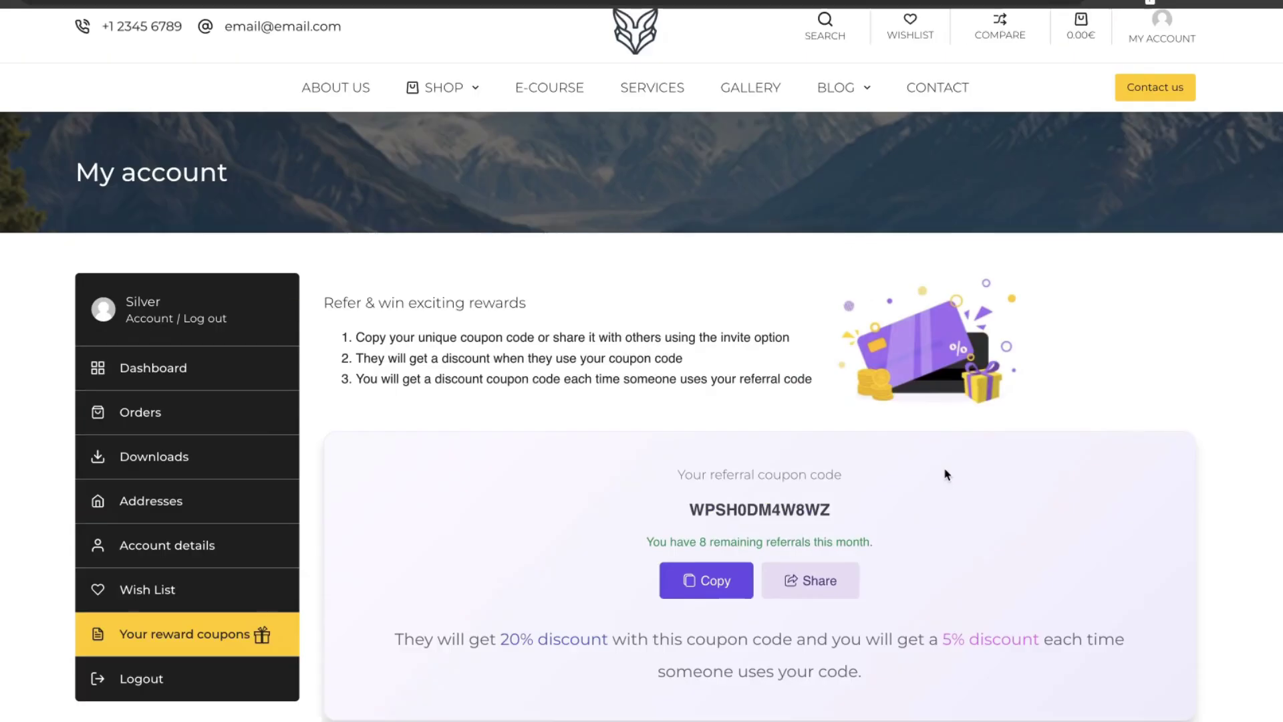
scroll(945, 475, down, 1)
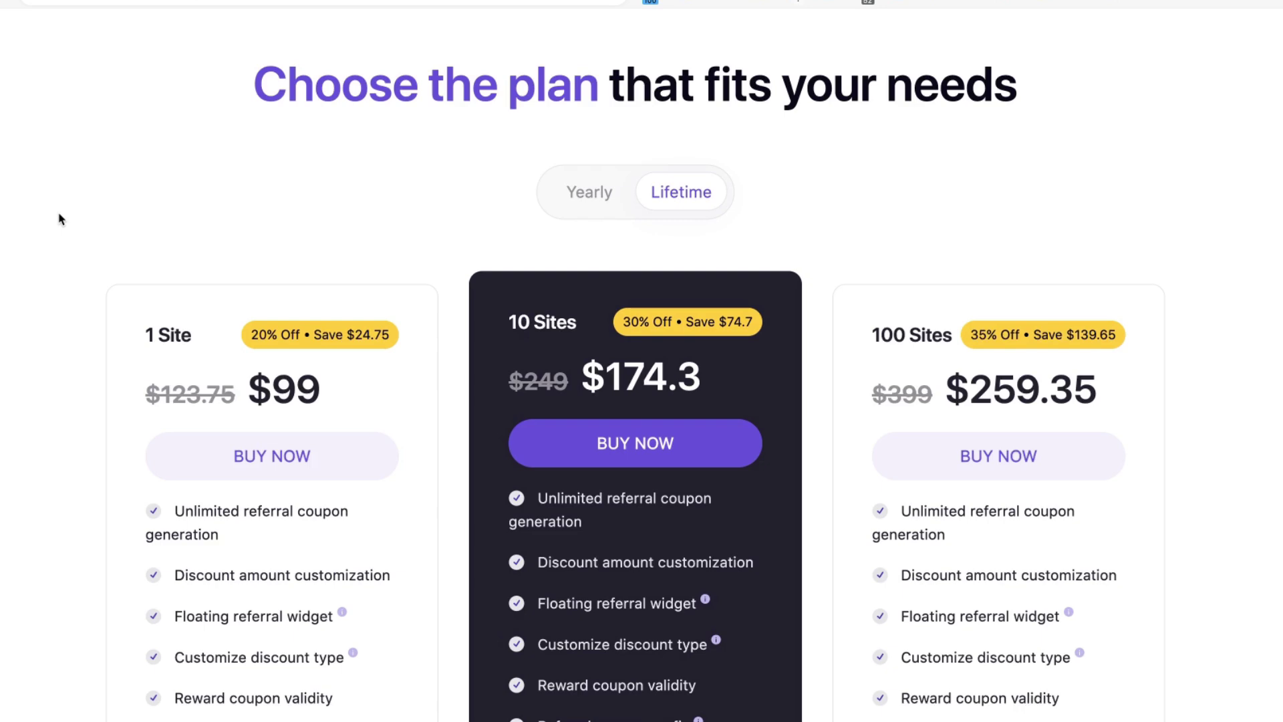
- Switch EchoRewards pricing to Yearly: 1 Site $59, 10 Sites $89.1
scroll(59, 218, down, 2)
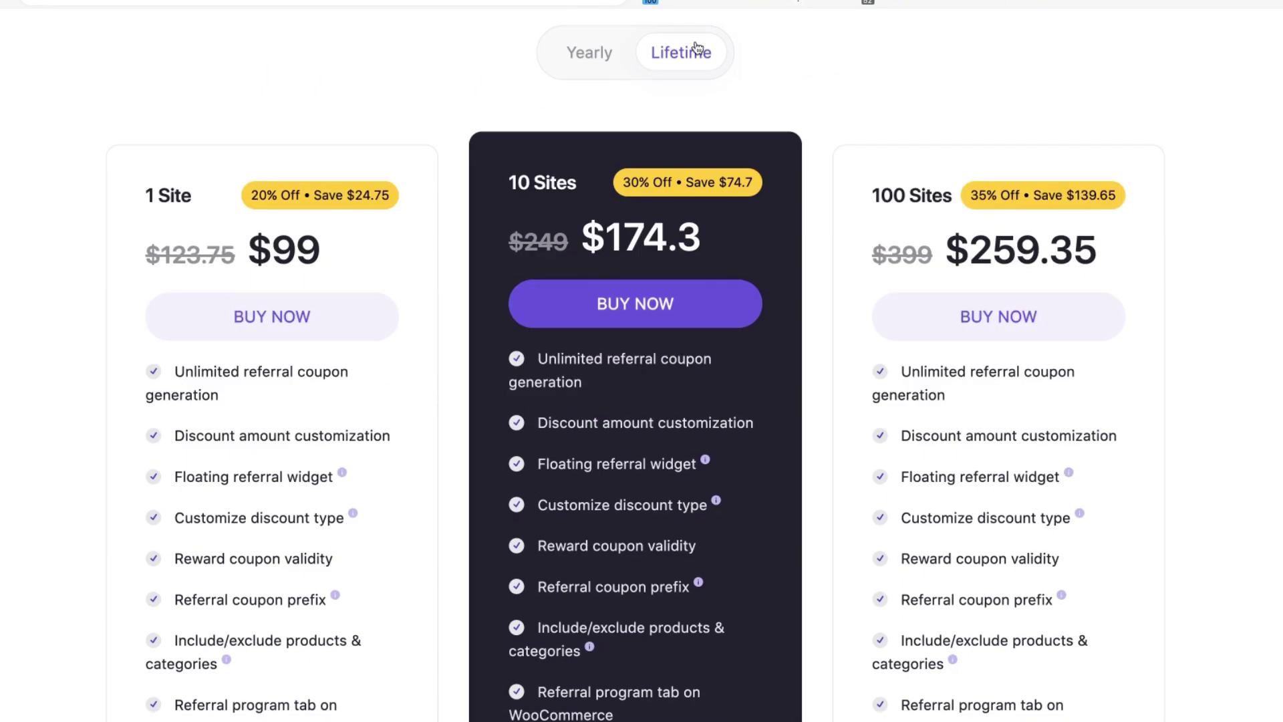
click(563, 61)
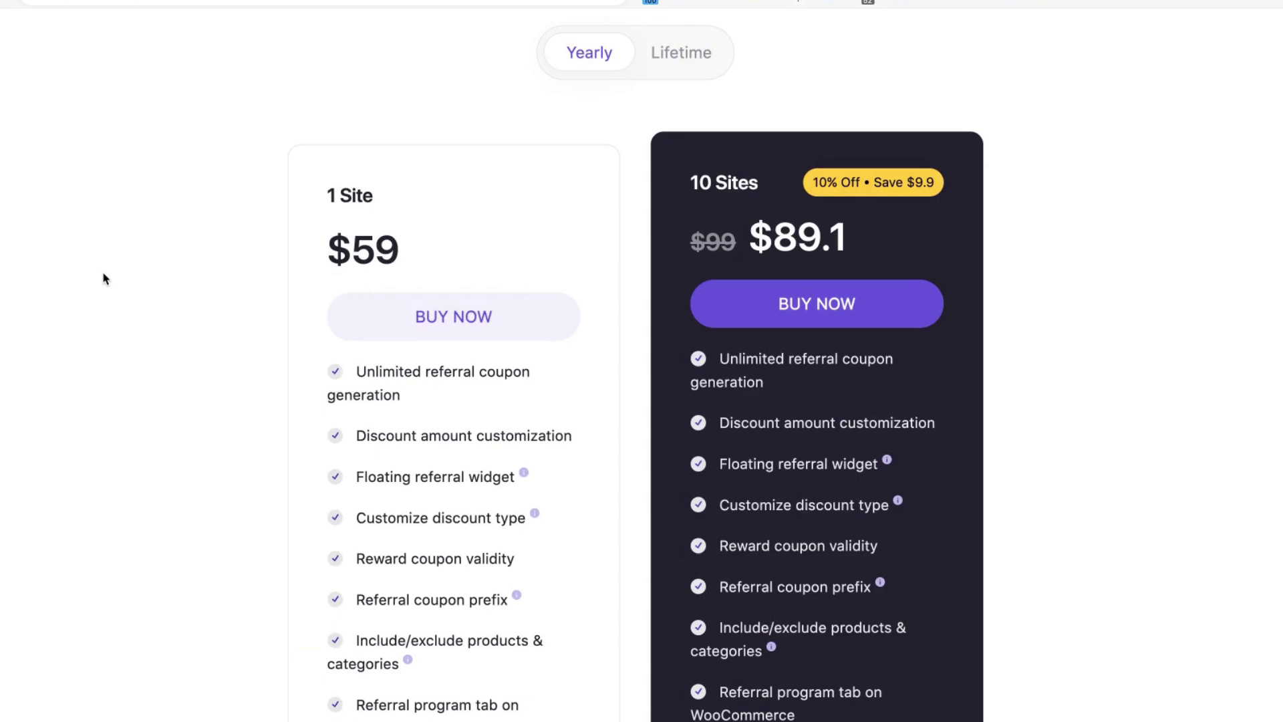
scroll(104, 279, down, 1)
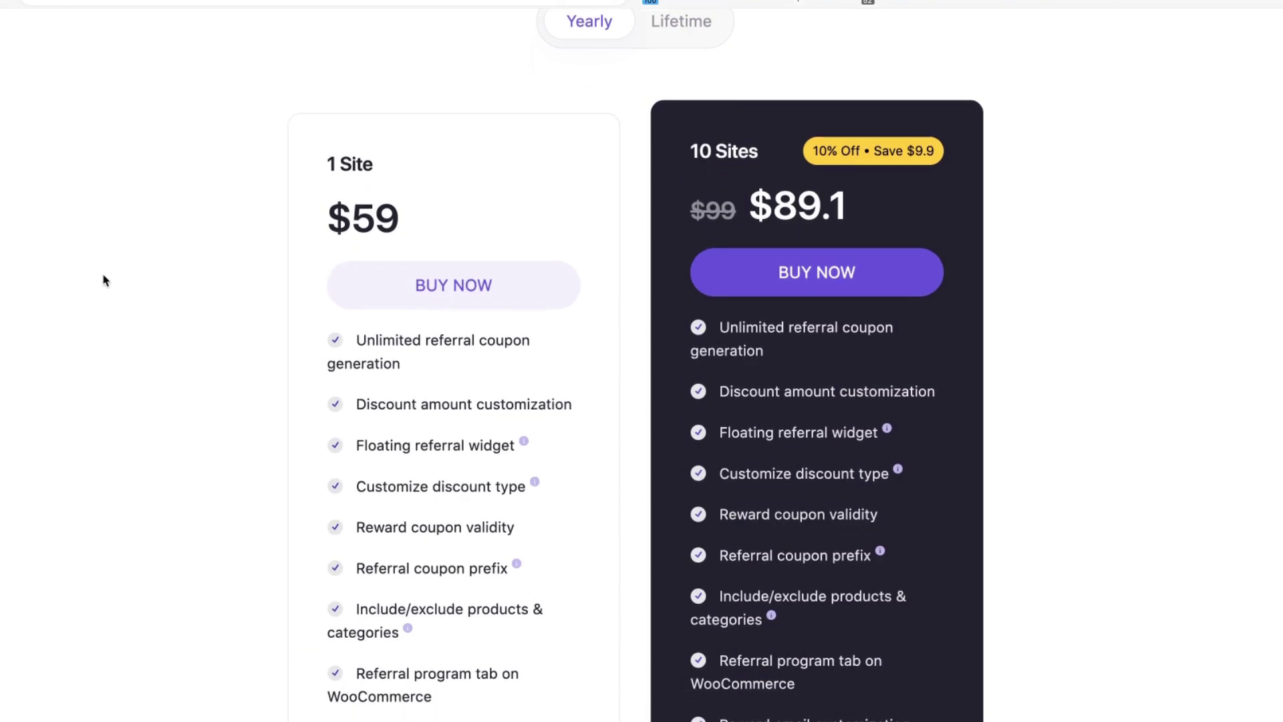